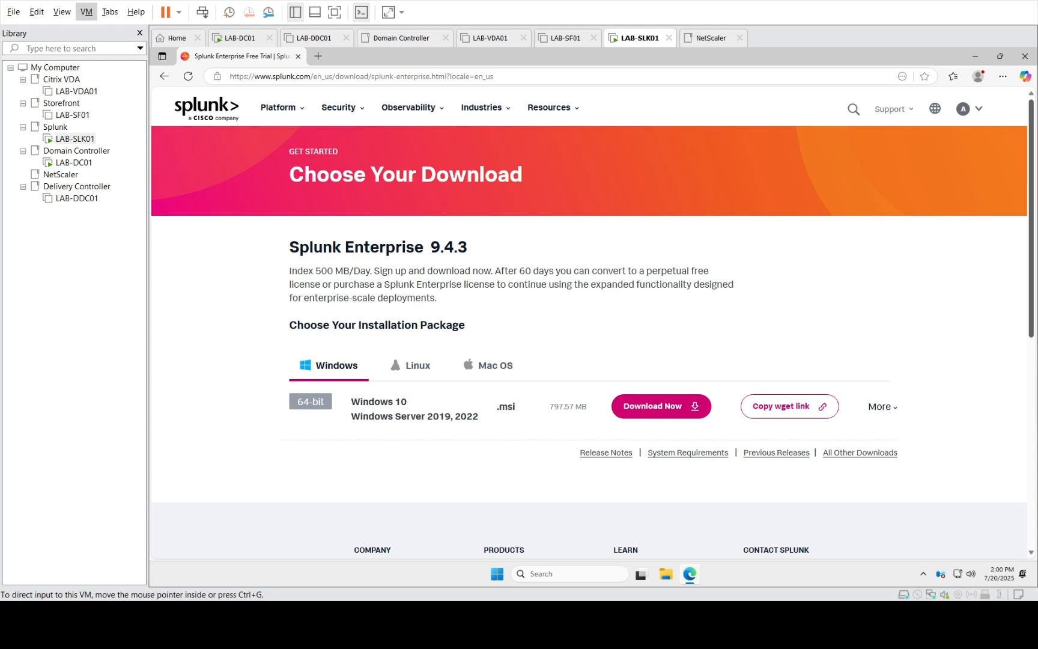
# Download the Splunk Enterprise 9.4.3 Windows .msi installer, then bring up File Explorer
pyautogui.click(310, 77)
pyautogui.click(327, 77)
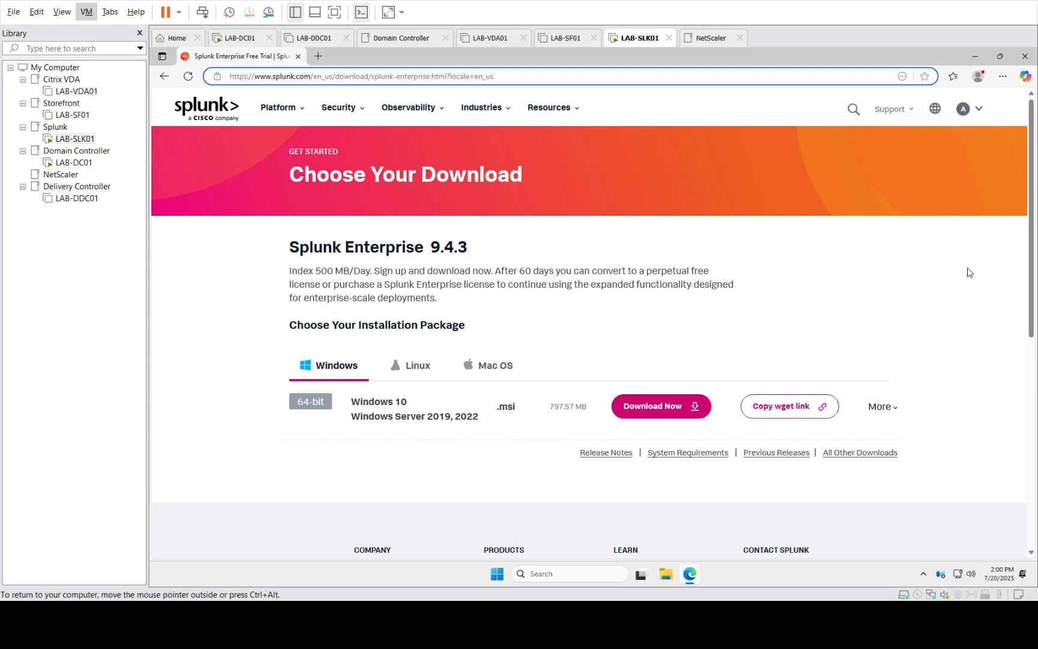
pyautogui.click(897, 314)
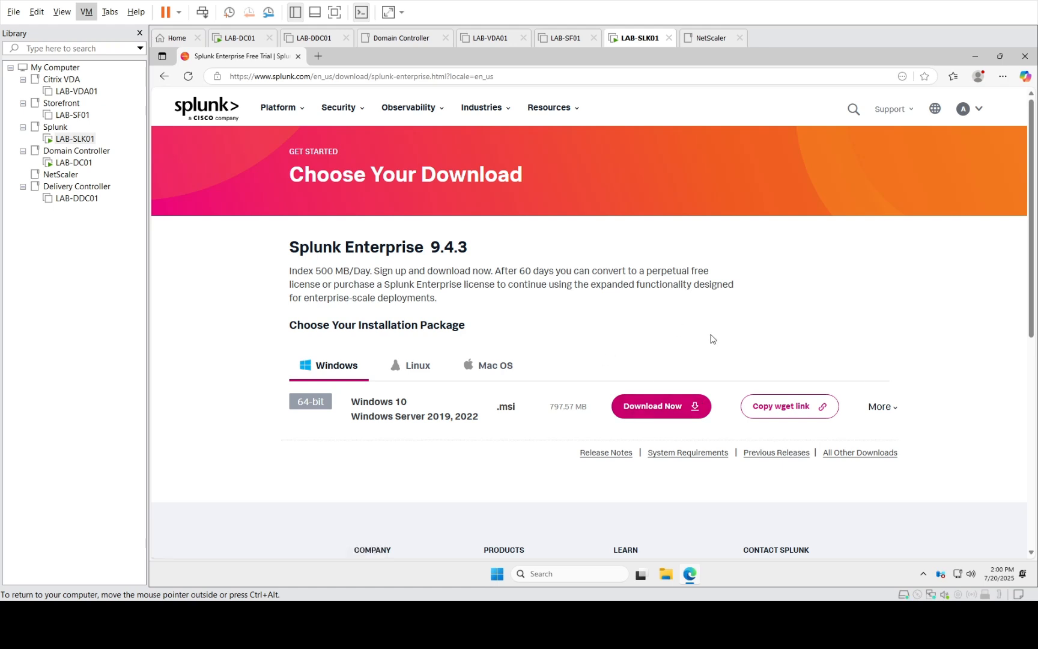
pyautogui.click(649, 418)
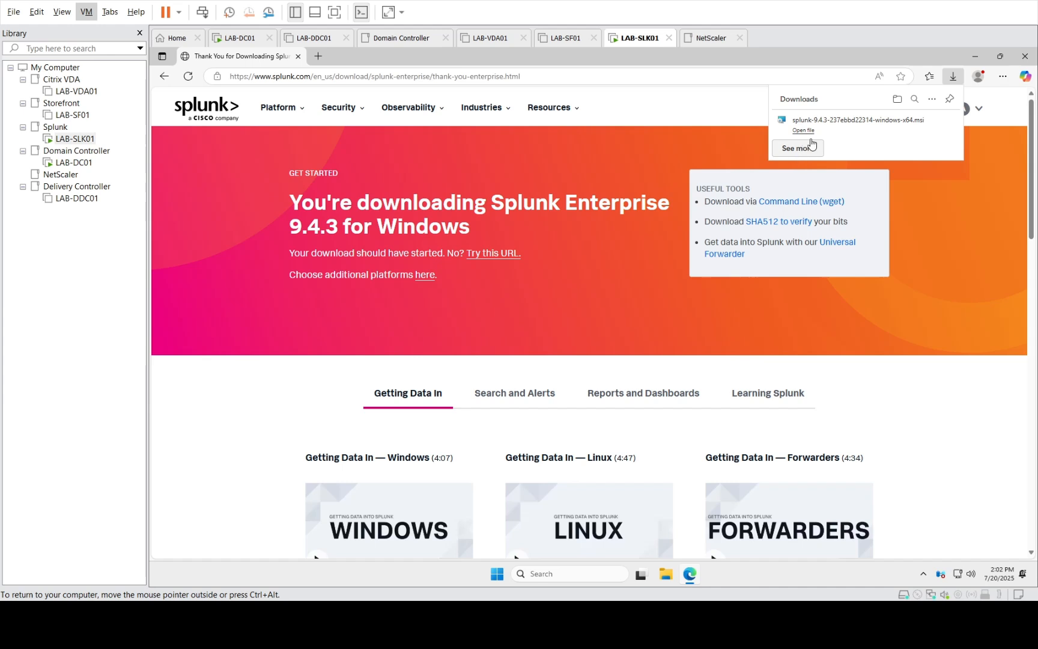
pyautogui.click(663, 578)
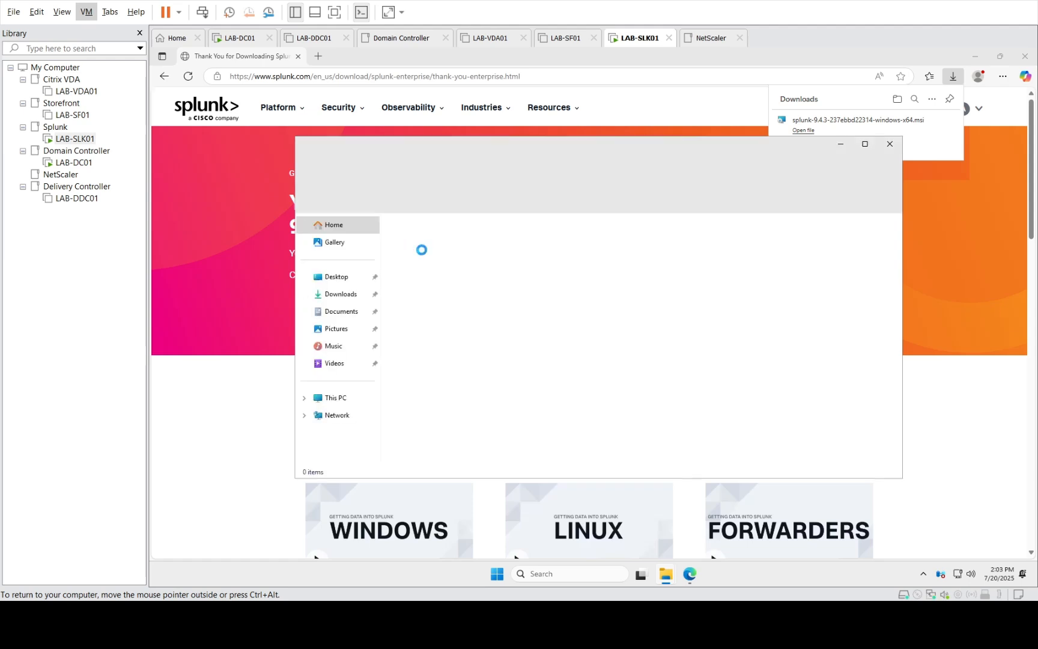
# Close Edge and launch the Splunk 9.4.3 .msi installer from the Downloads folder
pyautogui.click(337, 294)
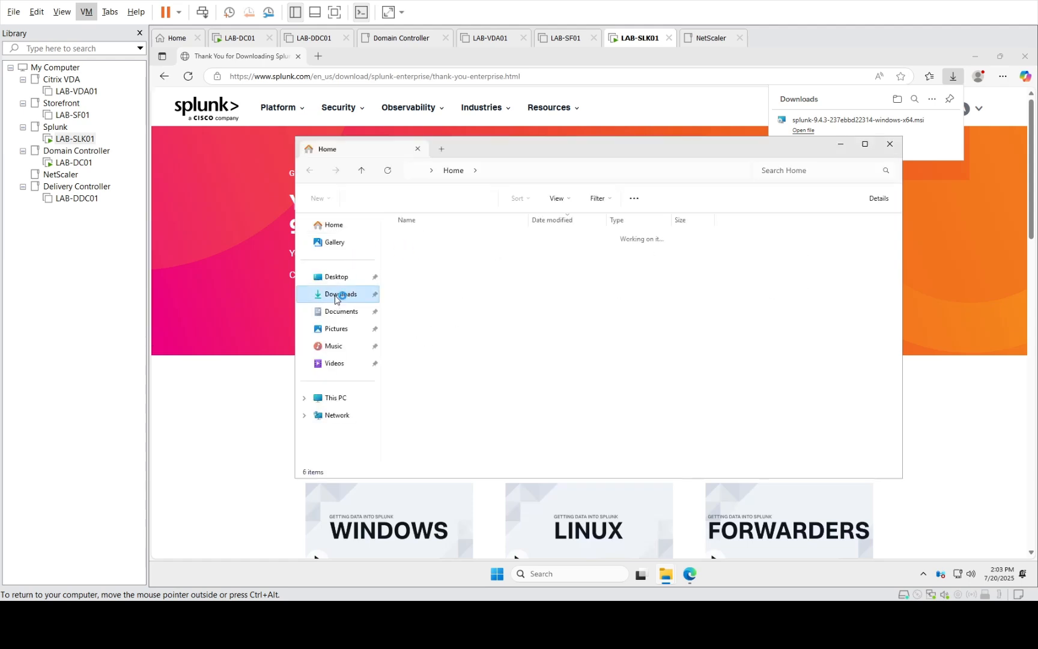
pyautogui.click(432, 253)
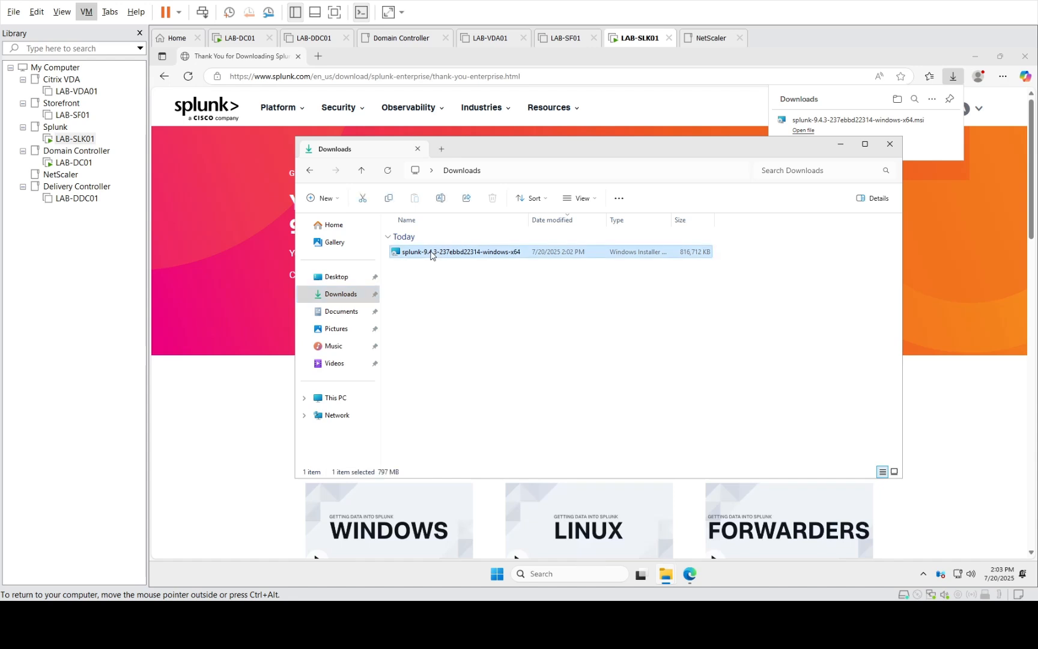
pyautogui.click(1025, 58)
pyautogui.click(1025, 58)
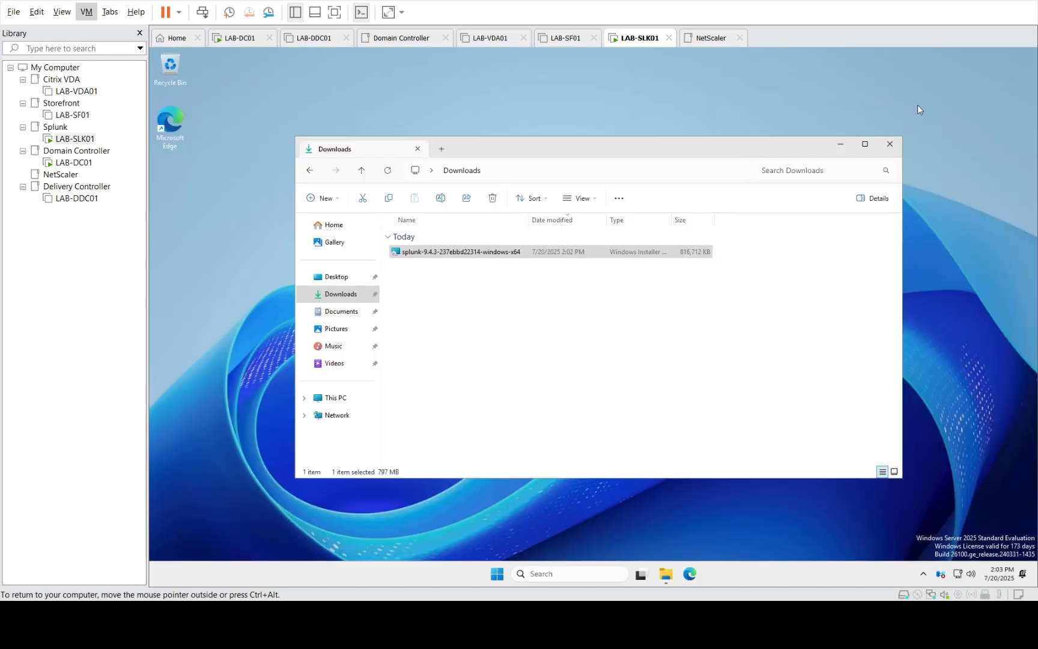
pyautogui.rightClick(456, 258)
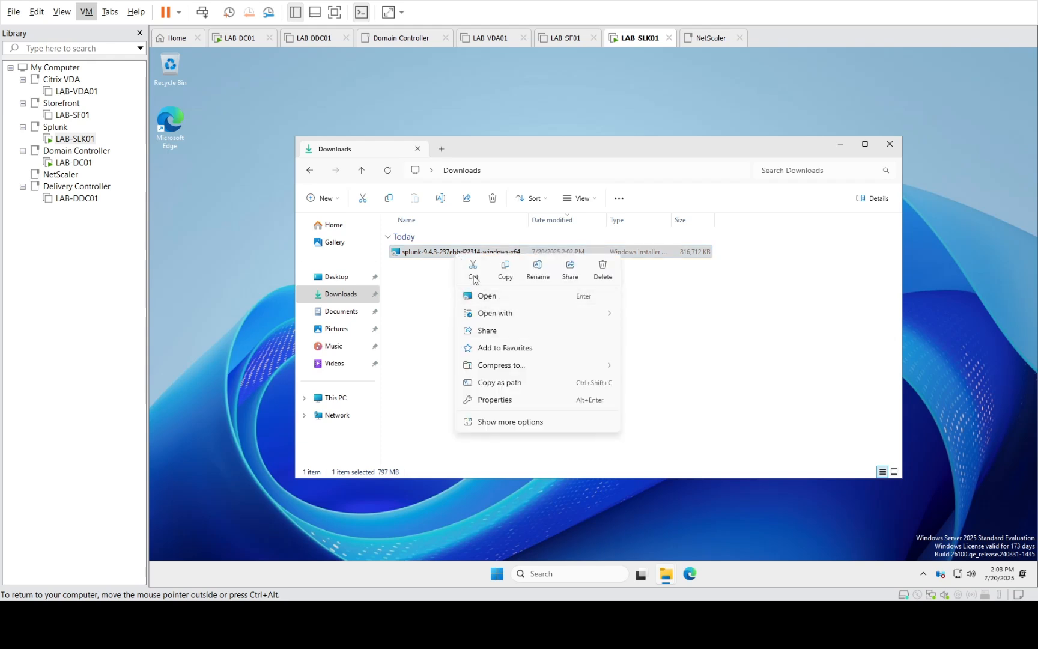
pyautogui.click(479, 297)
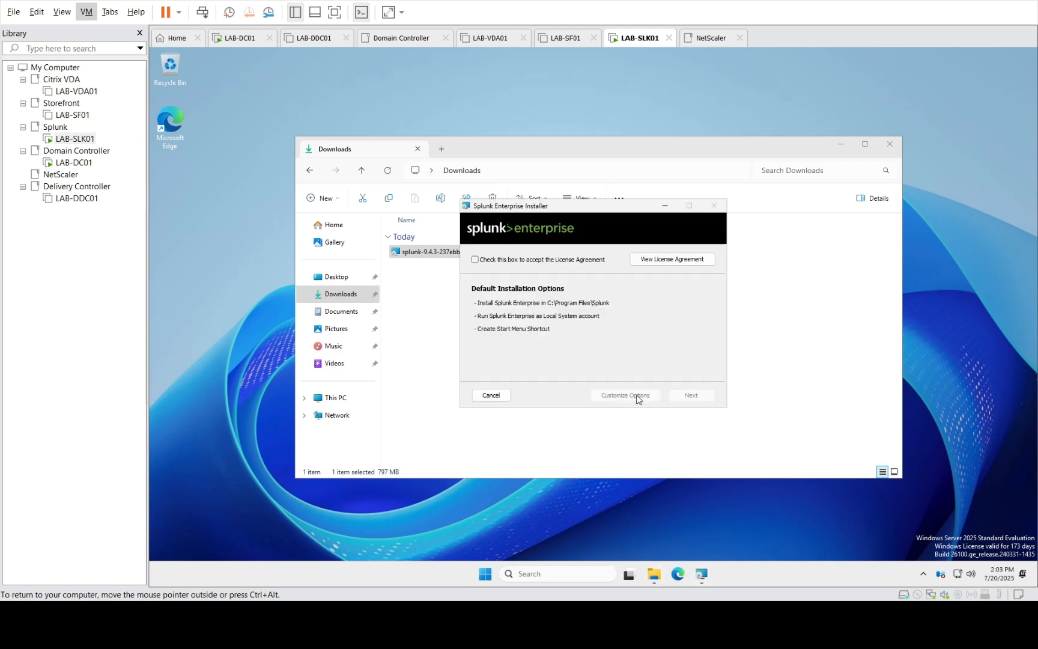
# Accept the license, customize options, and set the administrator username and password
pyautogui.click(505, 260)
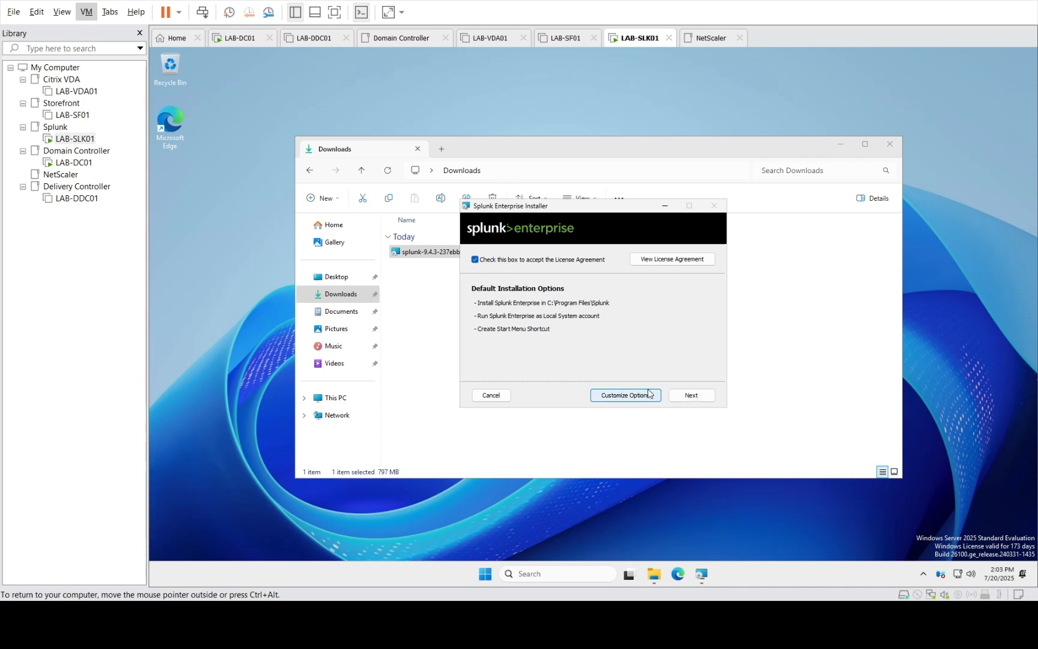
pyautogui.click(692, 396)
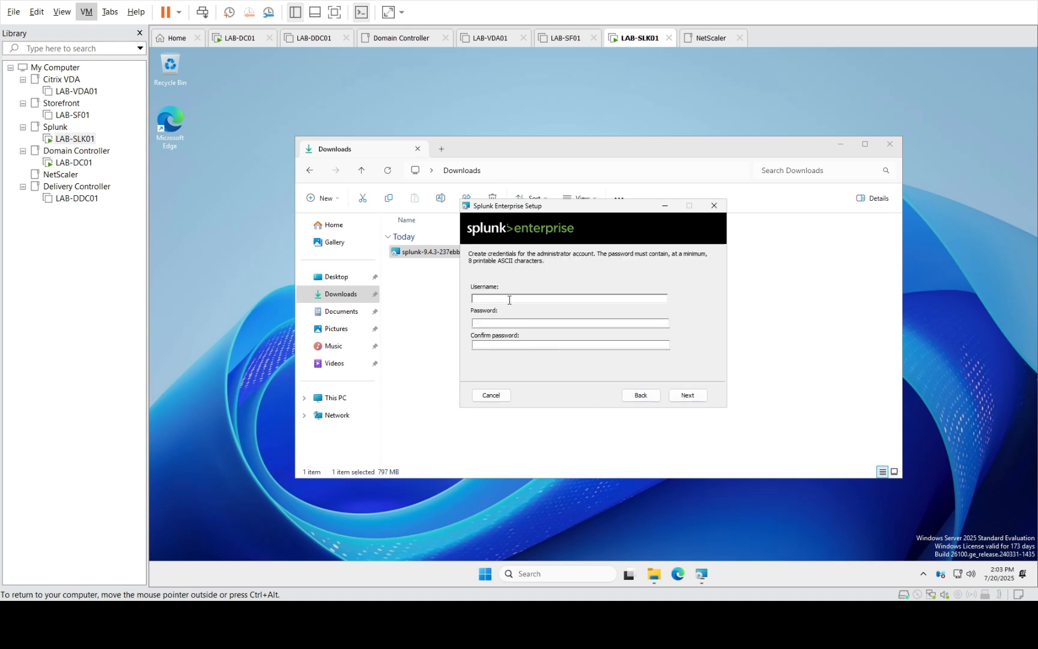
pyautogui.write('amitadmin')
pyautogui.press('Tab')
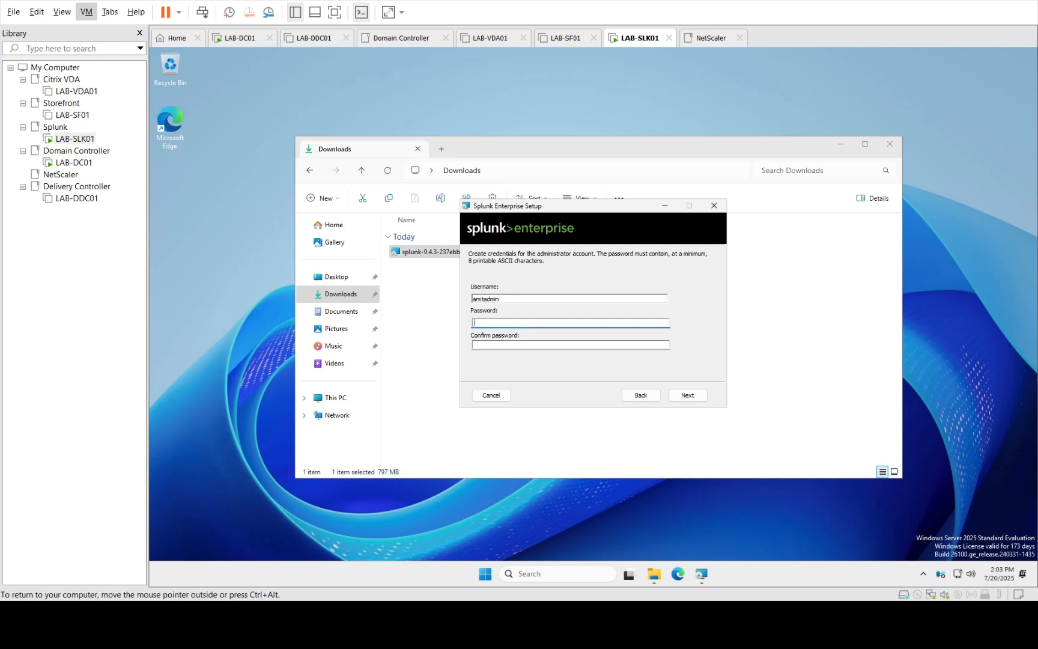
pyautogui.write('••••••••')
pyautogui.press('Tab')
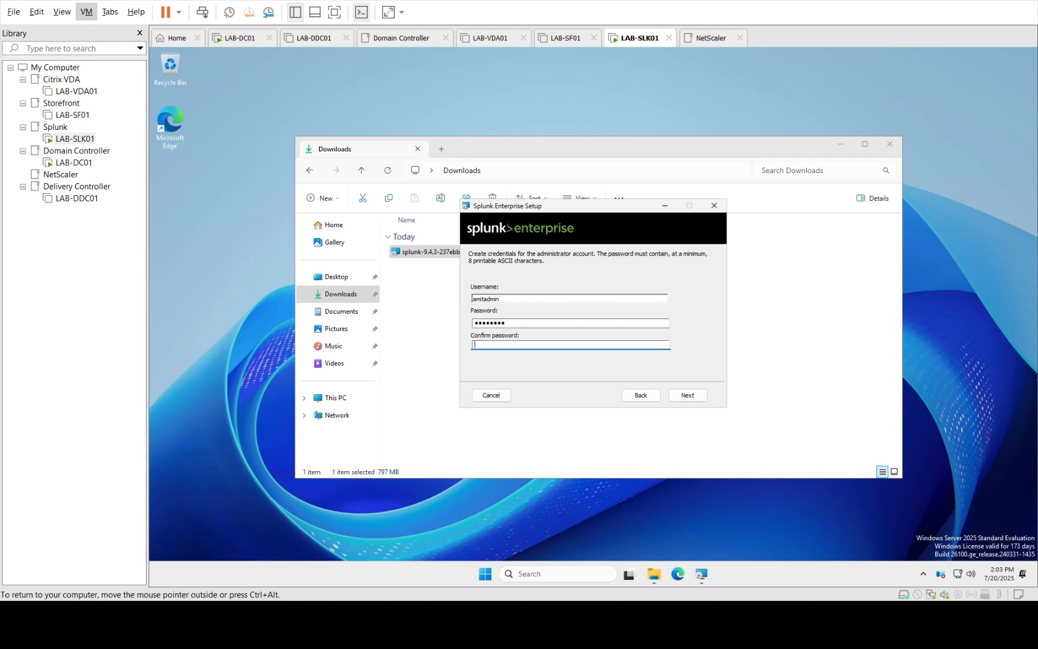
pyautogui.write('••••••••')
pyautogui.click(687, 396)
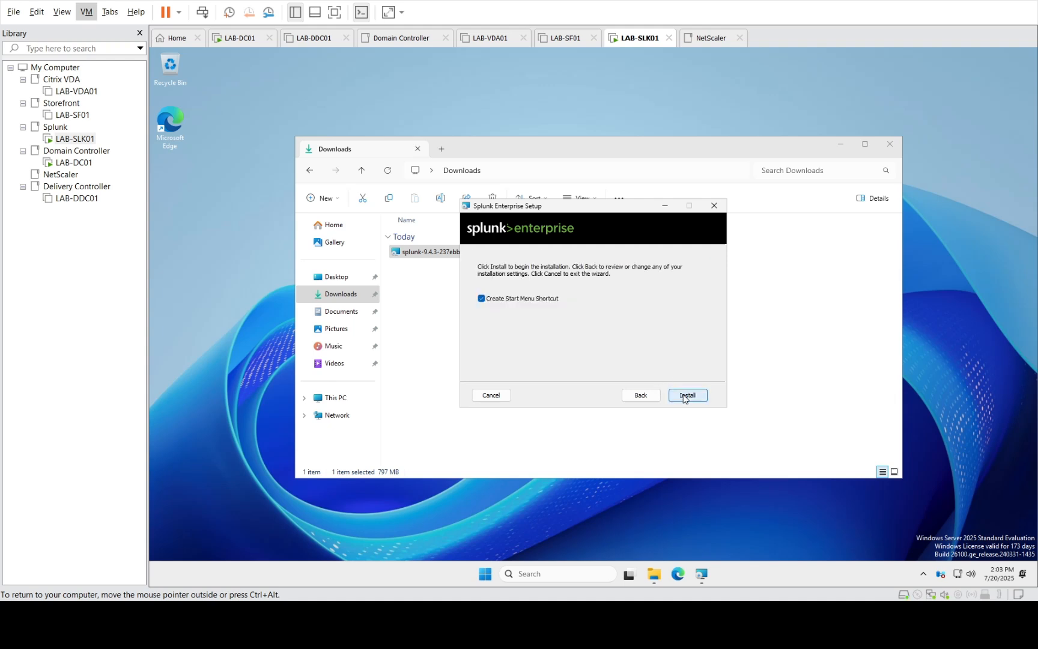
# Start the Splunk Enterprise installation and let the wizard copy files
pyautogui.click(684, 394)
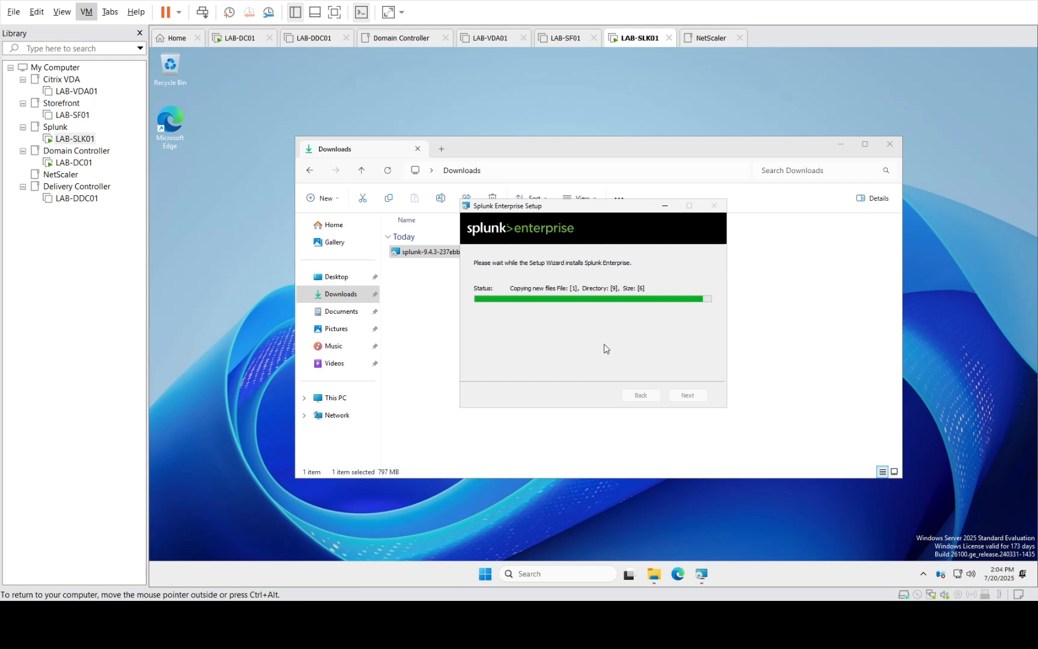
# Bring the Downloads window forward, switch it to This PC, then minimize it
pyautogui.moveTo(654, 574)
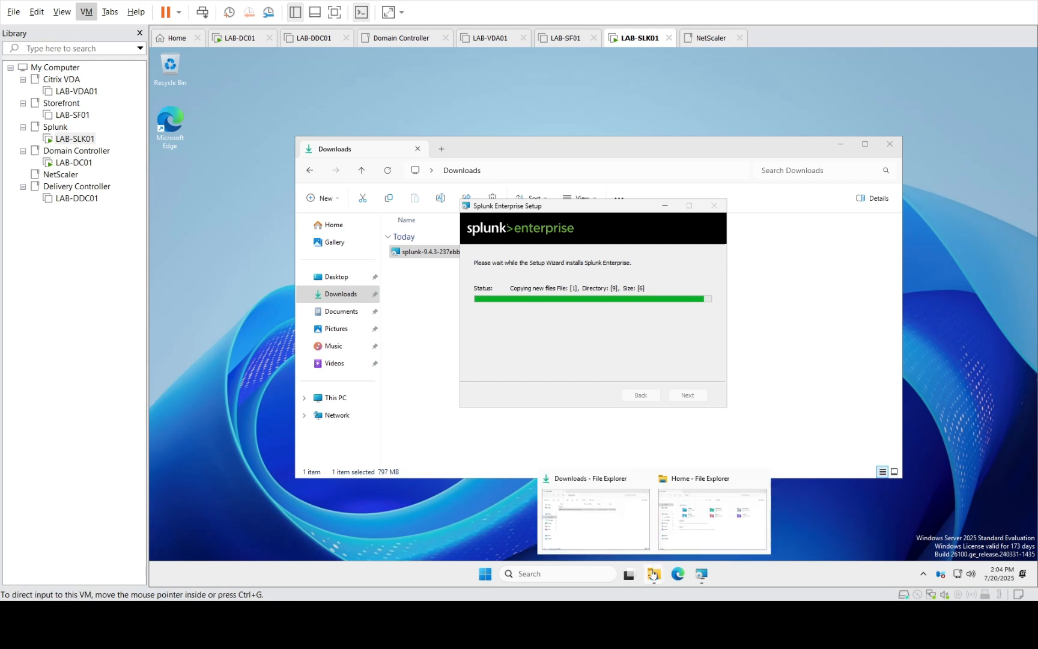
pyautogui.click(598, 498)
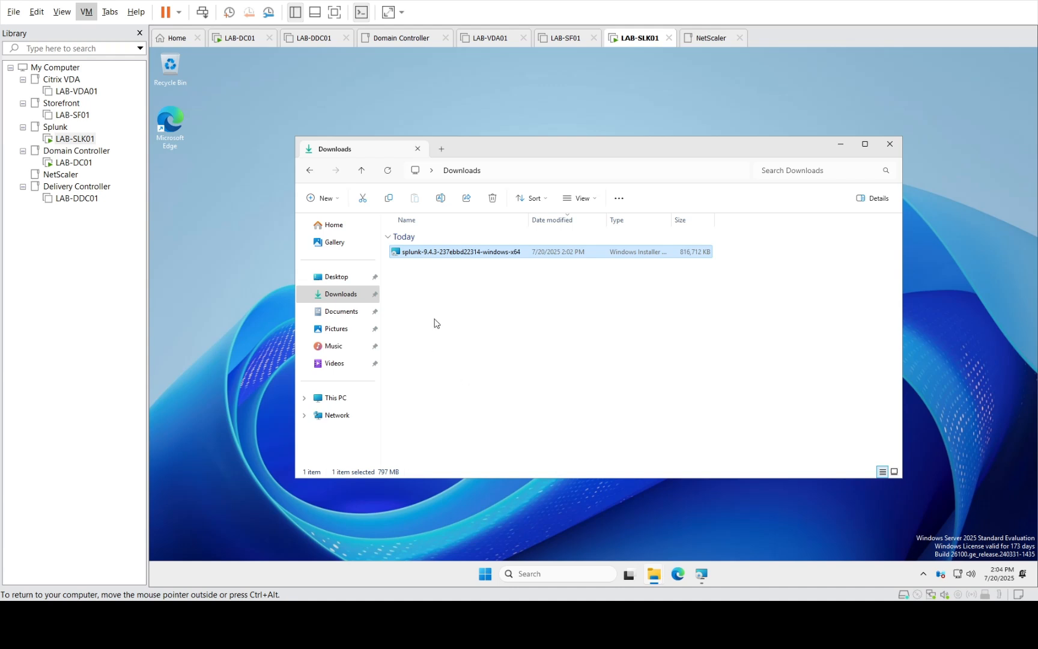
pyautogui.click(328, 399)
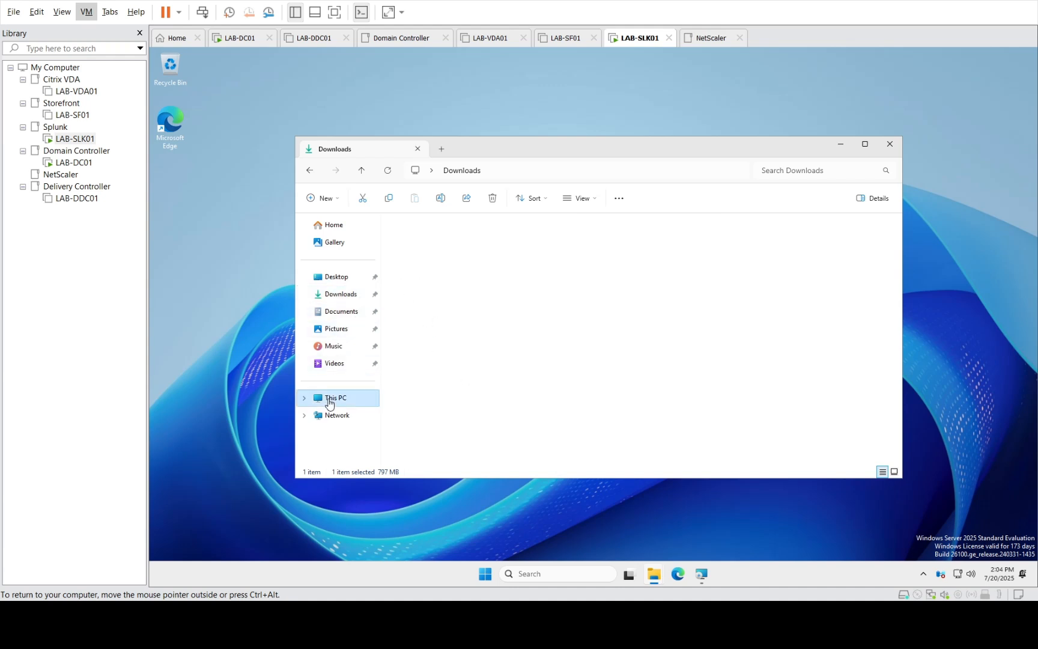
pyautogui.click(841, 144)
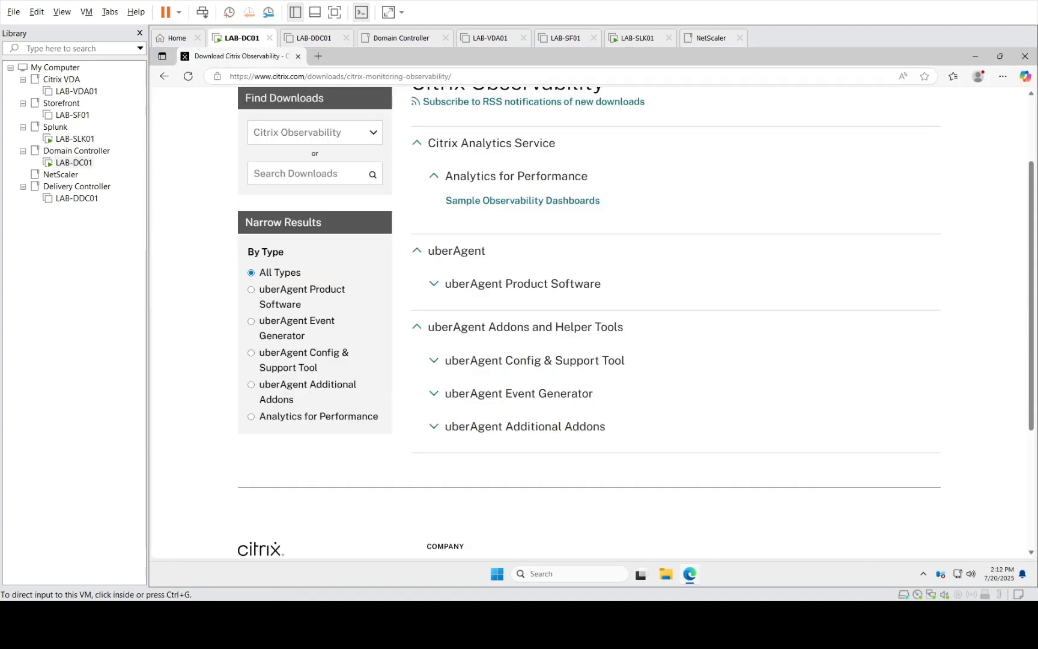
# Check LAB-SLK01, then open the uberAgent 7.4 page under uberAgent Product Software on LAB-DC01
pyautogui.click(134, 139)
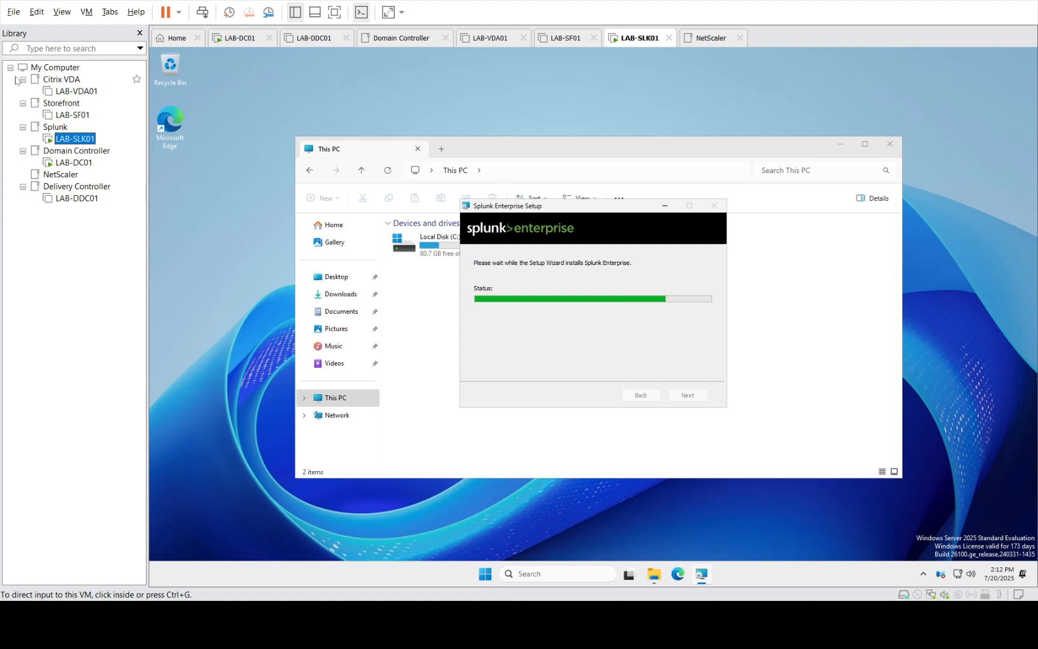
pyautogui.click(84, 162)
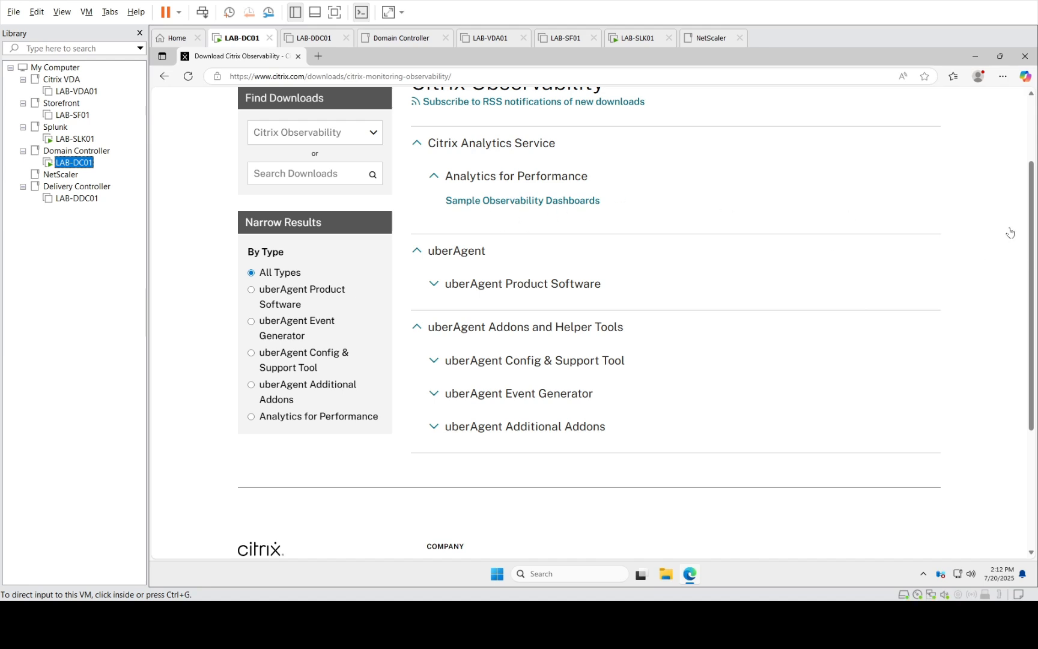
pyautogui.scroll(2, 1030, 235)
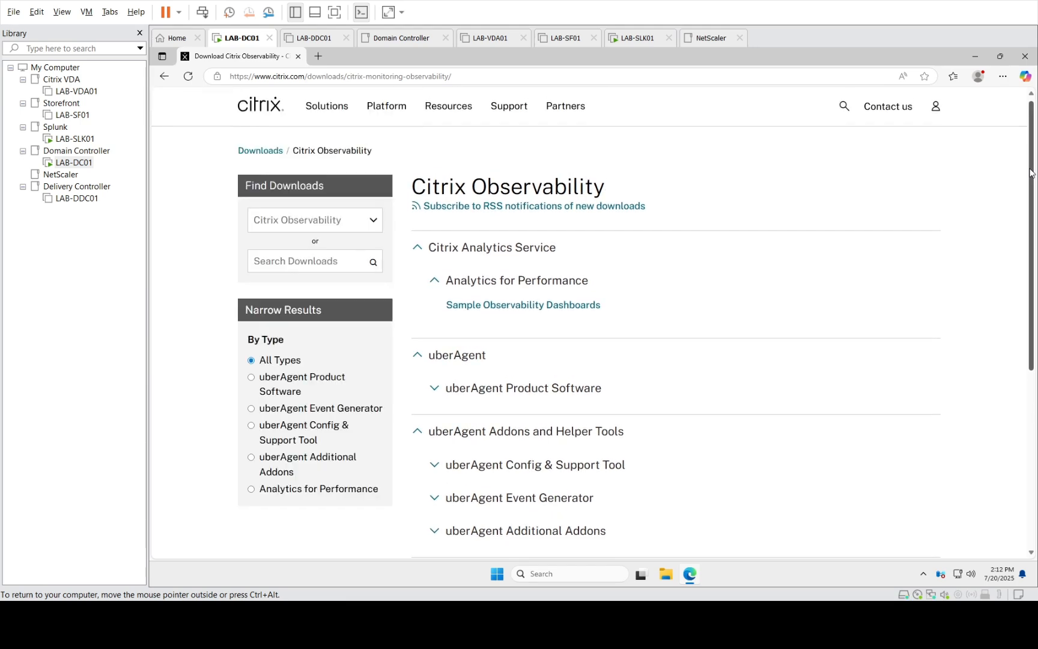
pyautogui.click(439, 389)
pyautogui.click(489, 414)
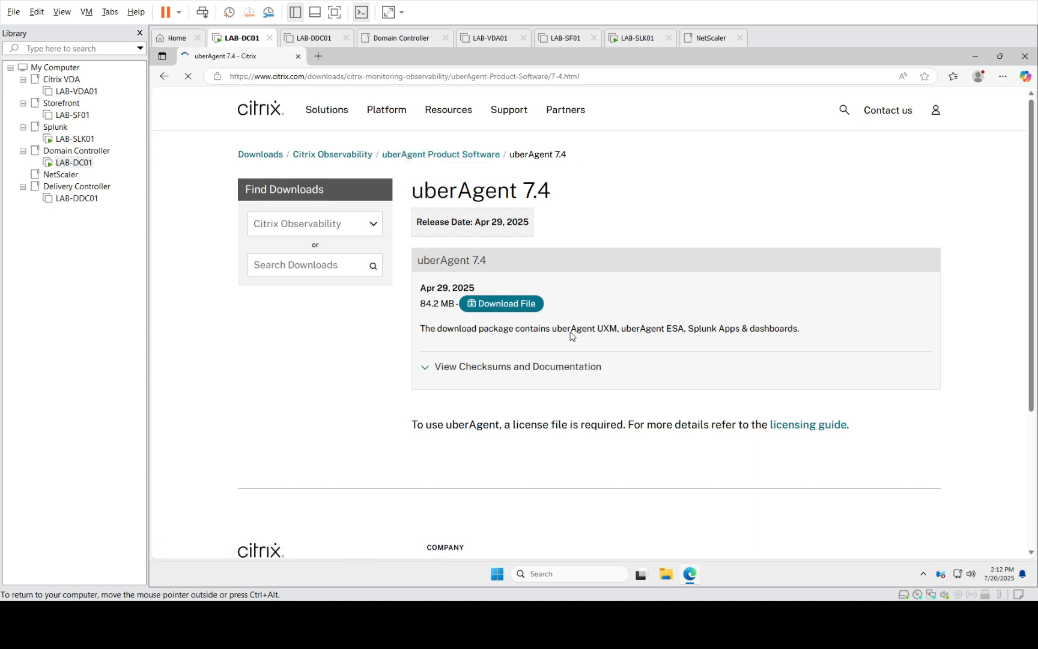
# Download the uberAgent 7.4 package, accepting its end-user license agreement
pyautogui.click(592, 363)
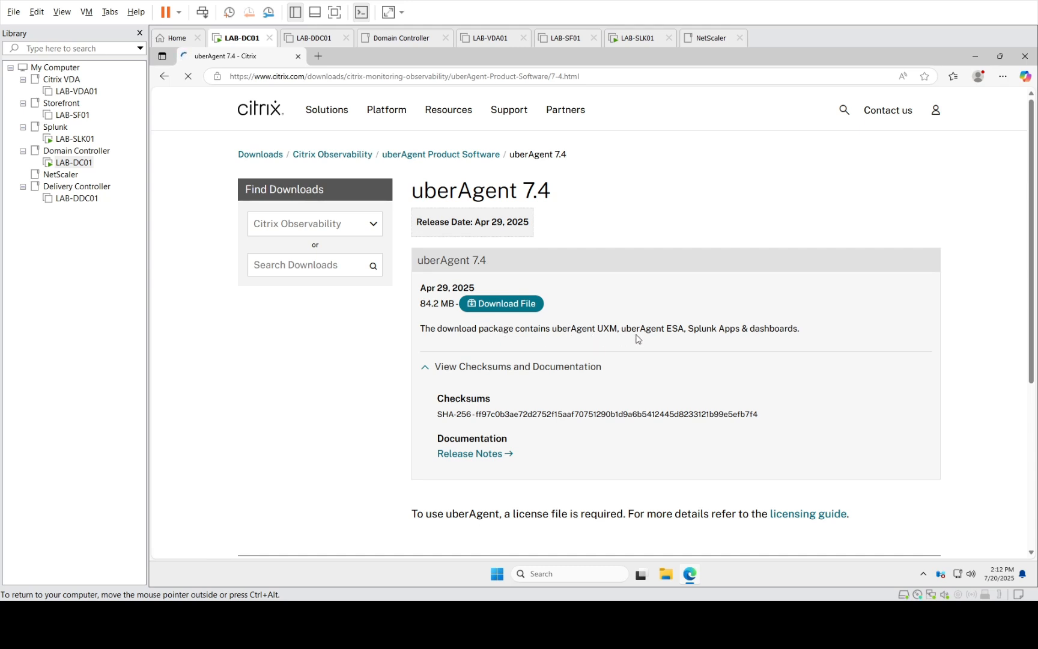
pyautogui.click(498, 304)
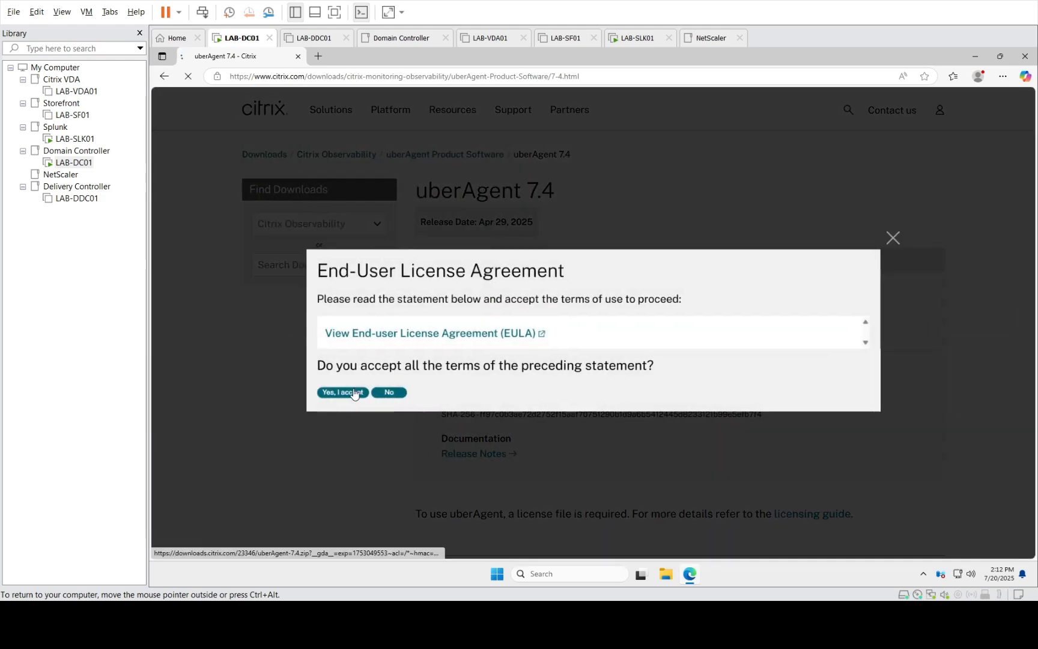
pyautogui.click(355, 394)
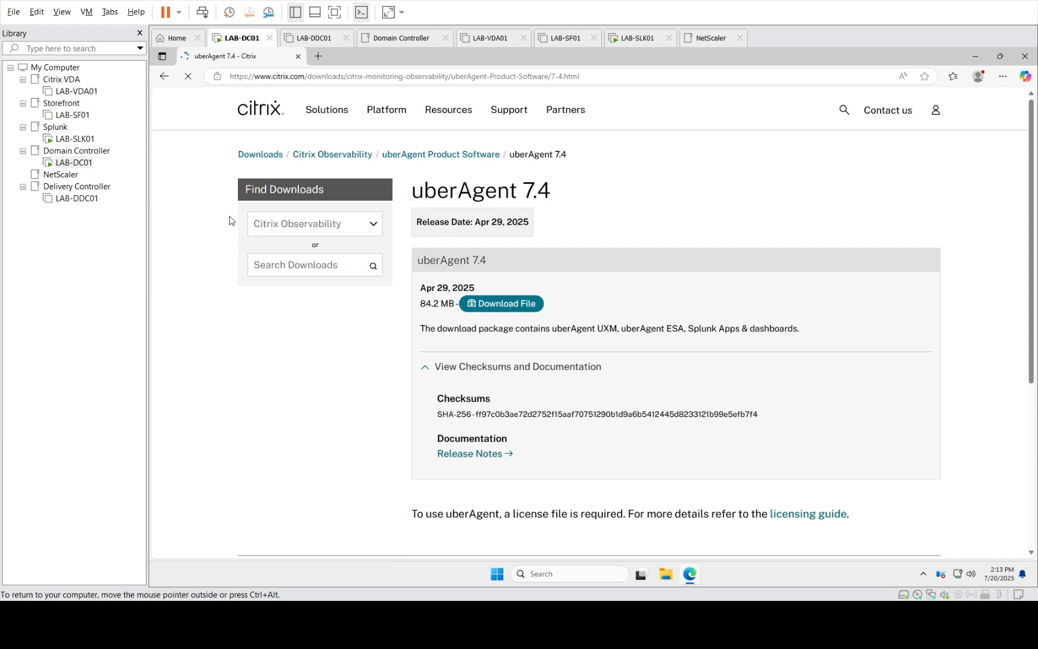
# Finish the Splunk setup wizard on LAB-SLK01, then switch back to LAB-DC01
pyautogui.click(82, 138)
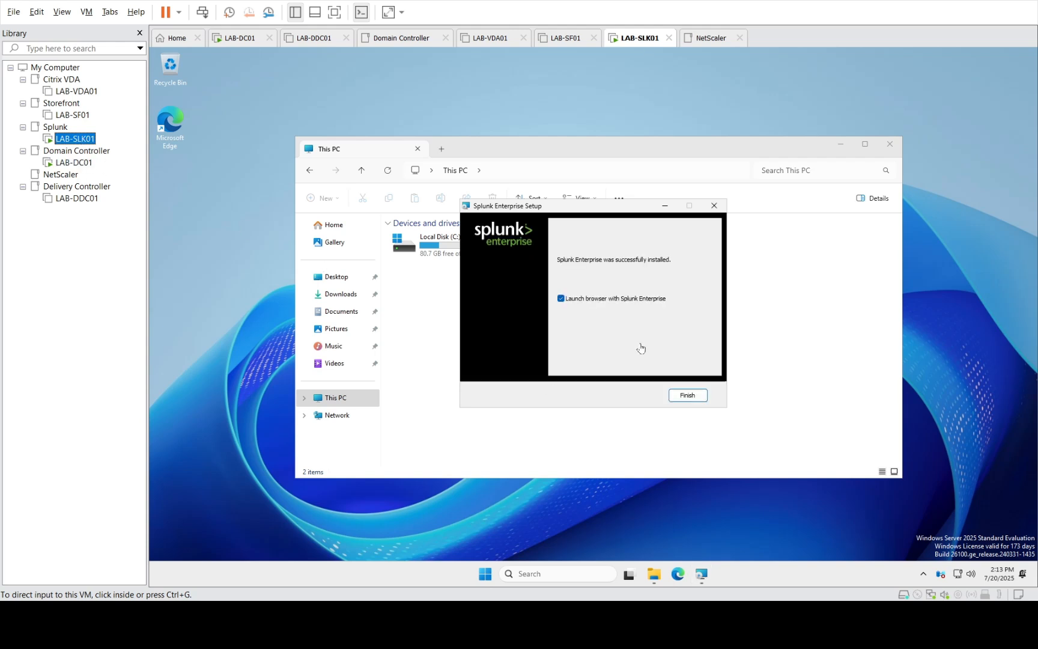
pyautogui.click(606, 340)
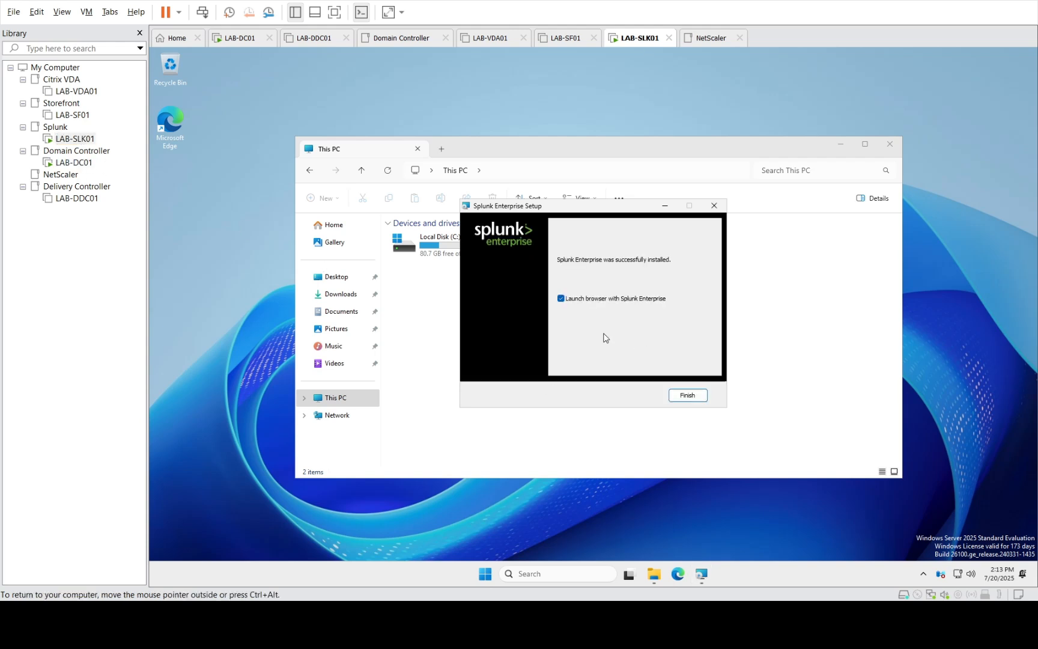
pyautogui.click(685, 400)
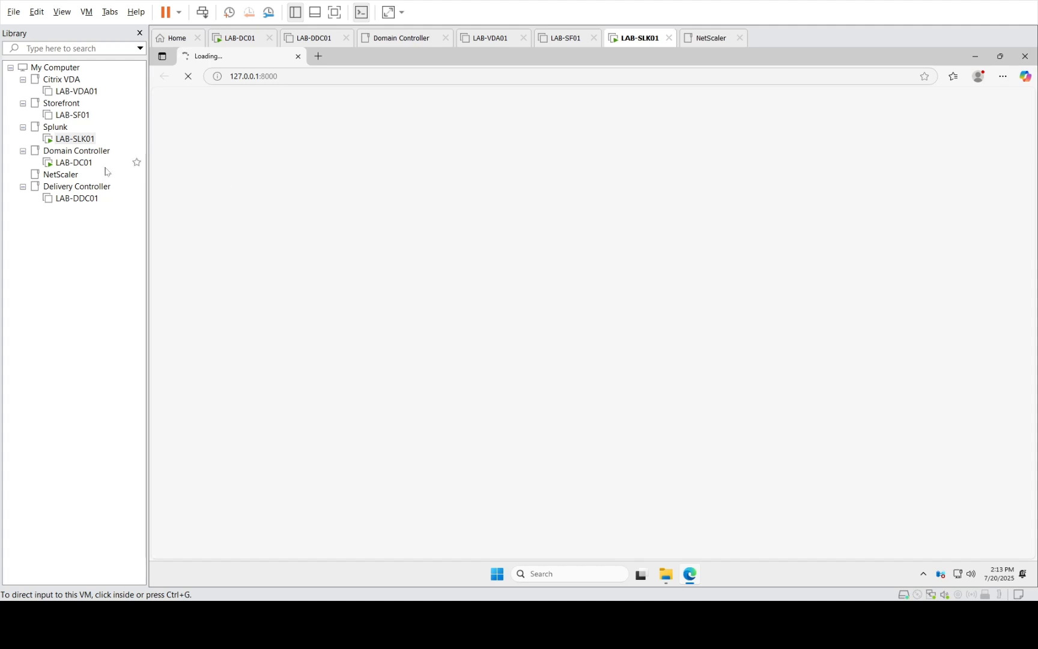
pyautogui.click(61, 164)
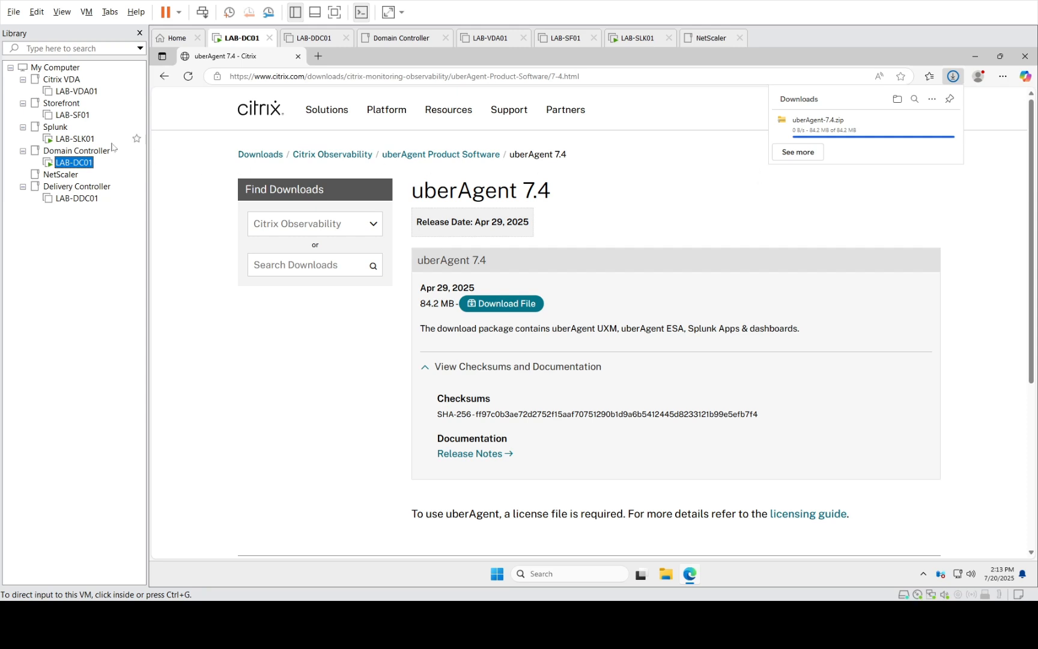
# Glance at LAB-SLK01, then return focus to LAB-DC01 with uberAgent-7.4.zip downloaded
pyautogui.click(76, 138)
pyautogui.click(689, 243)
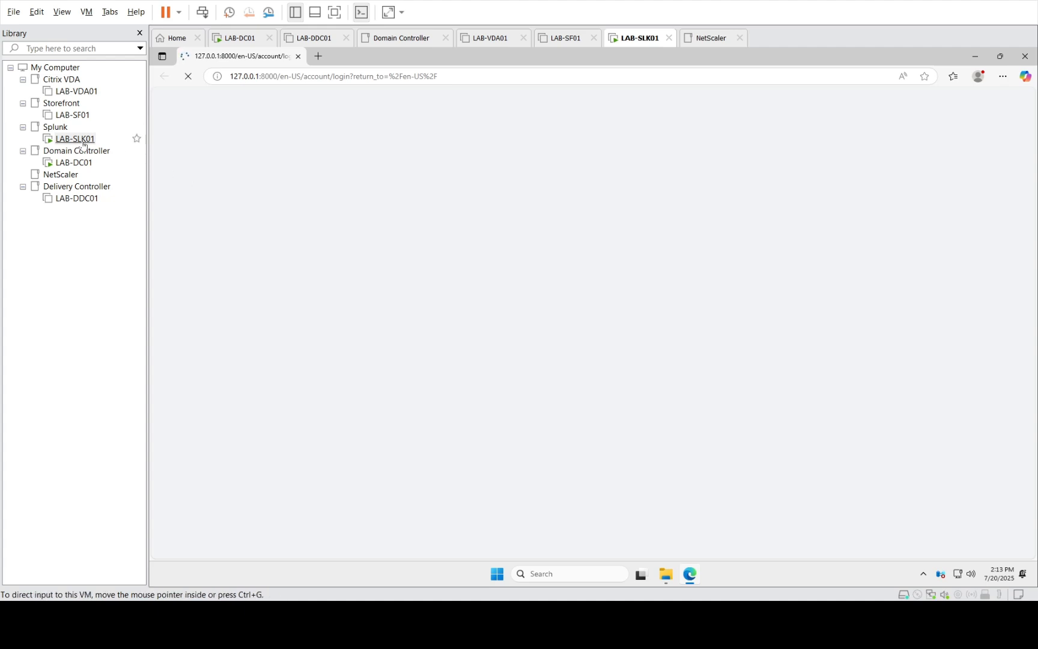
pyautogui.click(79, 166)
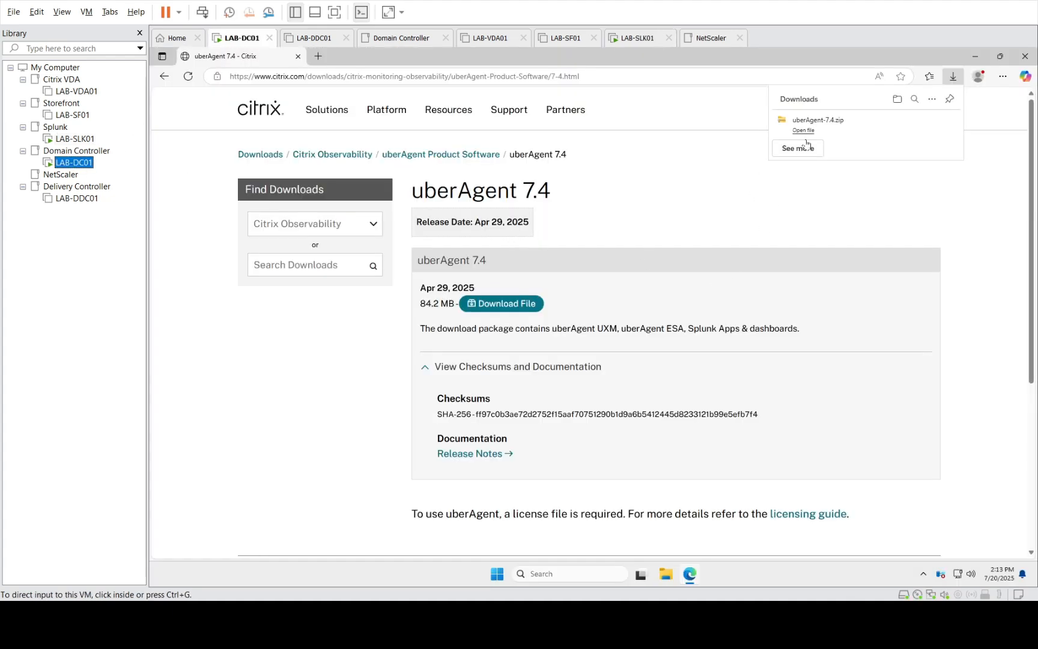
pyautogui.click(899, 104)
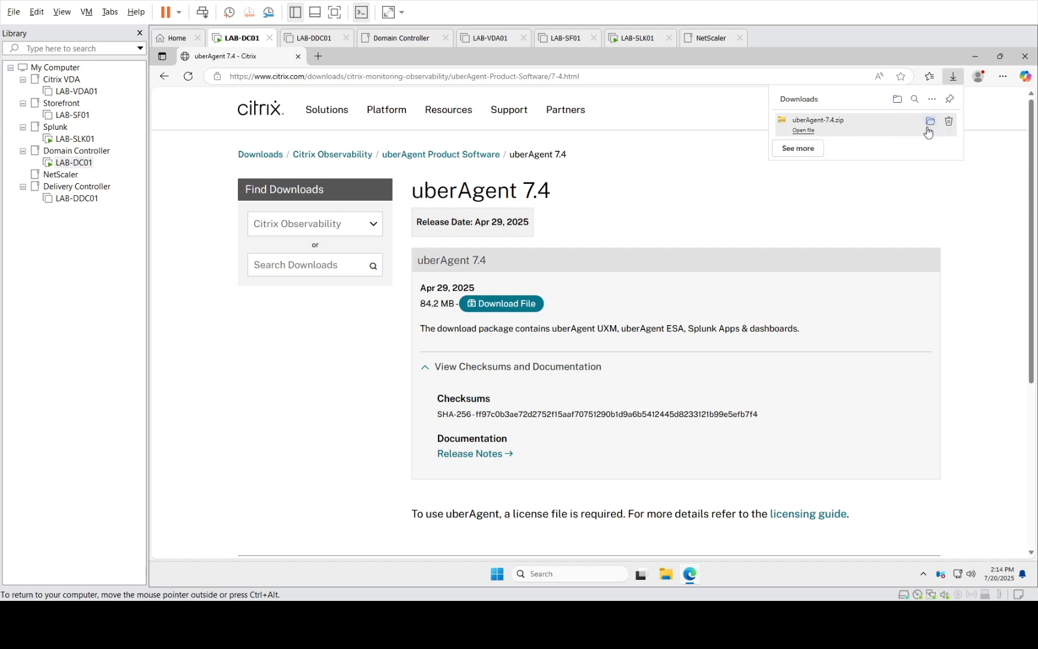
# Show uberAgent-7.4.zip in Downloads, close Edge, and preview the archive's uberAgent folder
pyautogui.click(929, 128)
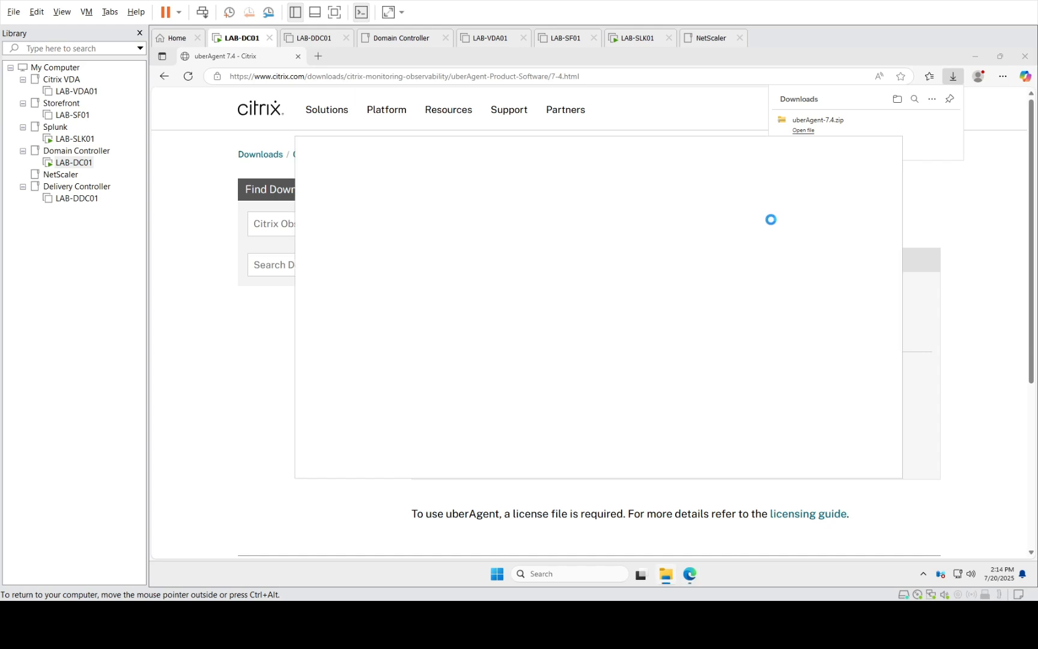
pyautogui.click(1033, 54)
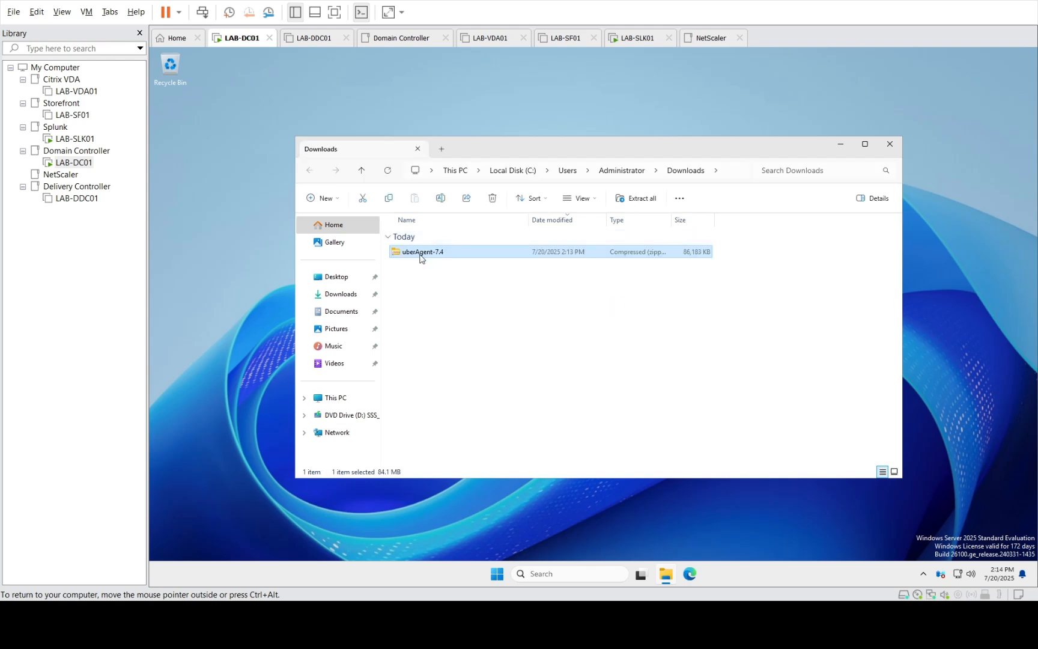
pyautogui.doubleClick(419, 253)
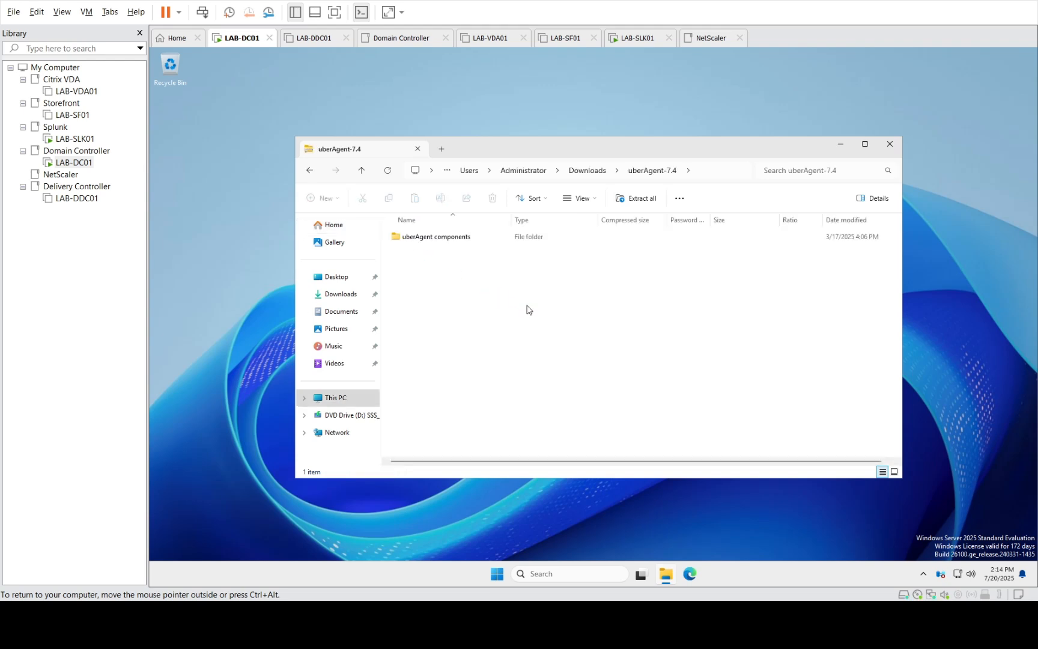
pyautogui.click(588, 171)
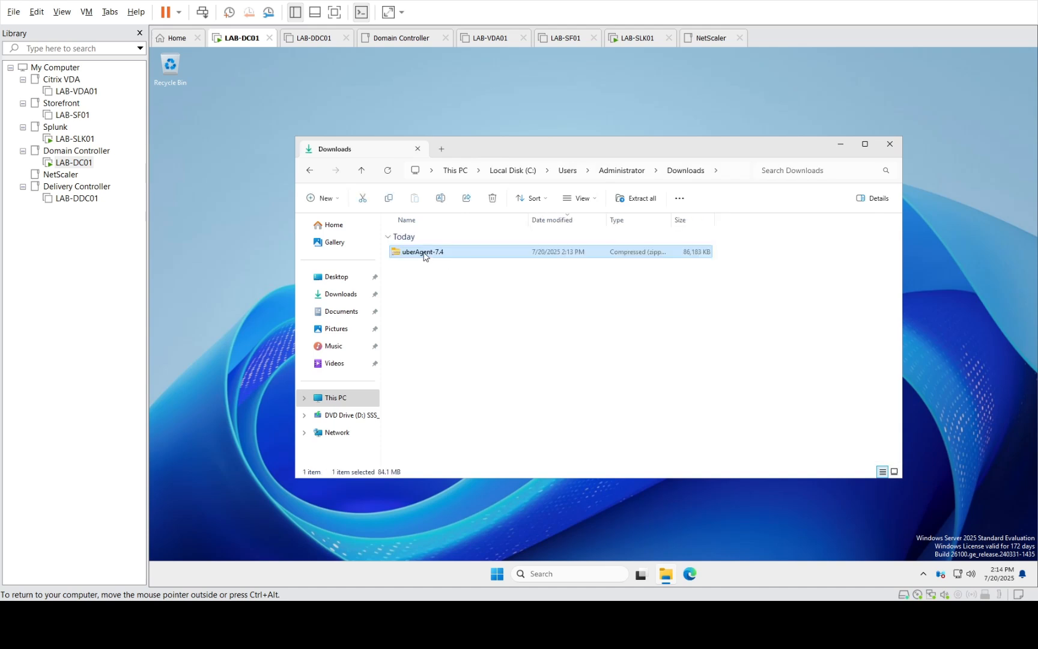
# Extract uberAgent-7.4.zip to the default Downloads\uberAgent-7.4 folder
pyautogui.rightClick(424, 256)
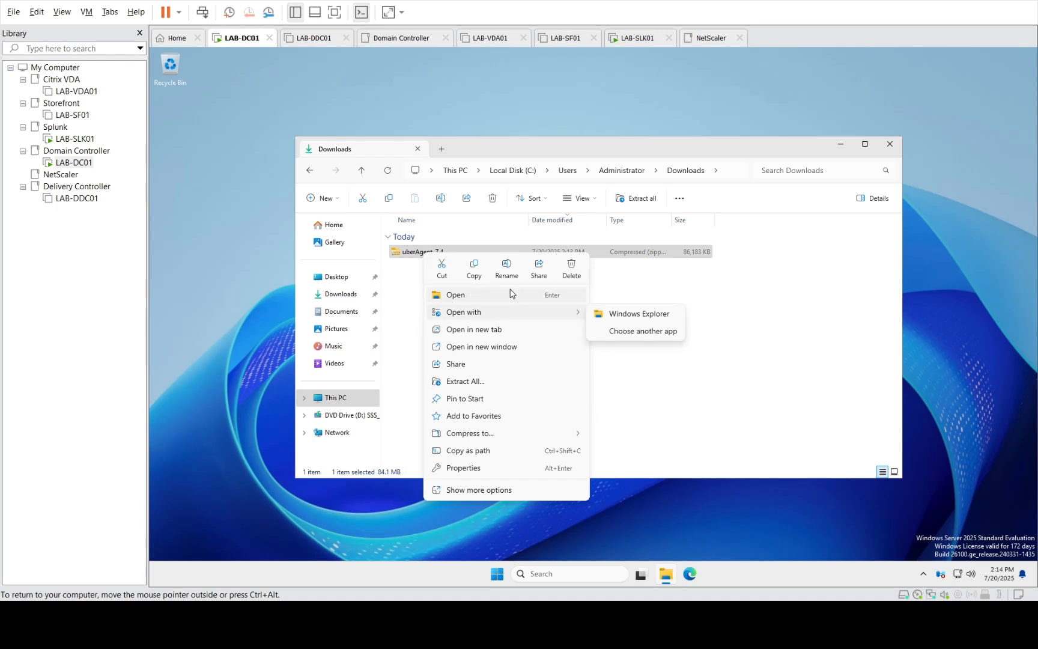
pyautogui.click(475, 382)
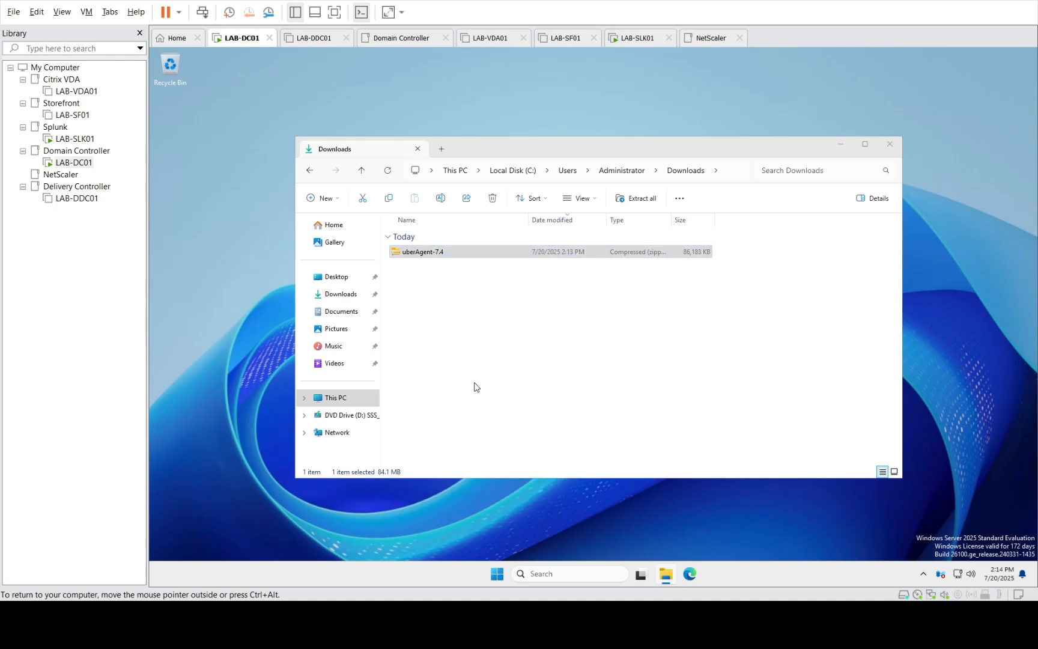
pyautogui.click(685, 413)
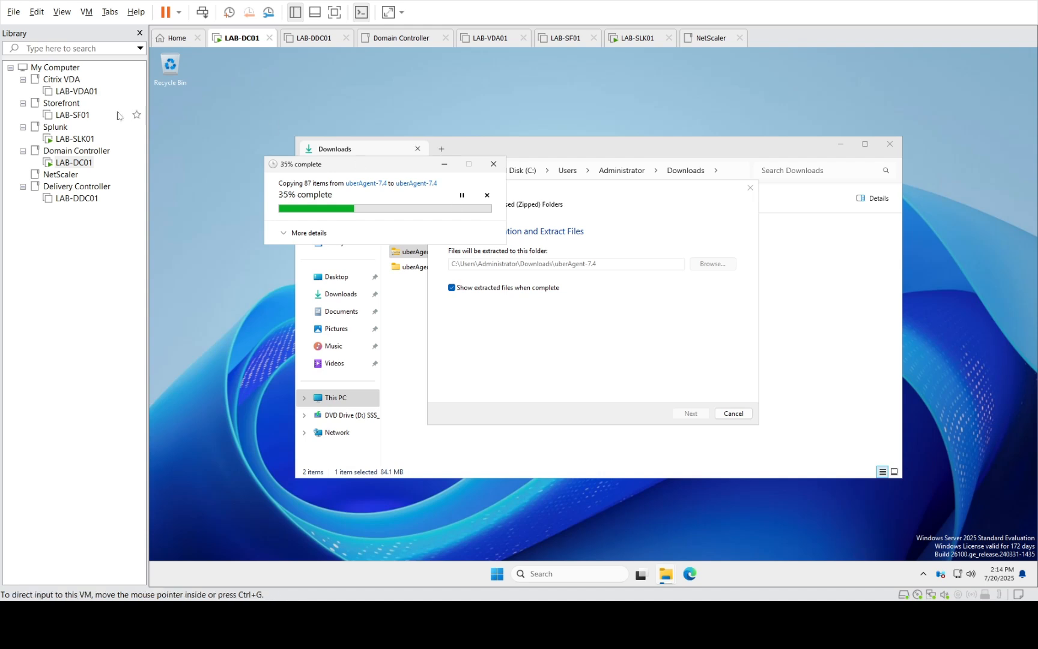
# Sign in to Splunk on LAB-SLK01 with the admin username and password, and save the password in Edge
pyautogui.click(75, 139)
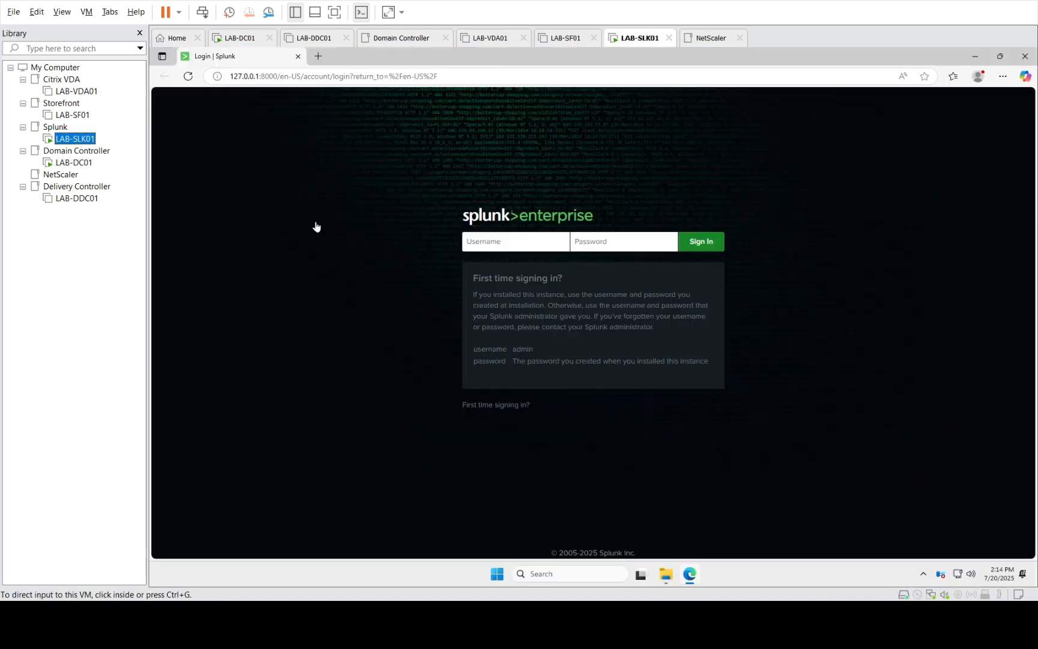
pyautogui.click(518, 241)
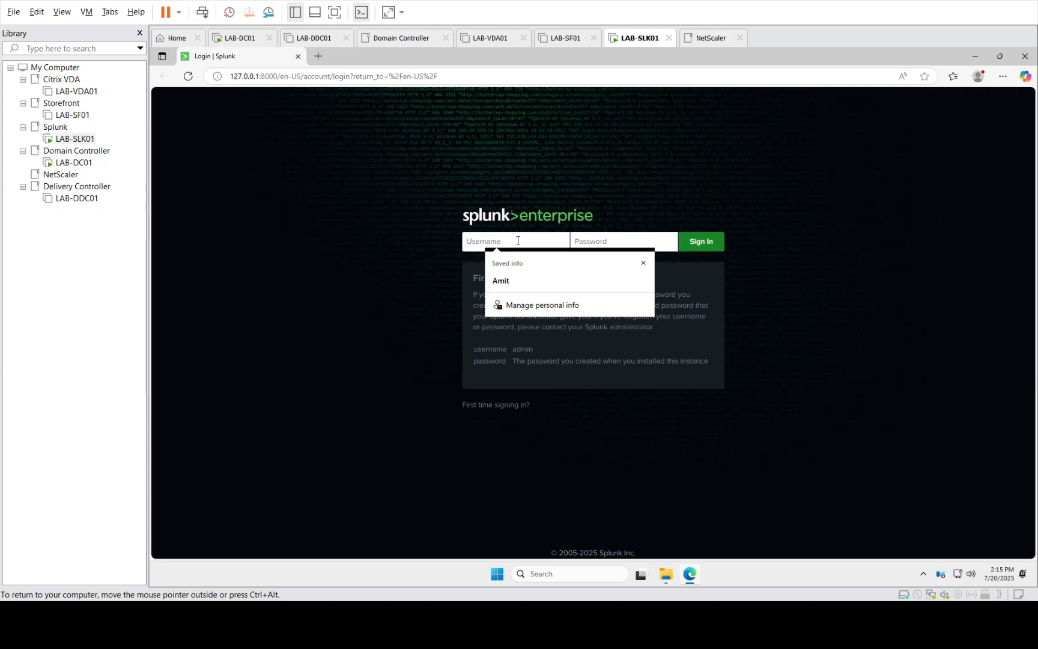
pyautogui.write('amitadmin')
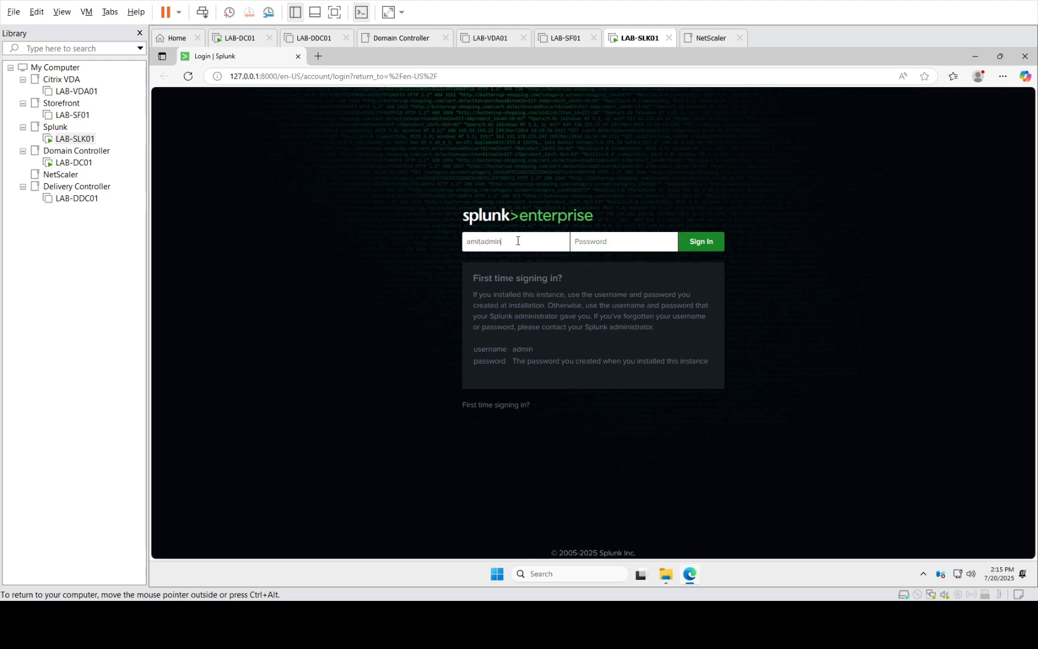
pyautogui.press('Tab')
pyautogui.write('••••••••')
pyautogui.press('Return')
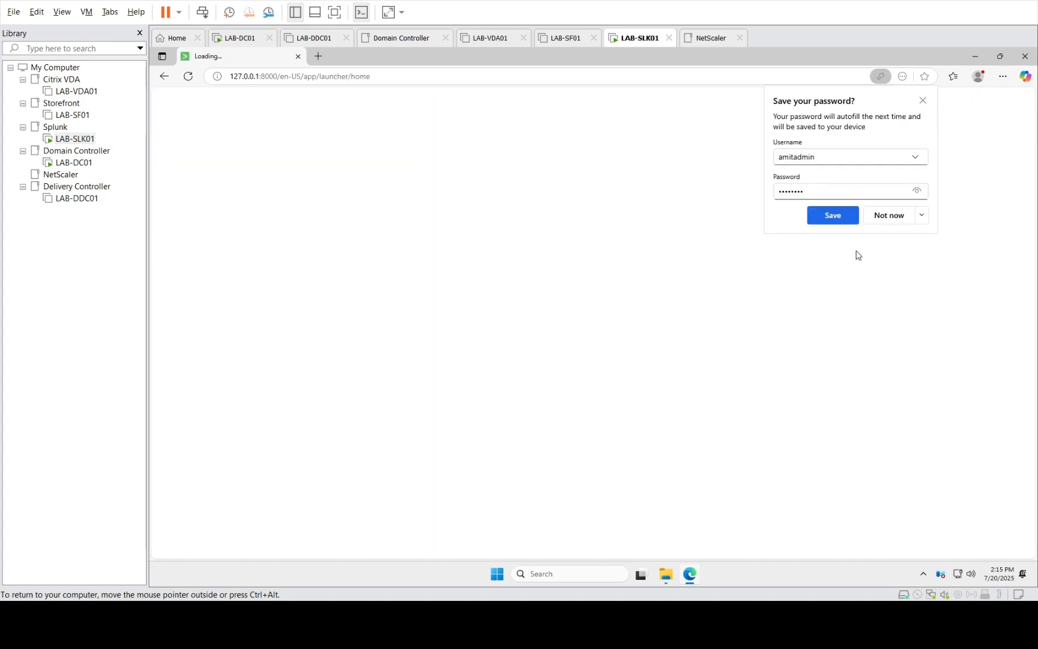
pyautogui.click(829, 221)
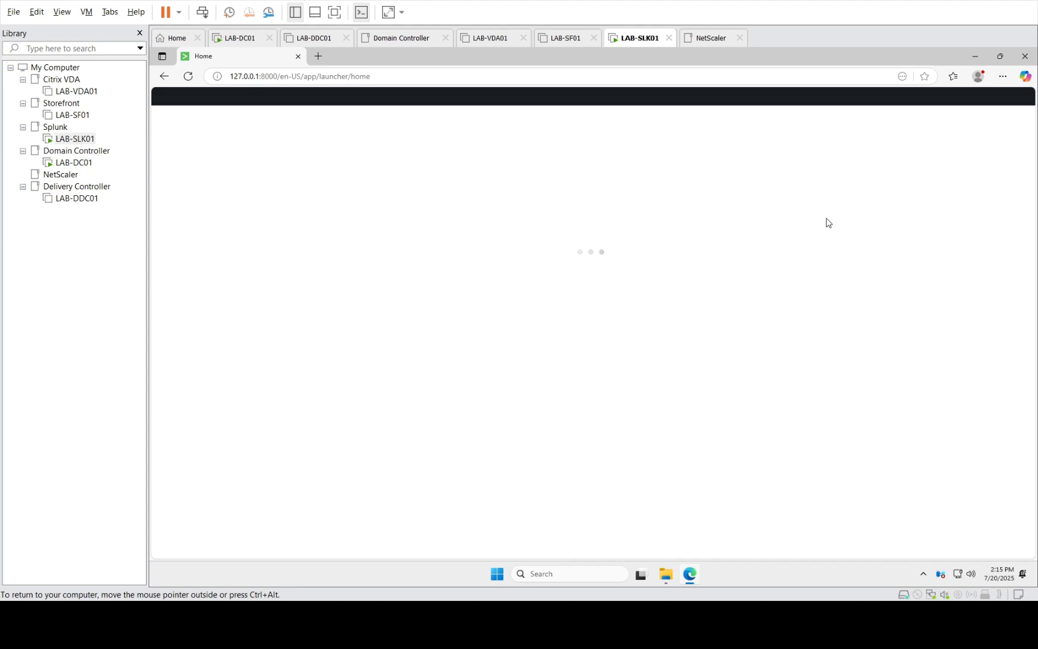
# Return to LAB-SLK01 and review the installed apps in Splunk's Apps dropdown
pyautogui.click(64, 164)
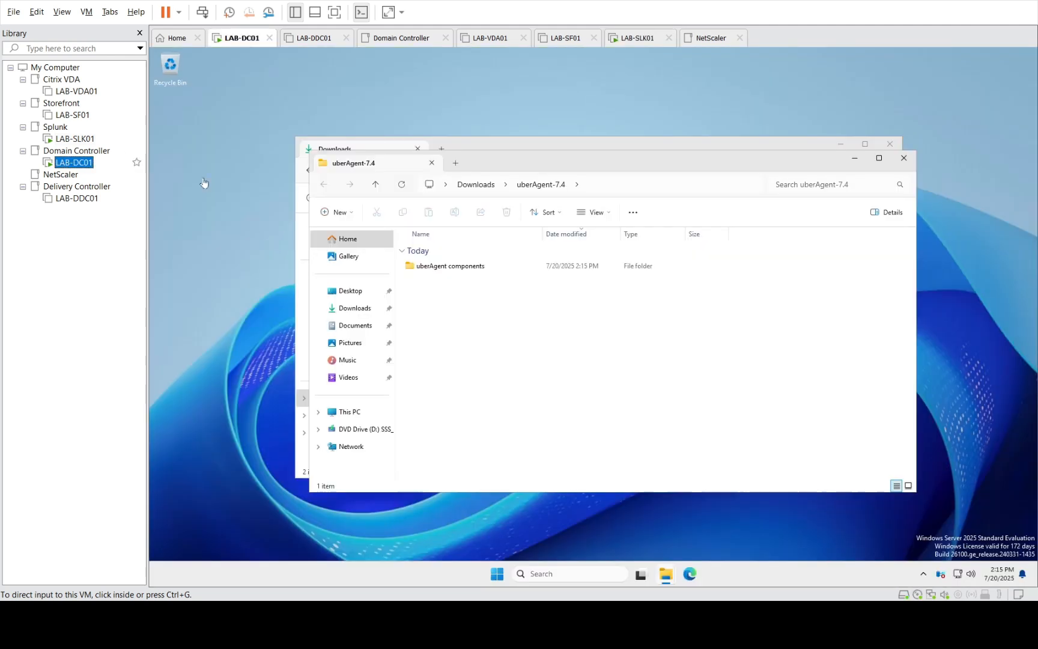
pyautogui.click(74, 139)
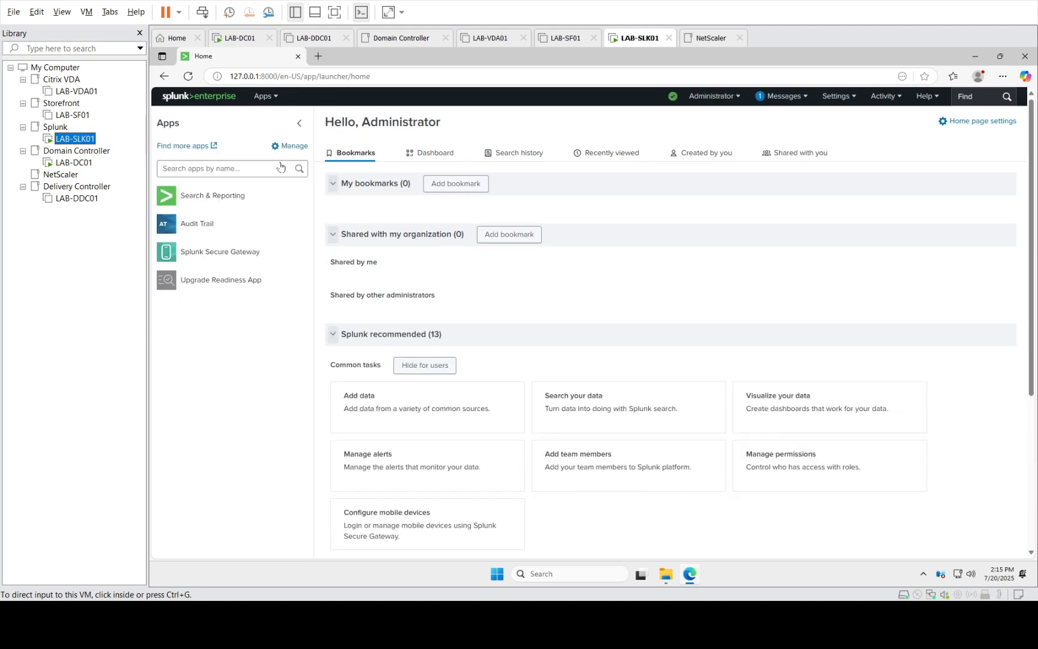
pyautogui.click(276, 98)
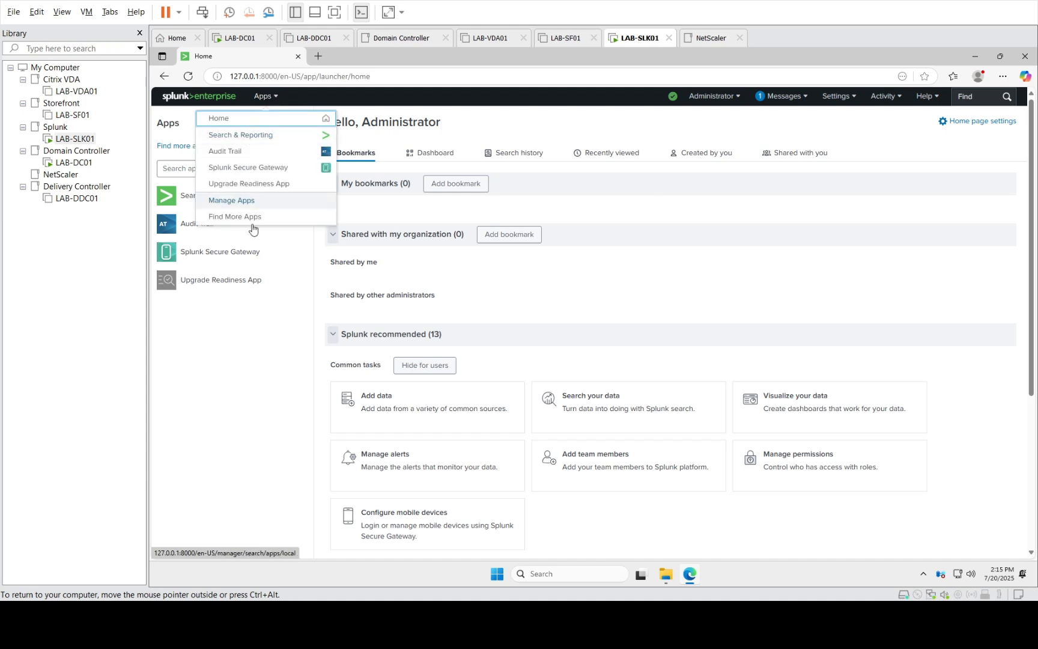
pyautogui.click(268, 353)
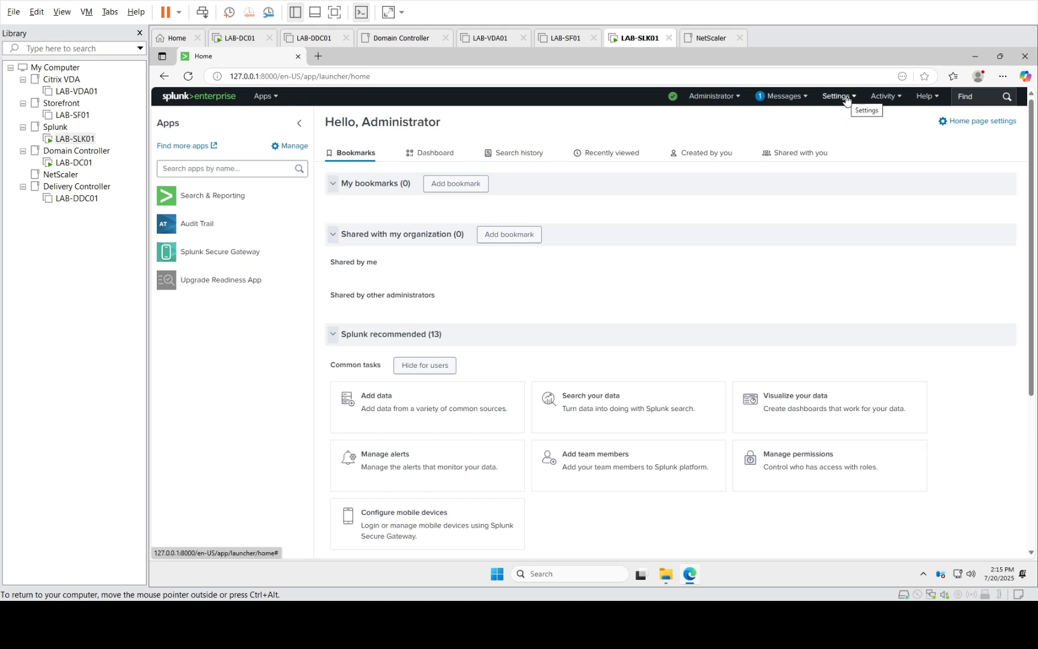
# On LAB-DC01, open the uberAgent components folder and inspect its archives and subfolders
pyautogui.click(74, 163)
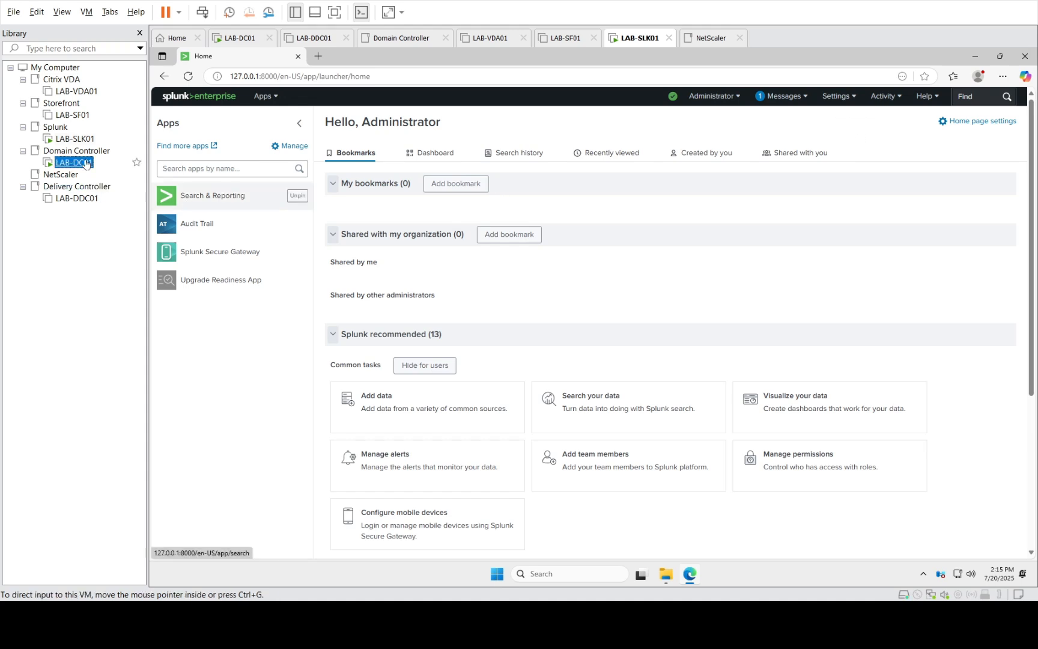
pyautogui.click(444, 267)
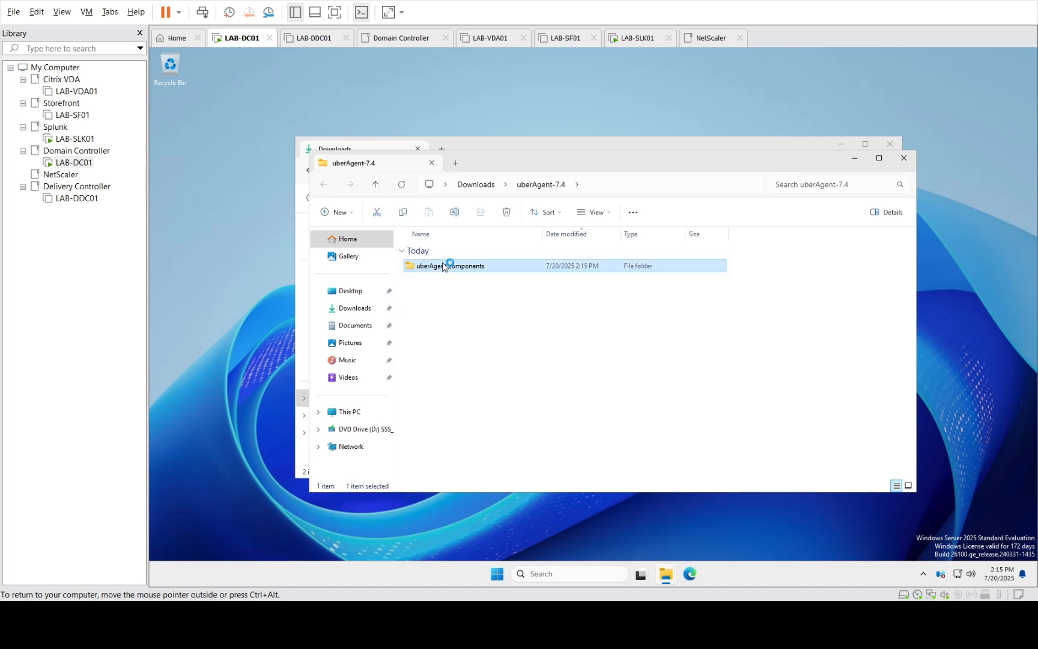
pyautogui.doubleClick(445, 266)
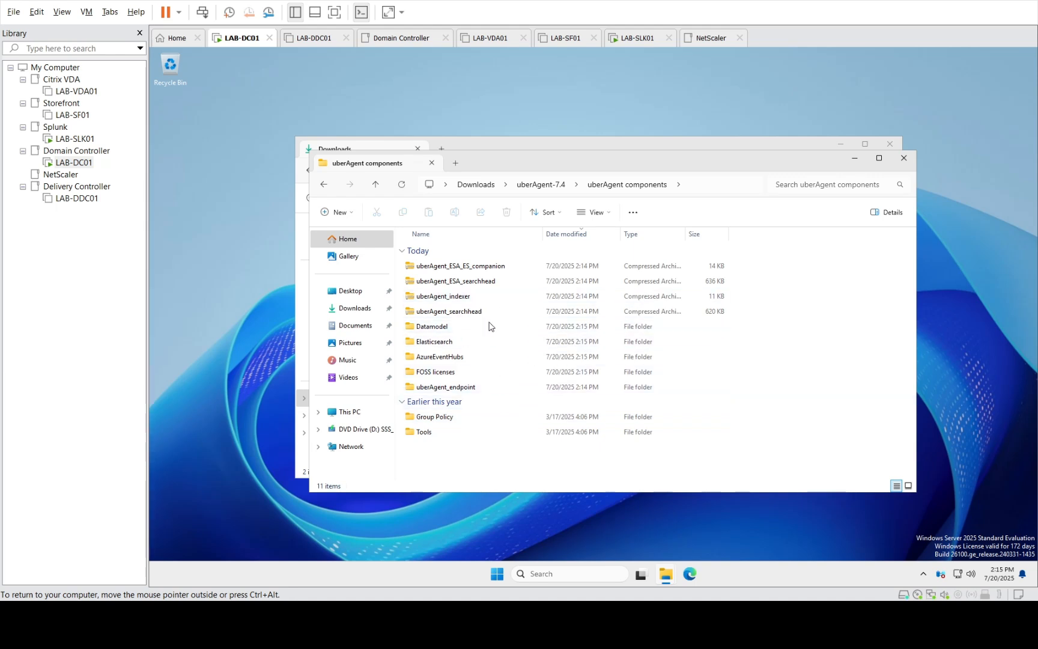
pyautogui.click(461, 312)
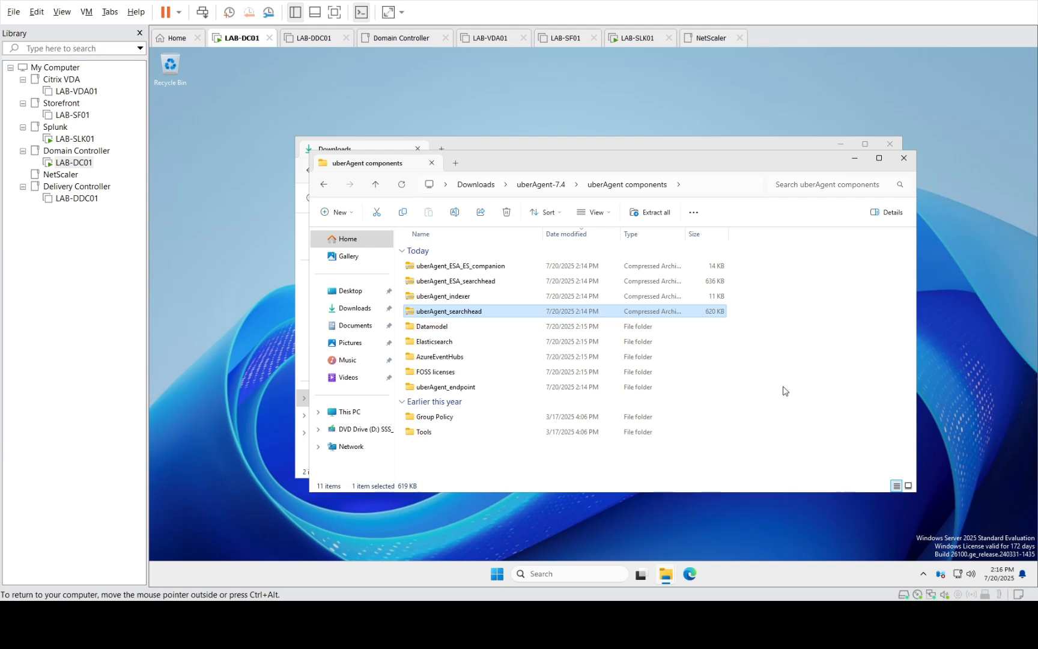
pyautogui.click(443, 342)
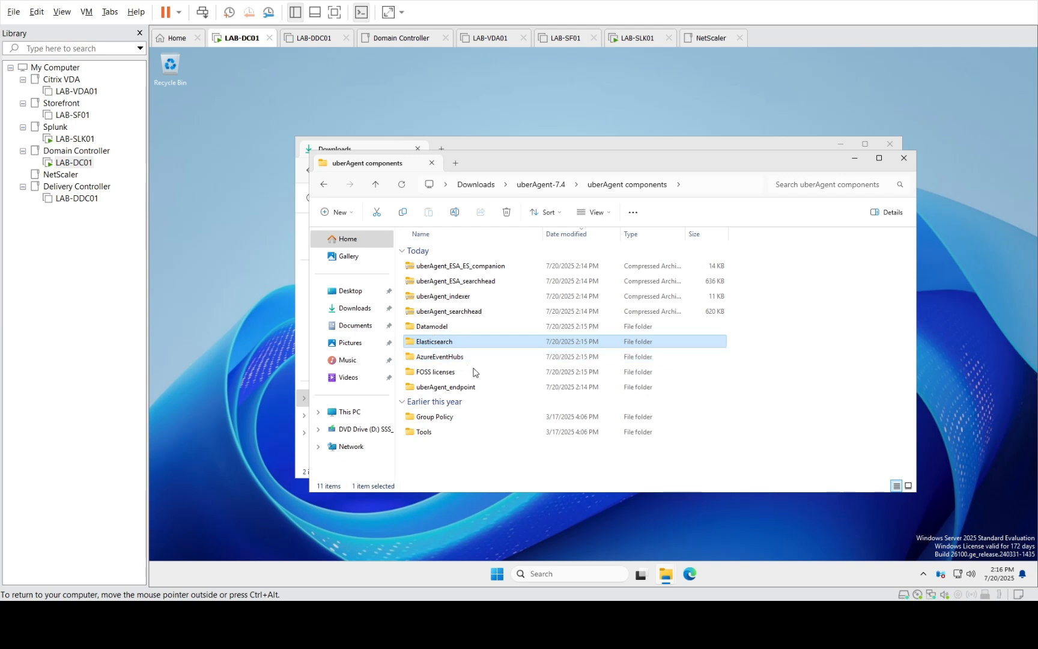
pyautogui.click(449, 359)
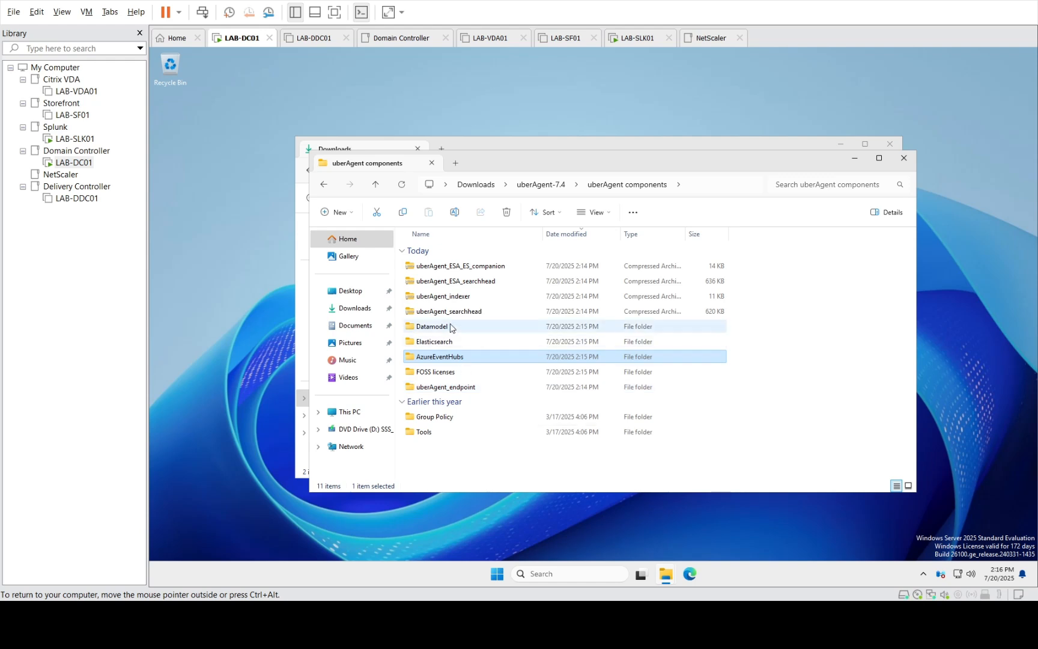
pyautogui.click(463, 312)
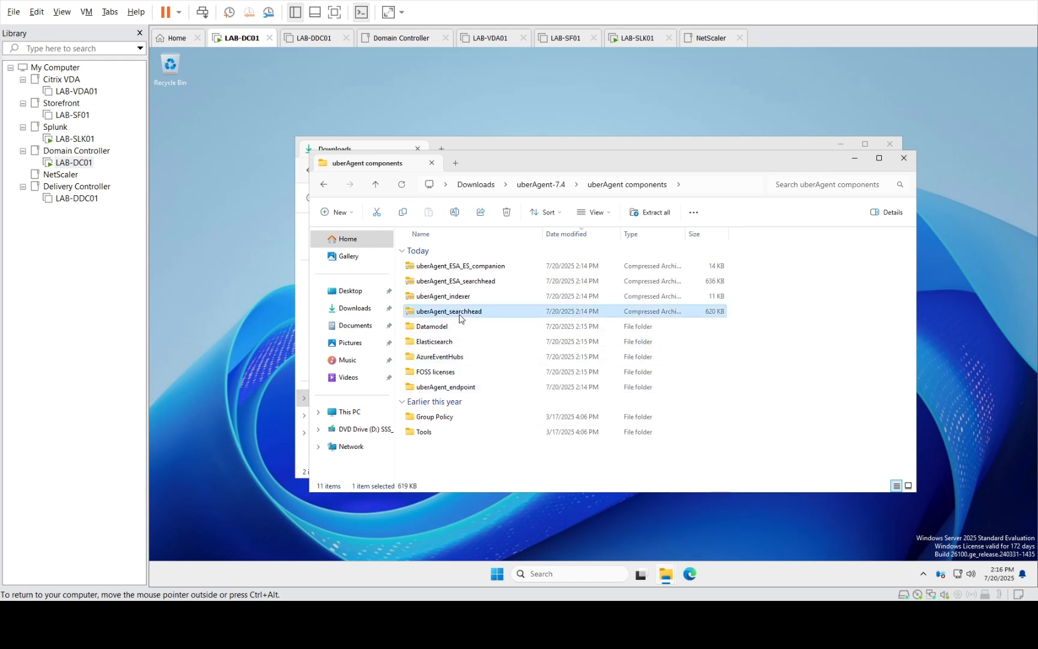
pyautogui.press('Up')
pyautogui.press('Up')
pyautogui.press('Up')
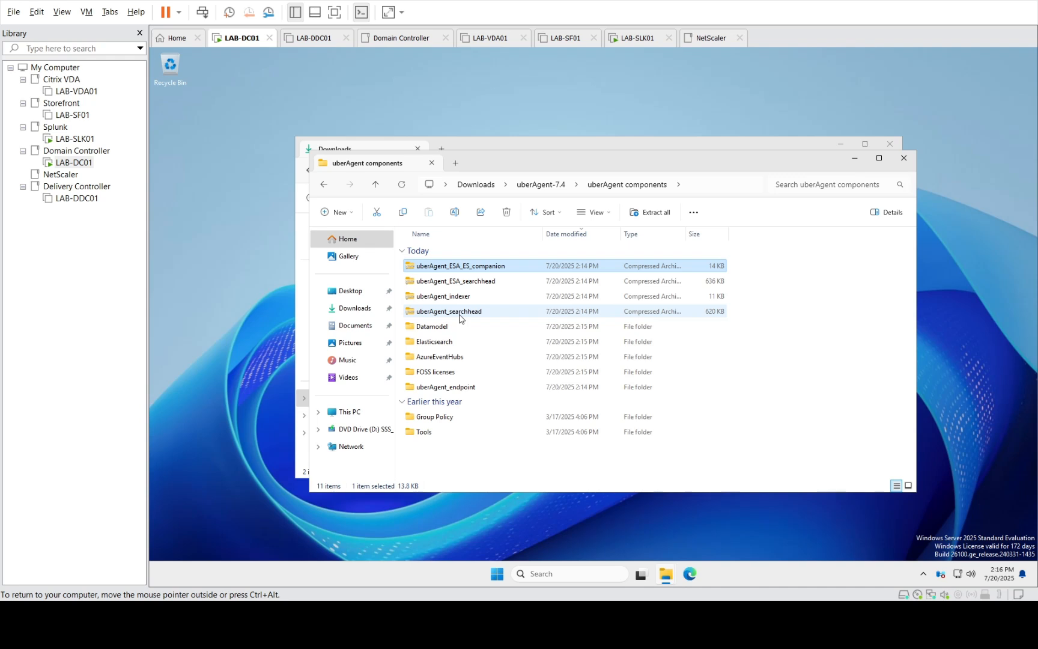
pyautogui.click(478, 278)
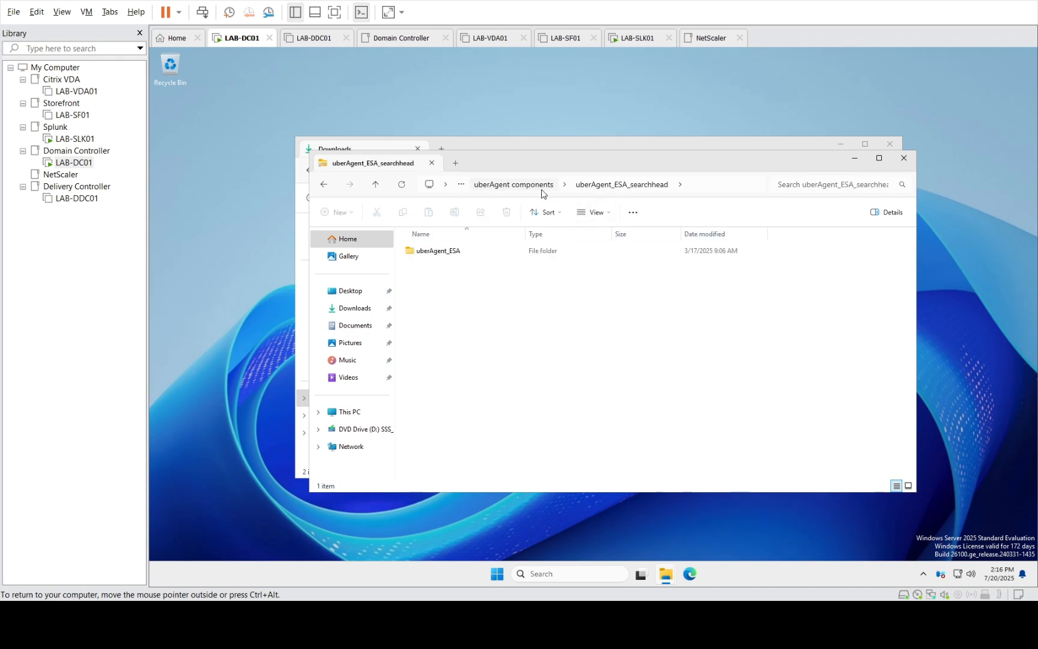
pyautogui.click(534, 184)
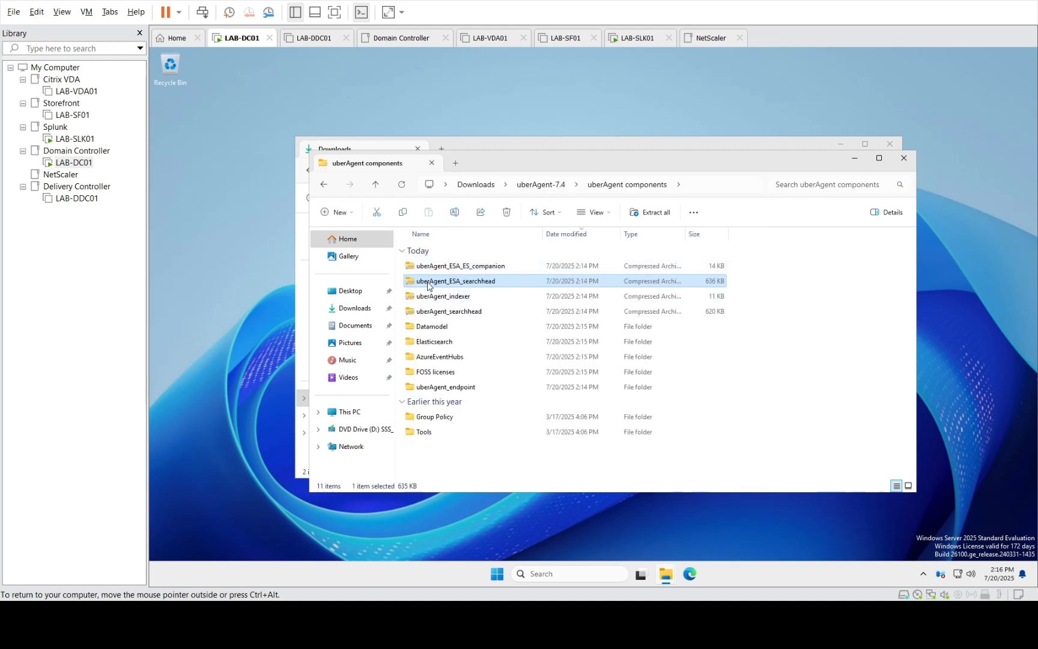
# Select the four uberAgent app archives, copy them, and go to LAB-SLK01
pyautogui.click(455, 269)
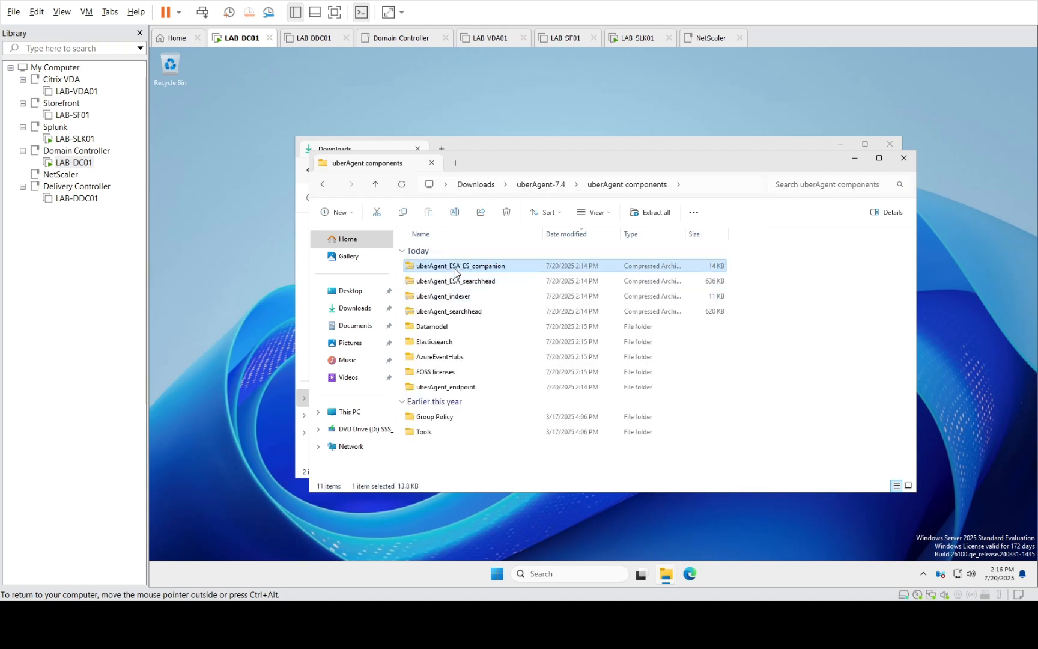
pyautogui.keyDown('ctrl'); pyautogui.click(466, 296); pyautogui.keyUp('ctrl')
pyautogui.keyDown('ctrl'); pyautogui.click(463, 310); pyautogui.keyUp('ctrl')
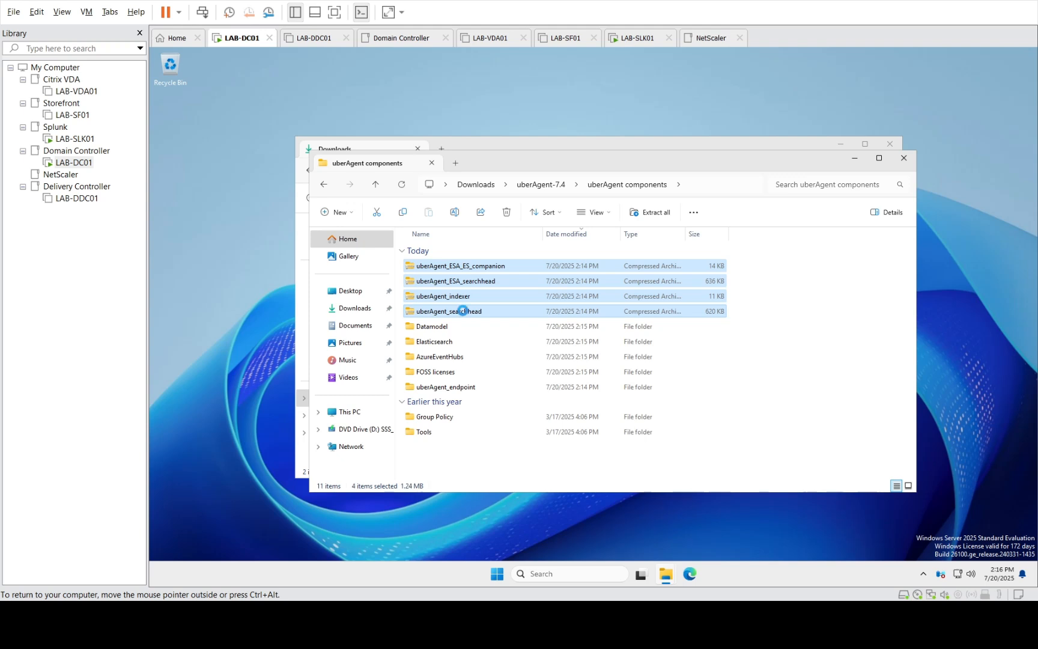
pyautogui.rightClick(462, 310)
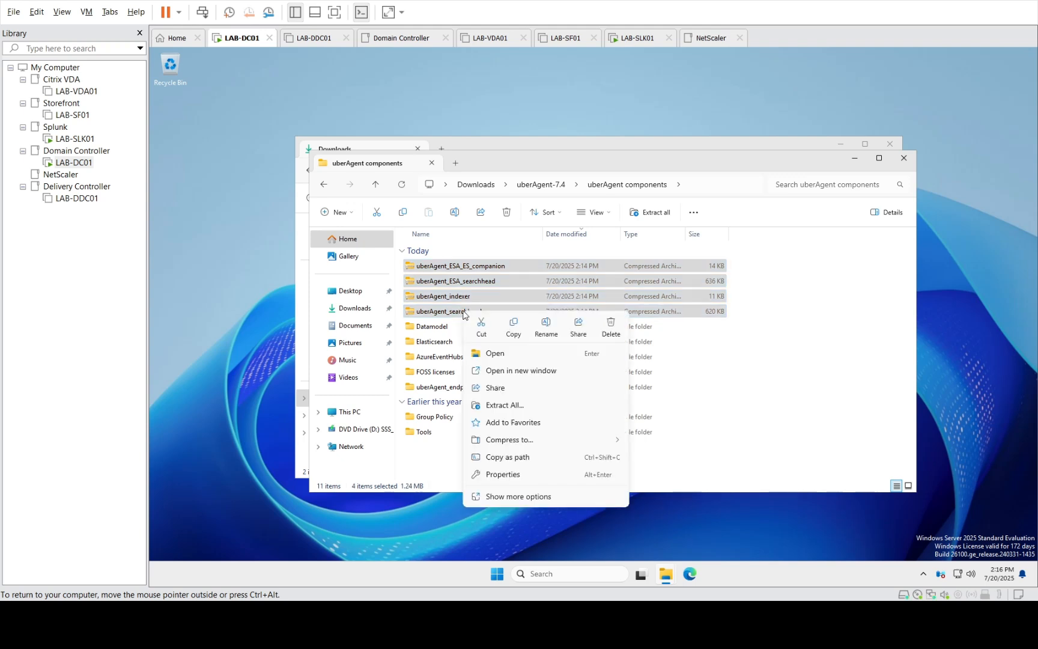
pyautogui.click(508, 333)
pyautogui.click(95, 140)
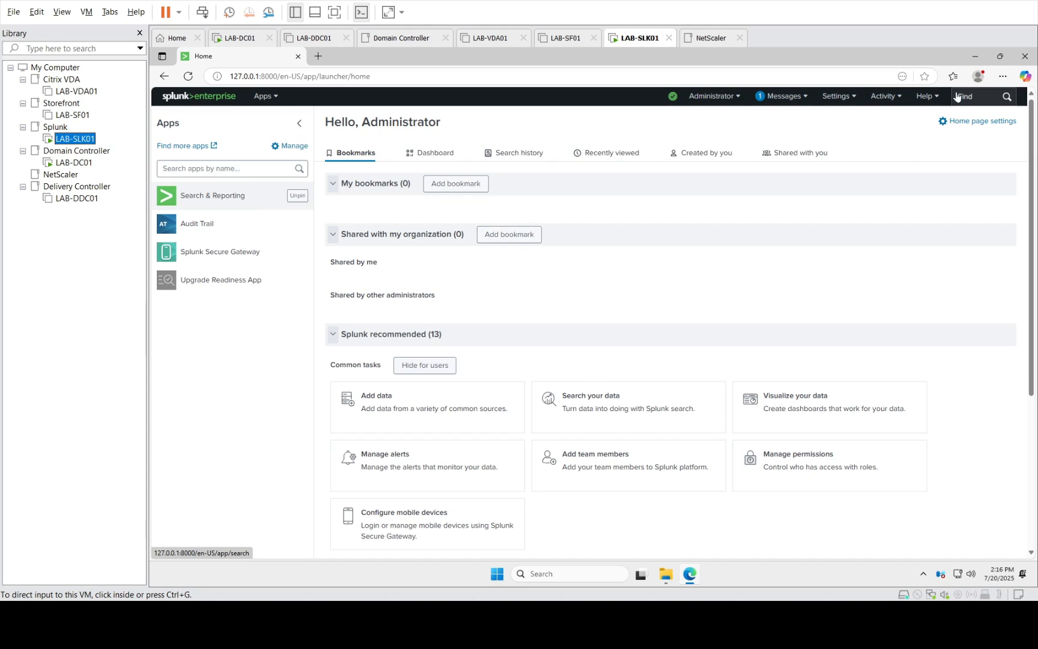
# Minimise Edge and open Local Disk (C:) on LAB-SLK01
pyautogui.click(974, 56)
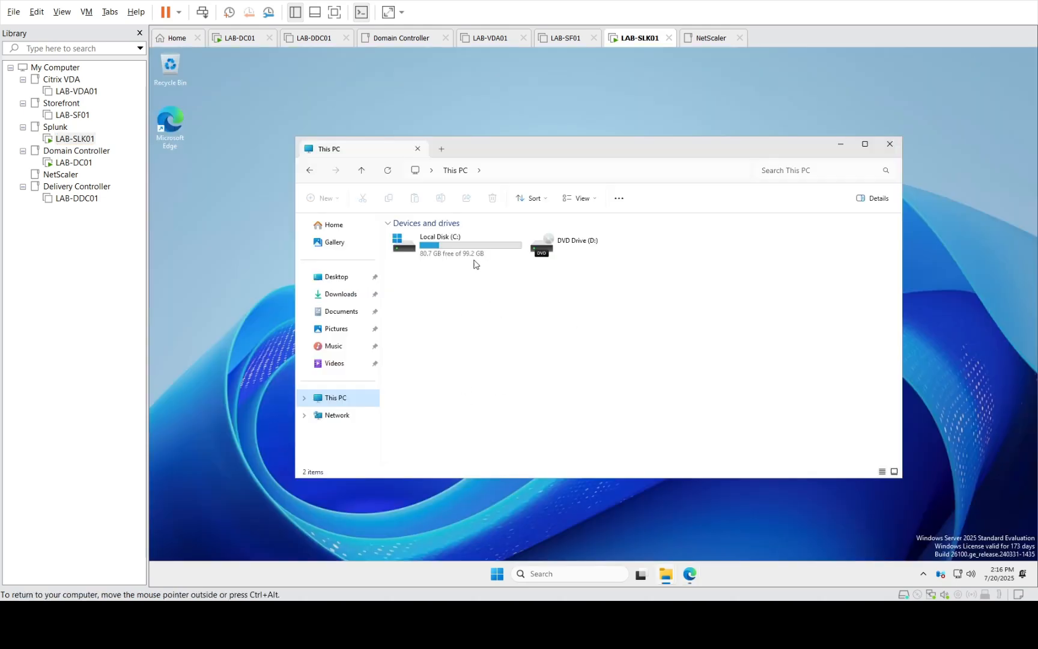
pyautogui.click(456, 237)
pyautogui.doubleClick(455, 236)
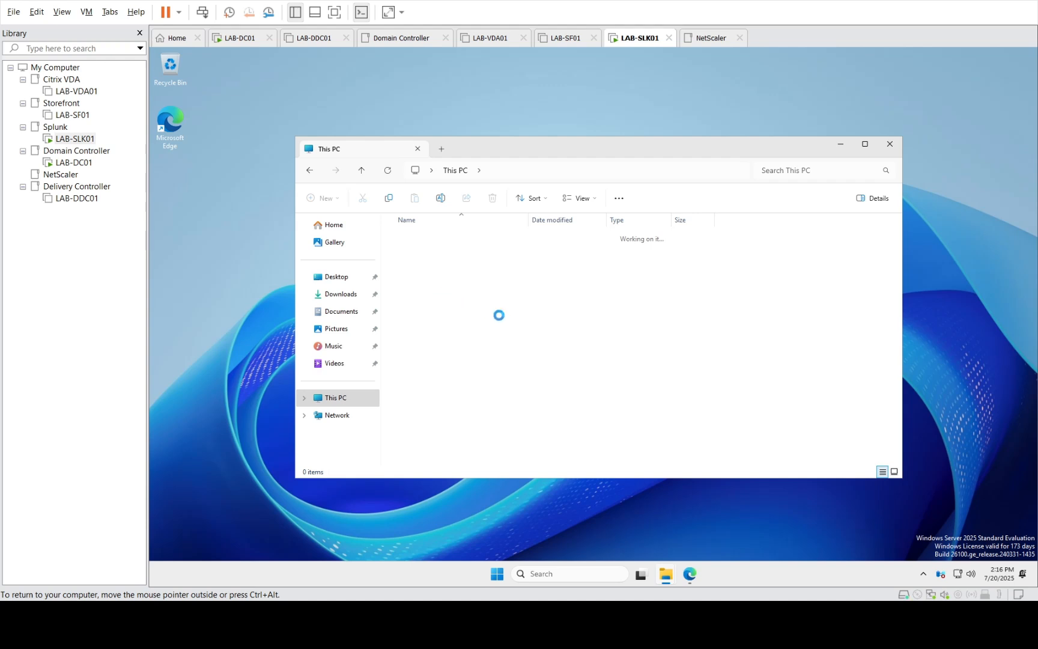
pyautogui.rightClick(443, 357)
pyautogui.click(508, 439)
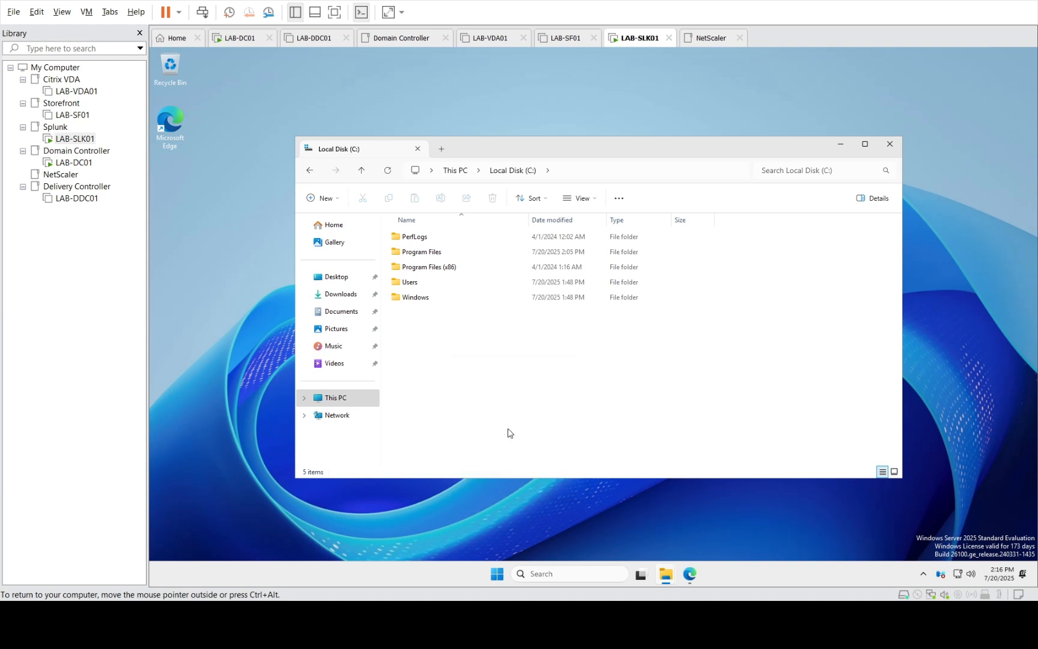
pyautogui.rightClick(484, 367)
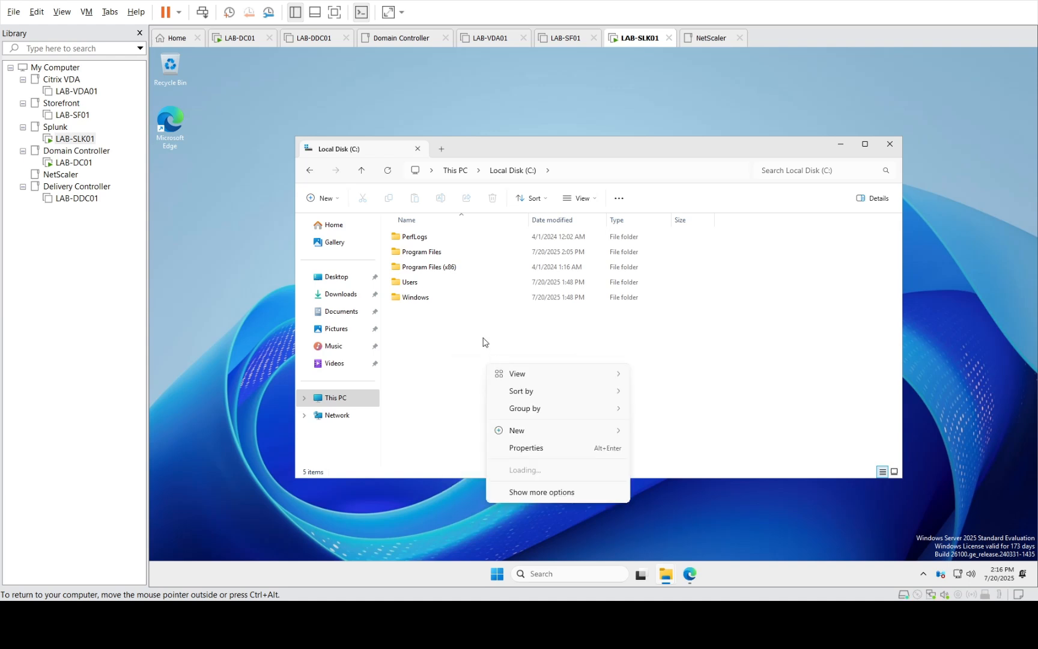
pyautogui.click(499, 447)
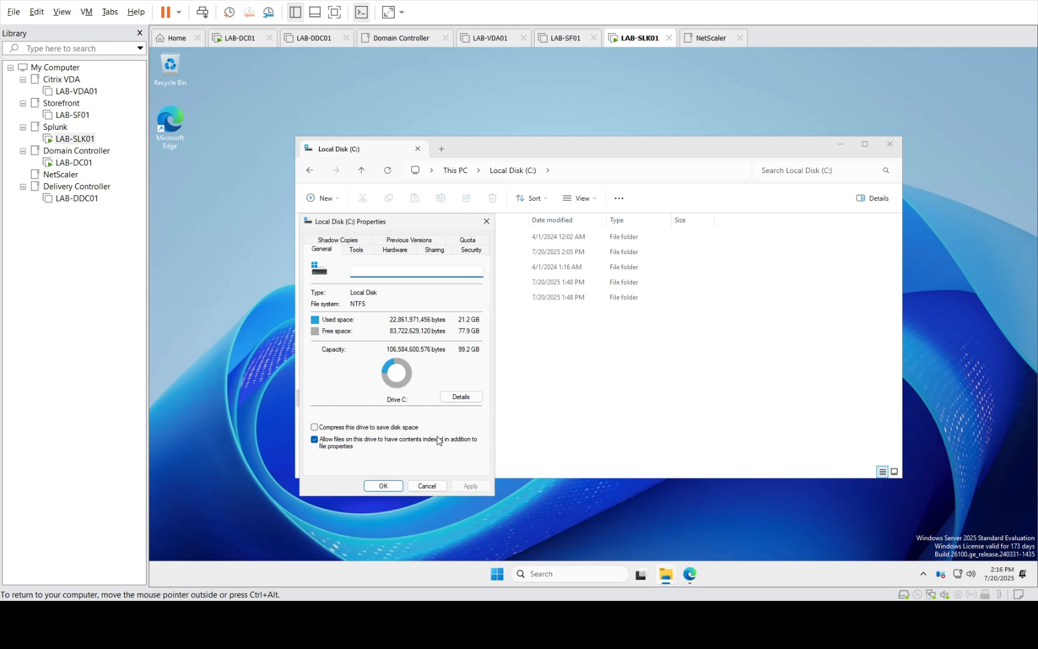
pyautogui.click(426, 486)
# Create a new folder named temp at the root of C:
pyautogui.rightClick(496, 363)
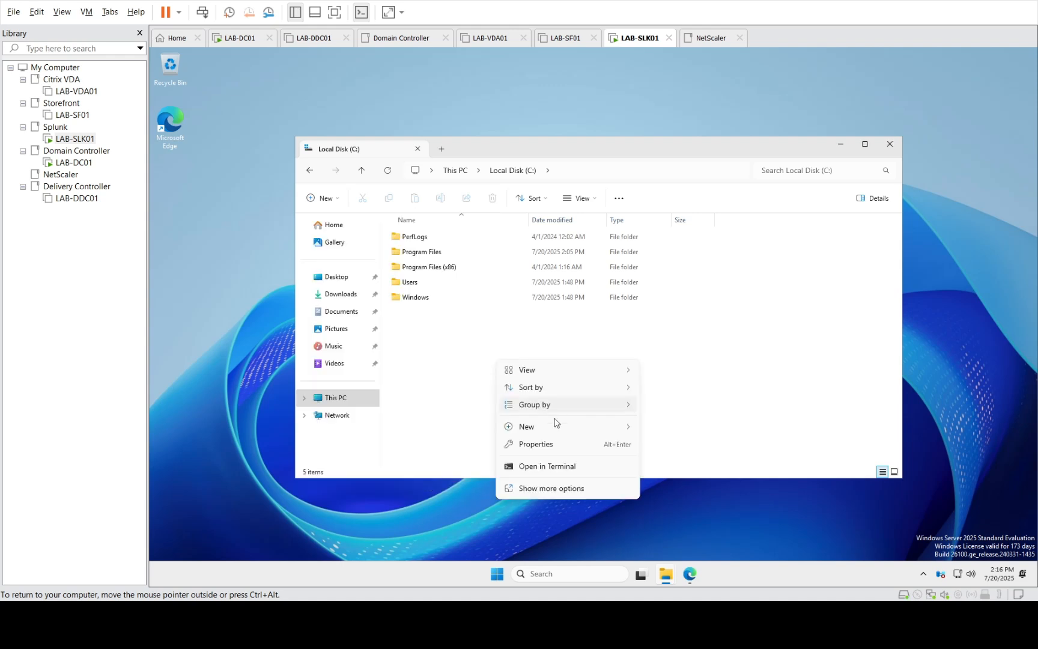
pyautogui.moveTo(556, 428)
pyautogui.click(653, 430)
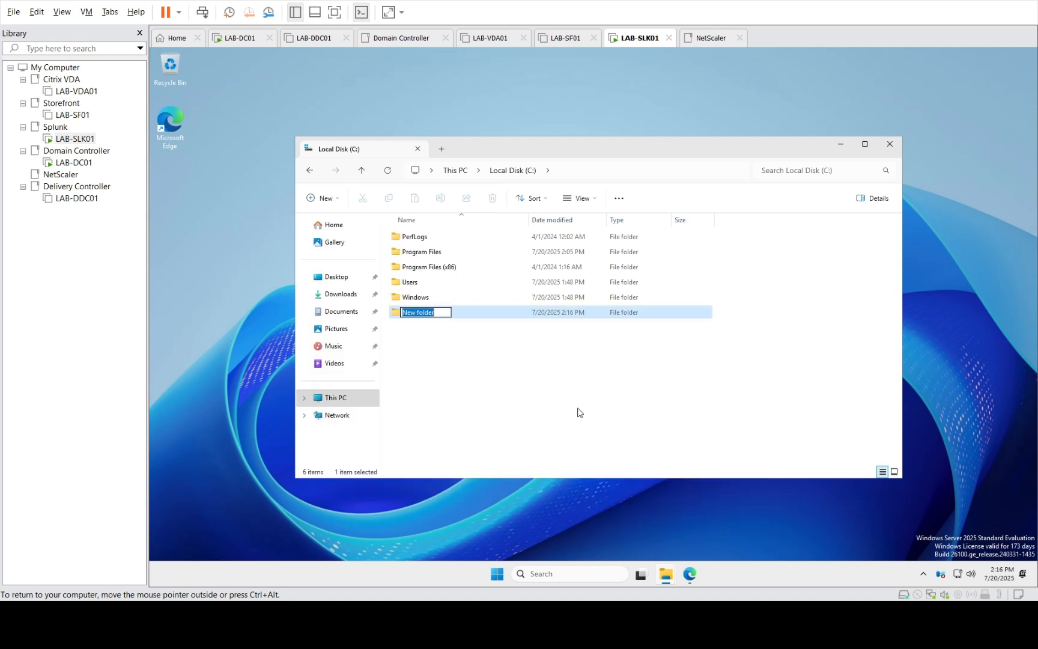
pyautogui.write('temp')
pyautogui.press('Return')
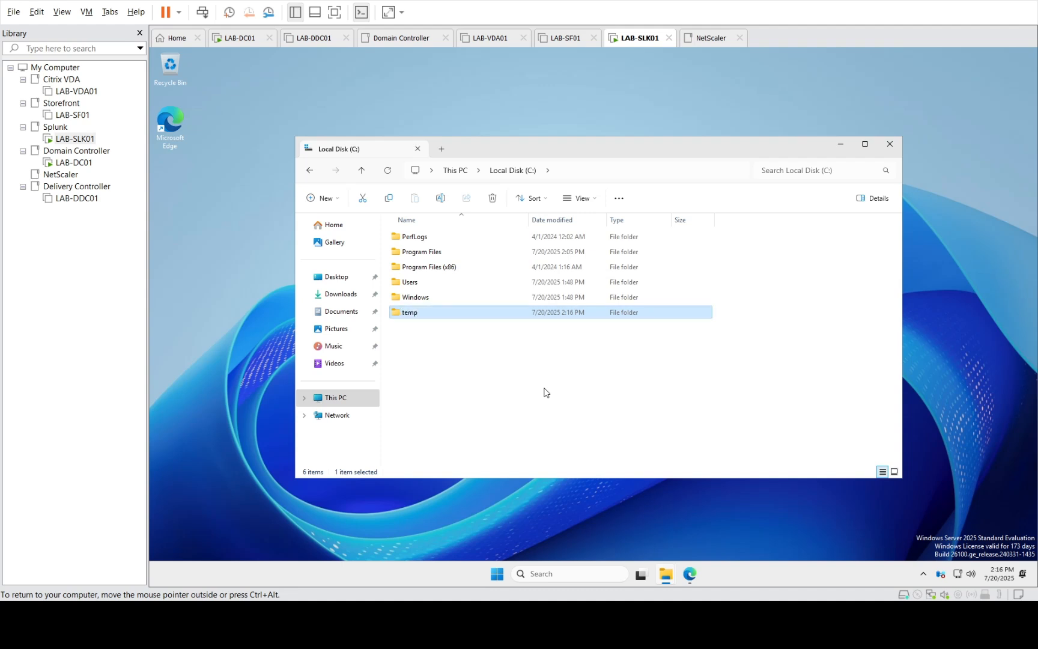
# Open the new temp folder and check its context menu for a Paste option
pyautogui.press('Return')
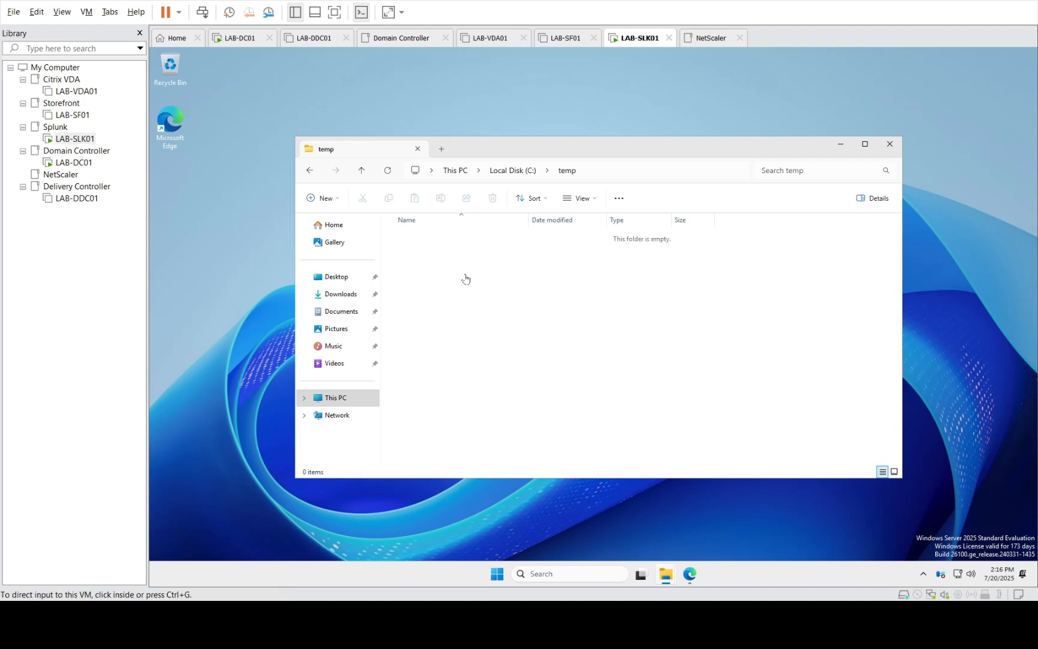
pyautogui.click(466, 276)
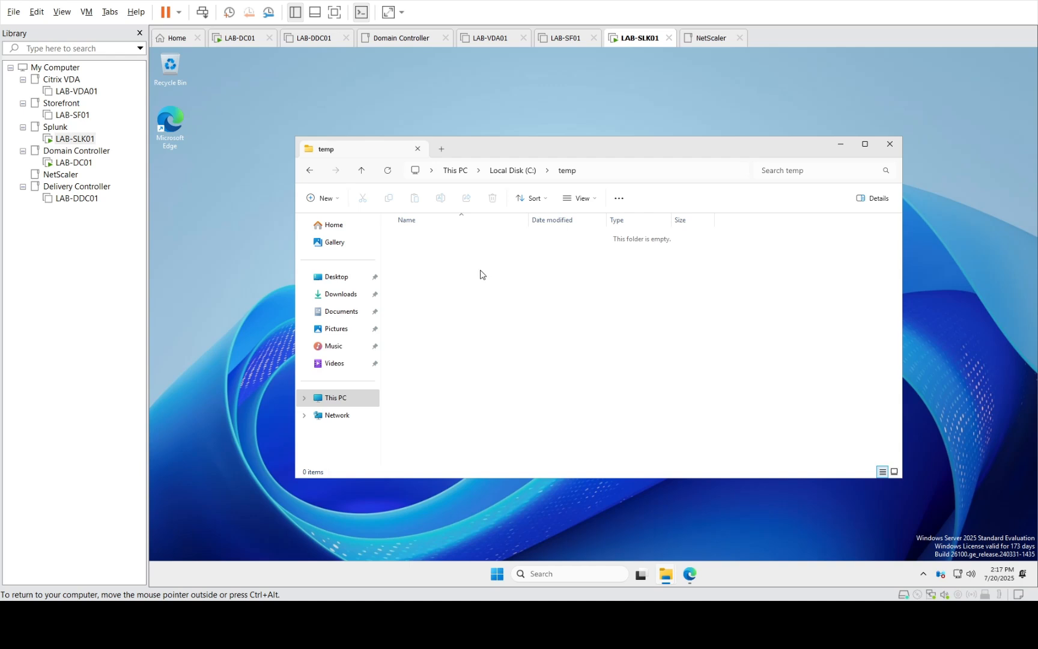
pyautogui.rightClick(481, 274)
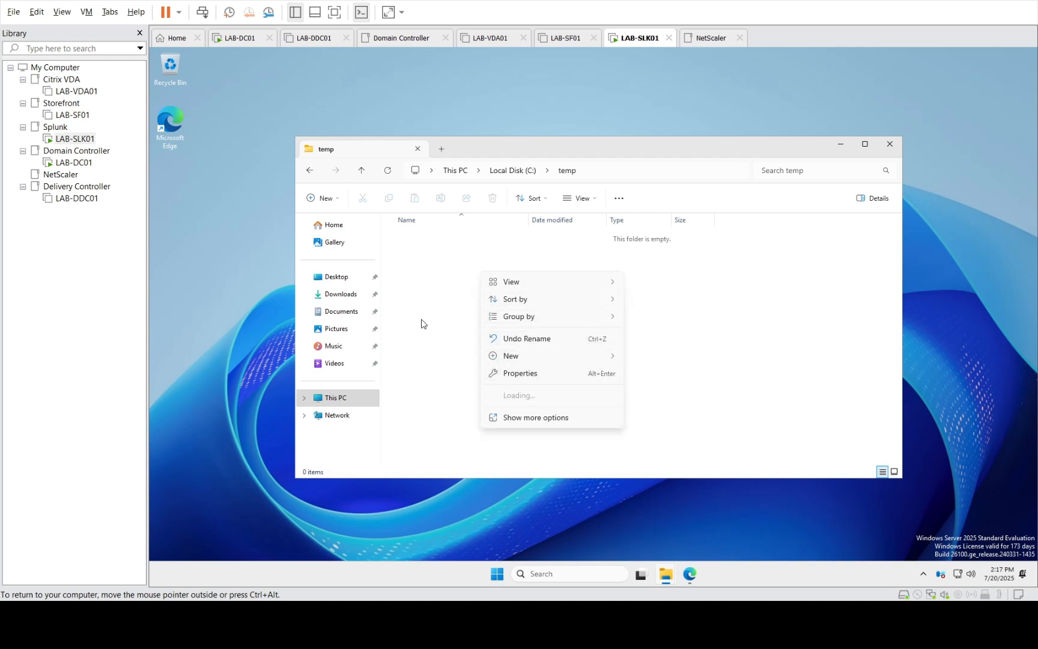
pyautogui.click(443, 292)
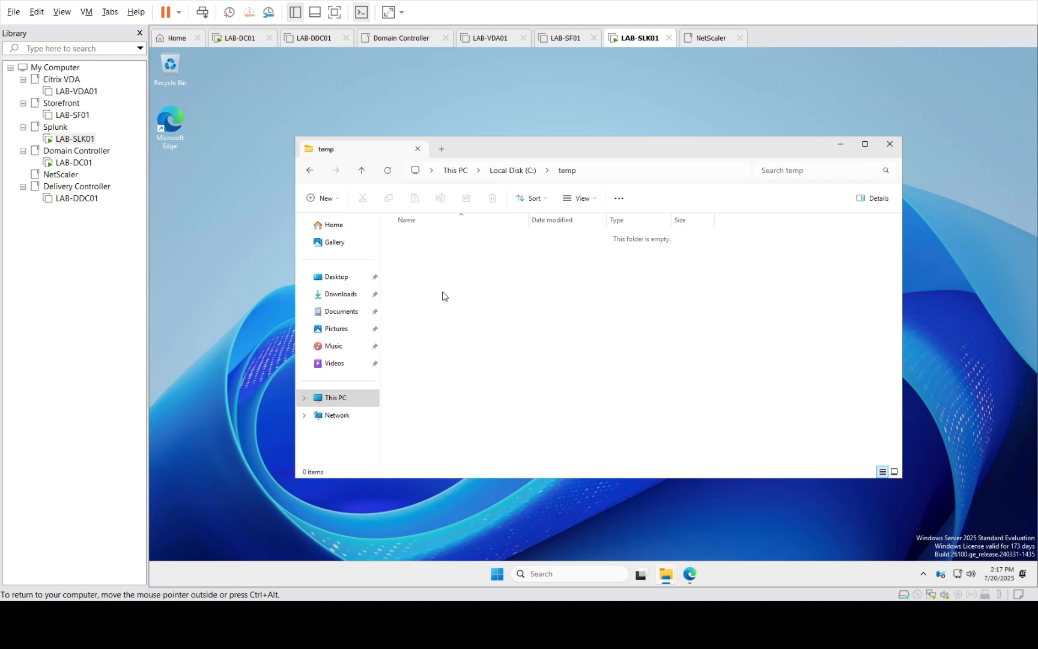
pyautogui.rightClick(443, 295)
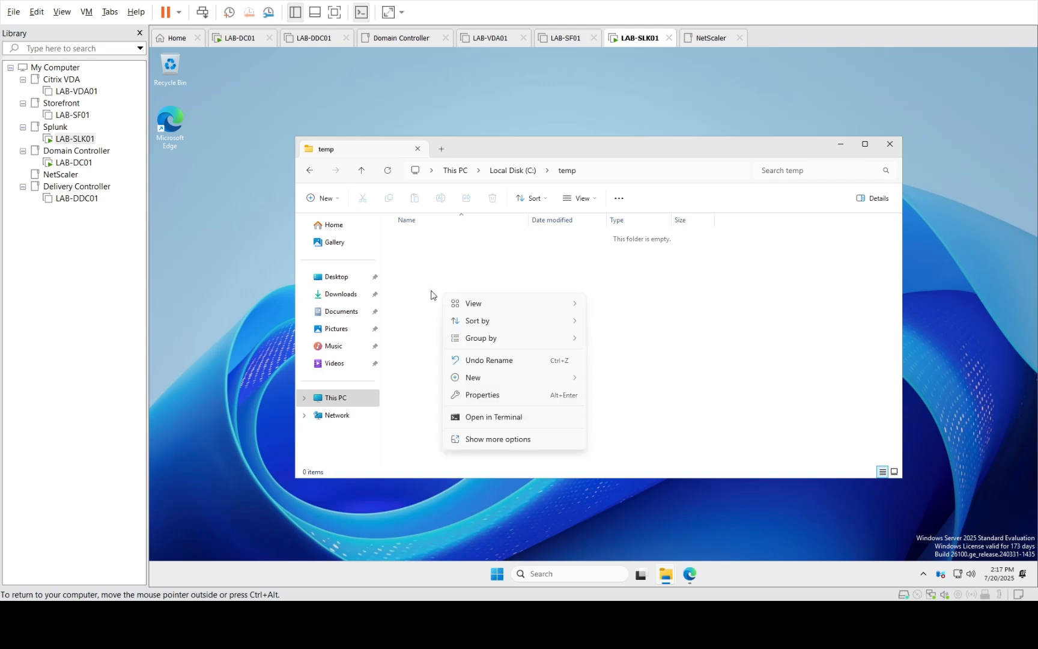
pyautogui.click(430, 292)
# Re-copy the archives on LAB-DC01, retry pasting into LAB-SLK01's temp, then return to LAB-DC01
pyautogui.click(74, 164)
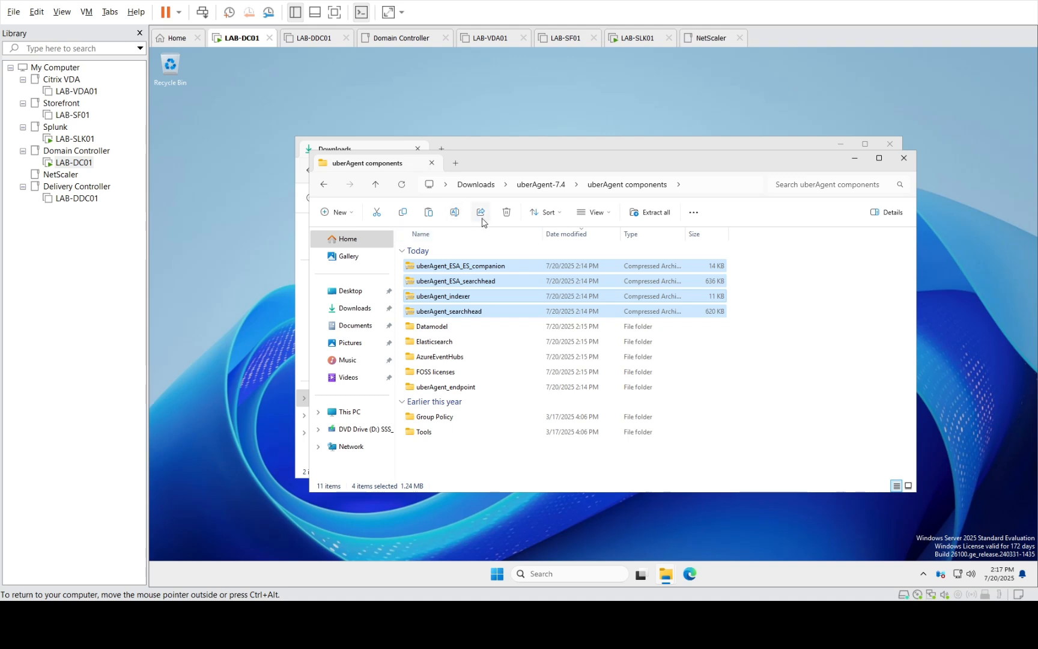
pyautogui.click(402, 214)
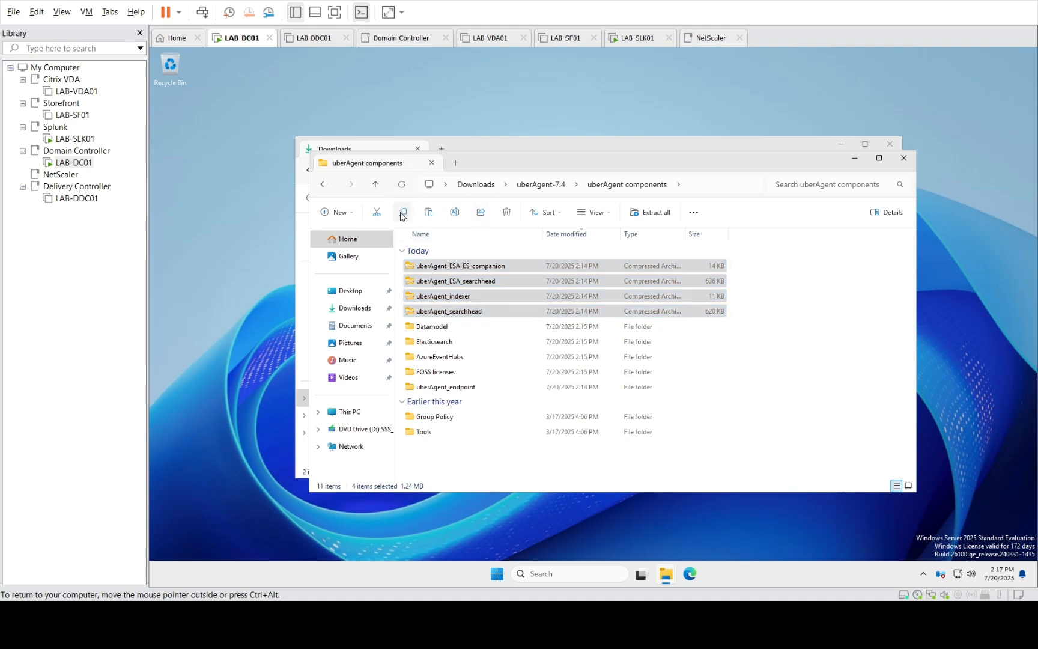
pyautogui.click(74, 139)
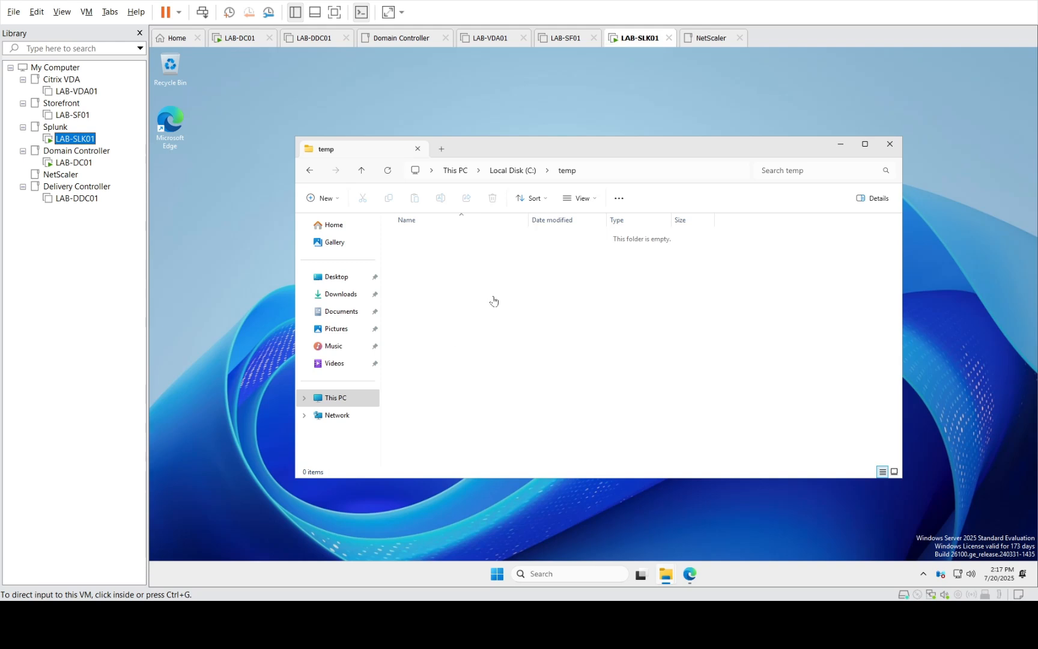
pyautogui.click(494, 301)
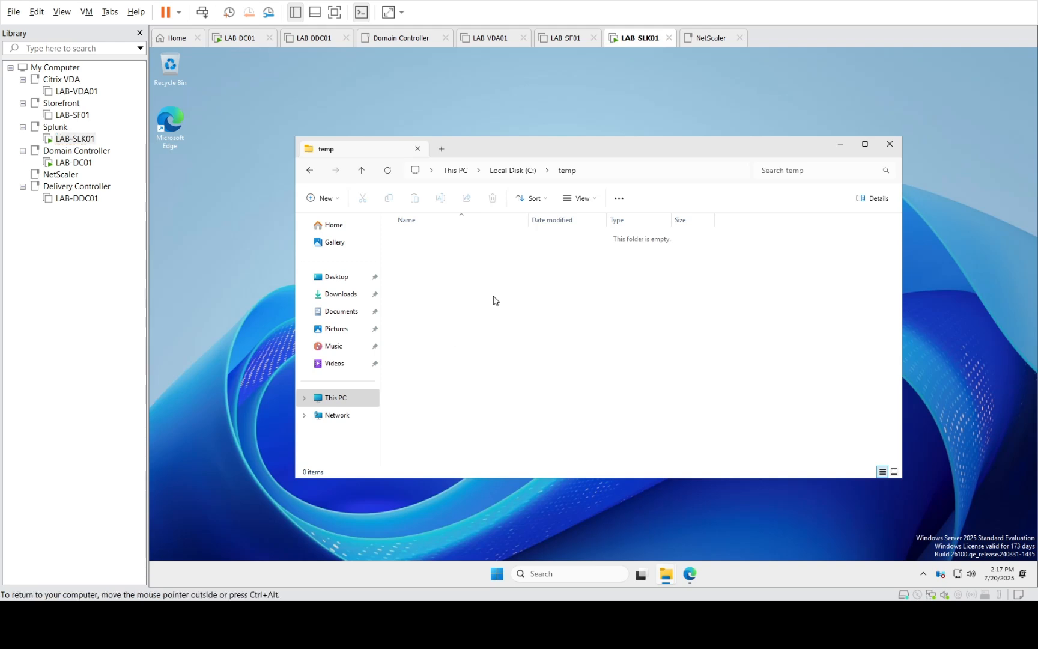
pyautogui.rightClick(458, 277)
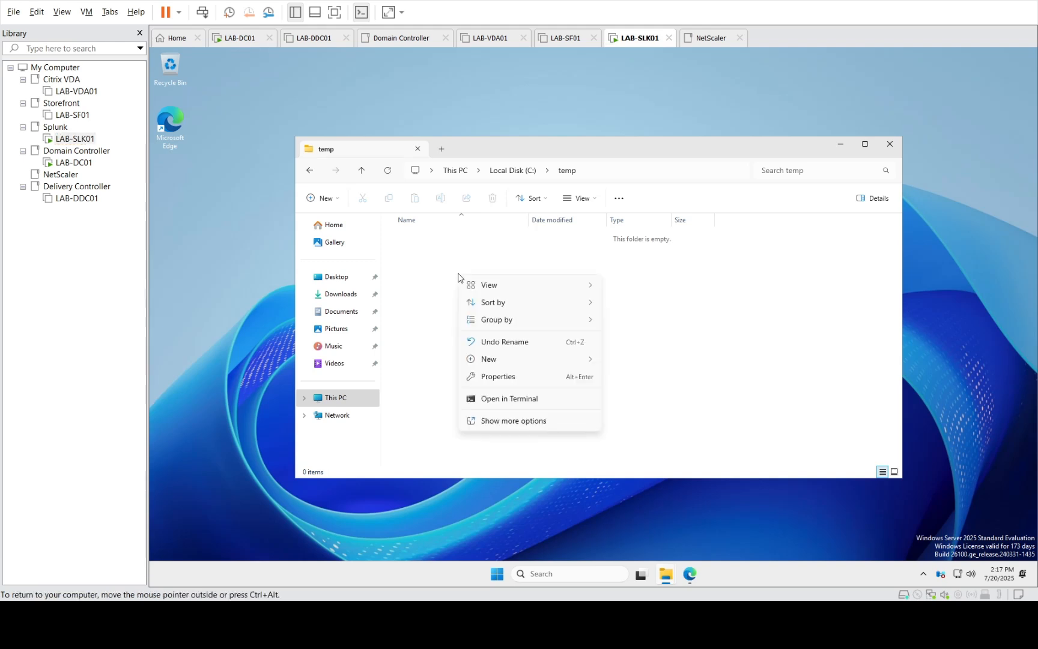
pyautogui.click(441, 262)
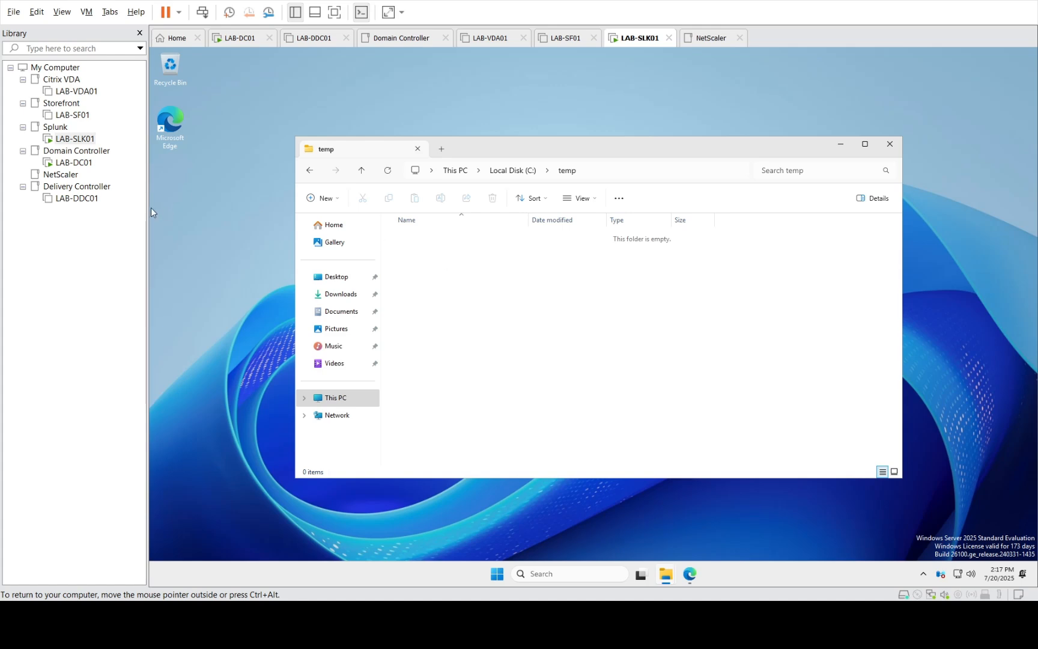
pyautogui.click(74, 162)
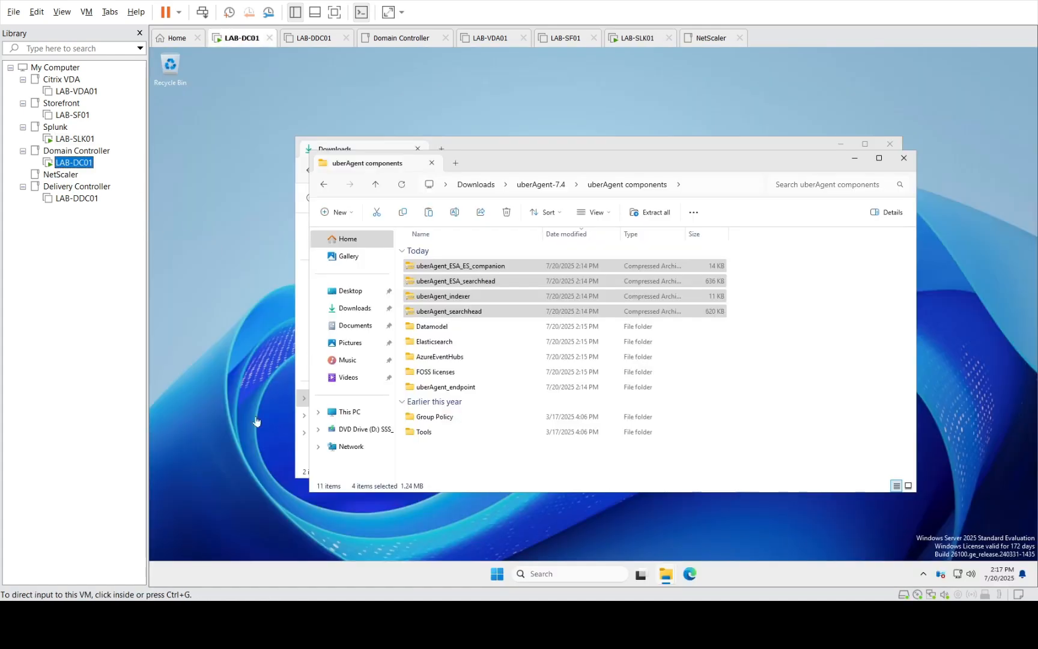
pyautogui.click(502, 575)
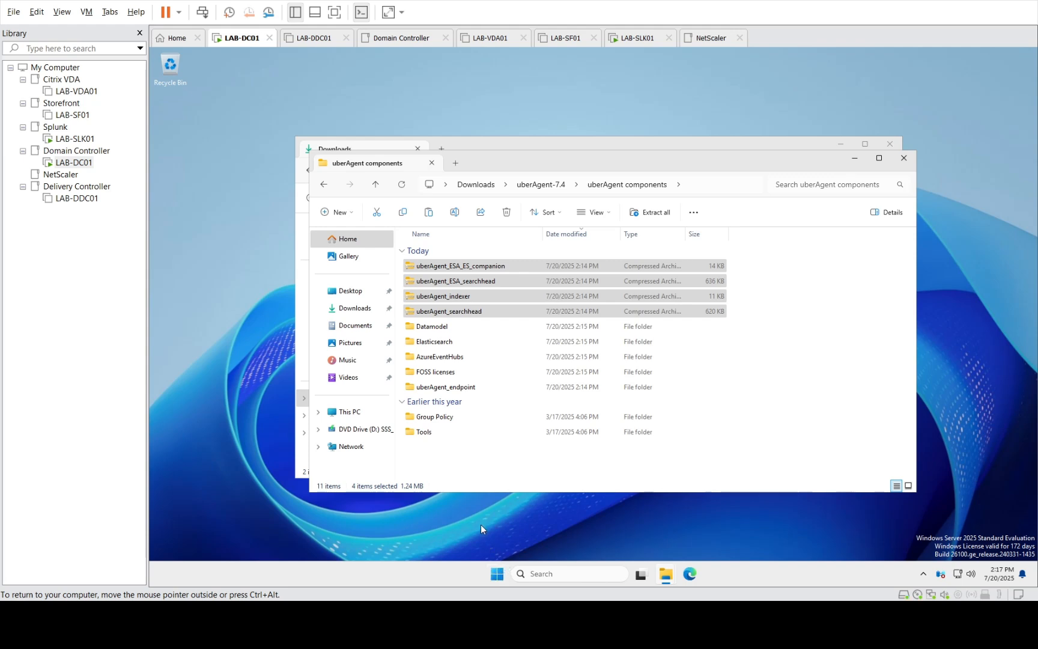
pyautogui.rightClick(498, 576)
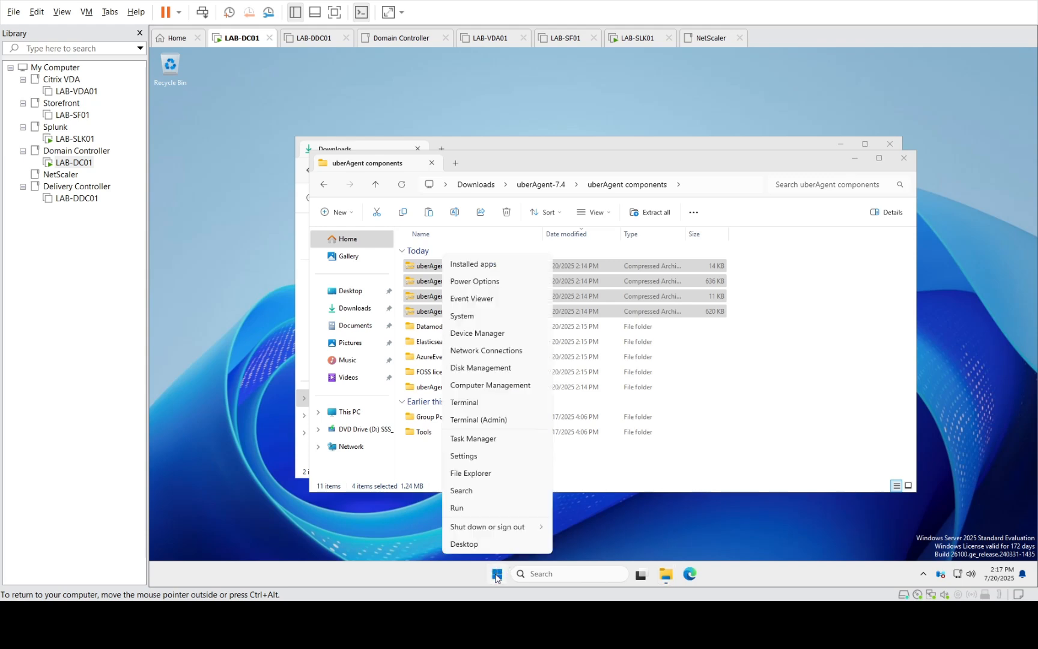
pyautogui.click(466, 508)
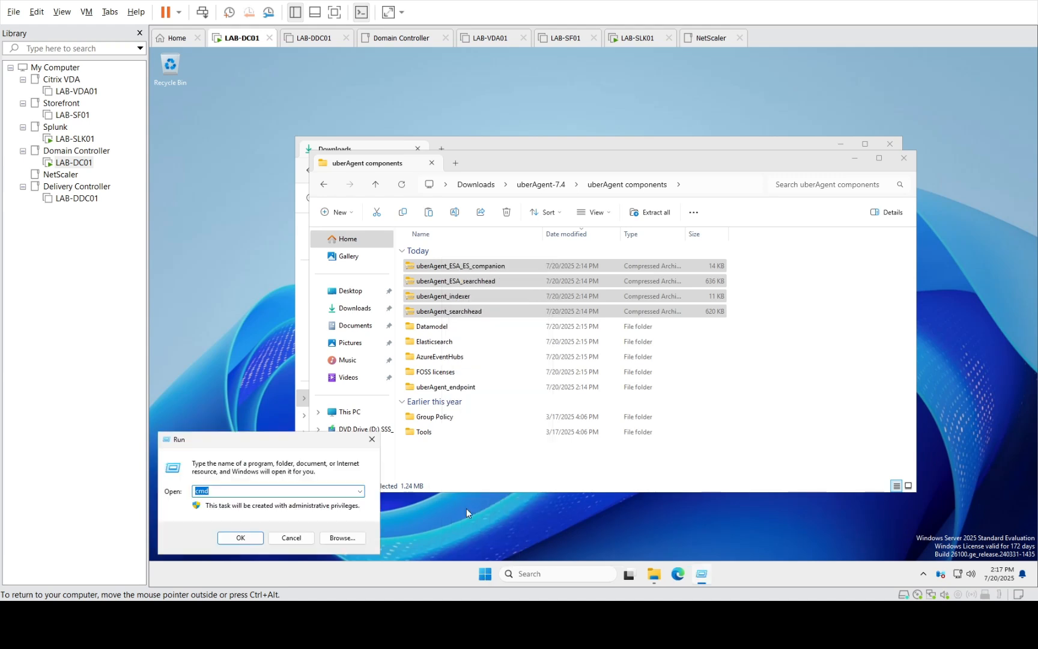
pyautogui.press('Return')
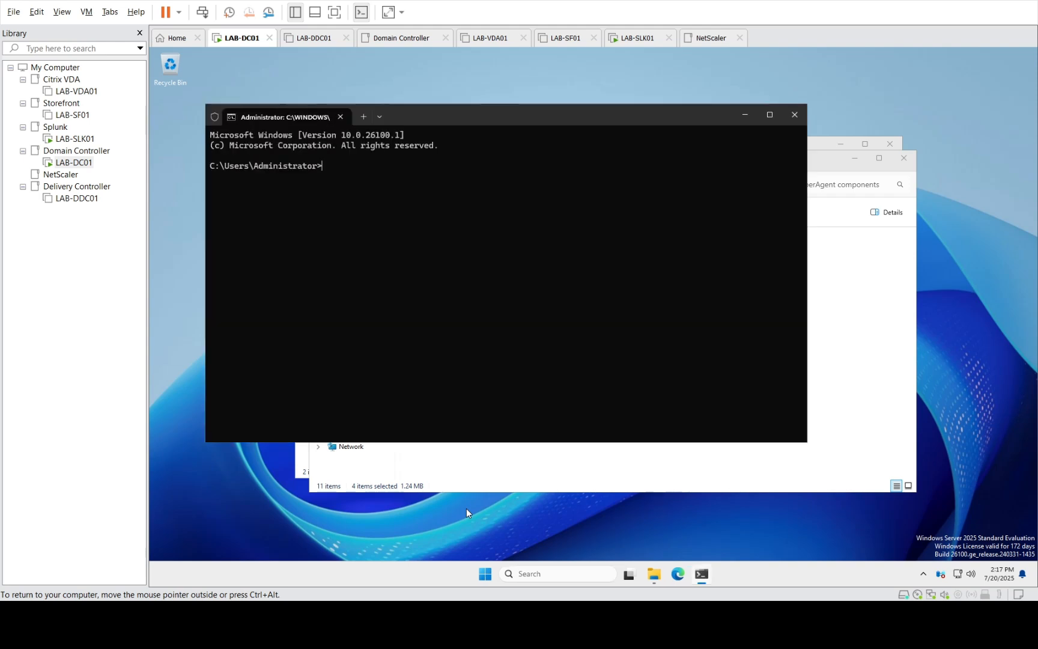
pyautogui.write('ipconifg')
pyautogui.press('Return')
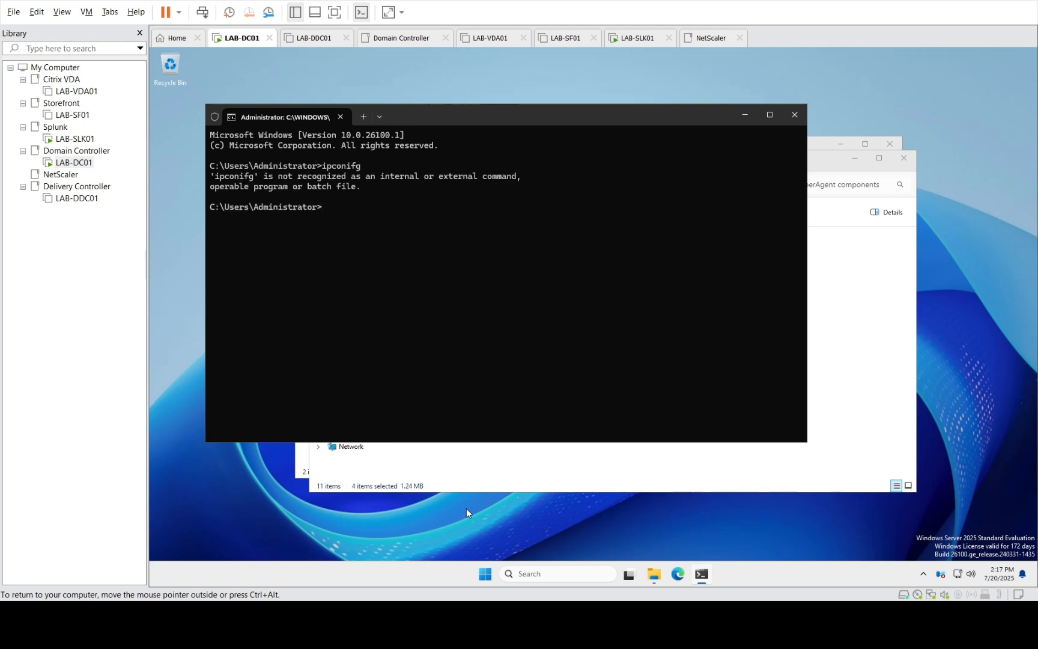
pyautogui.write('ipconfig')
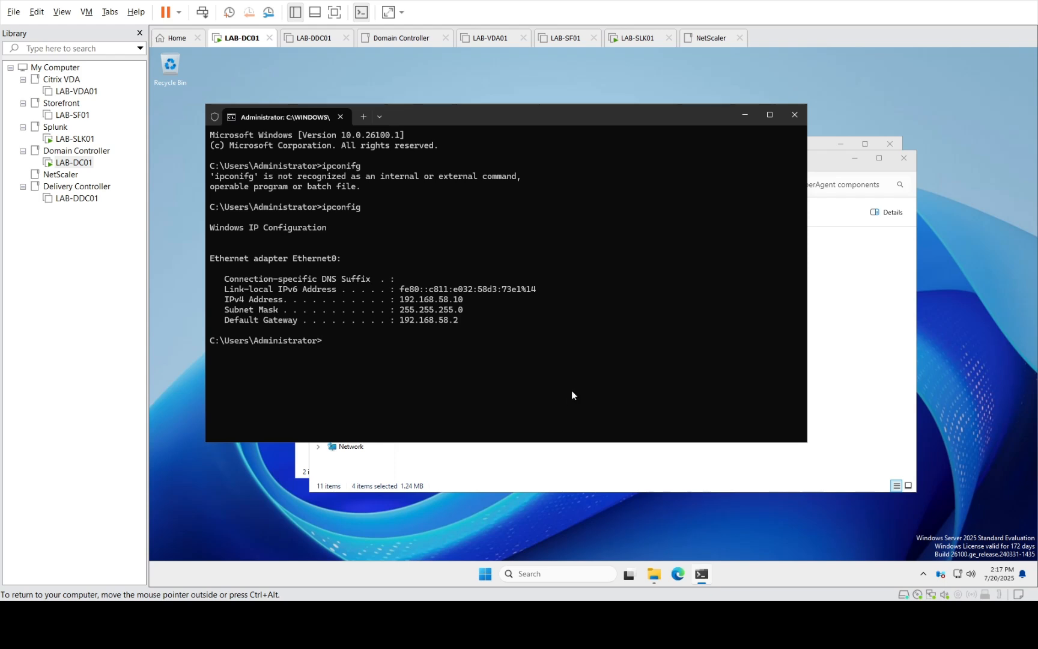
pyautogui.click(790, 117)
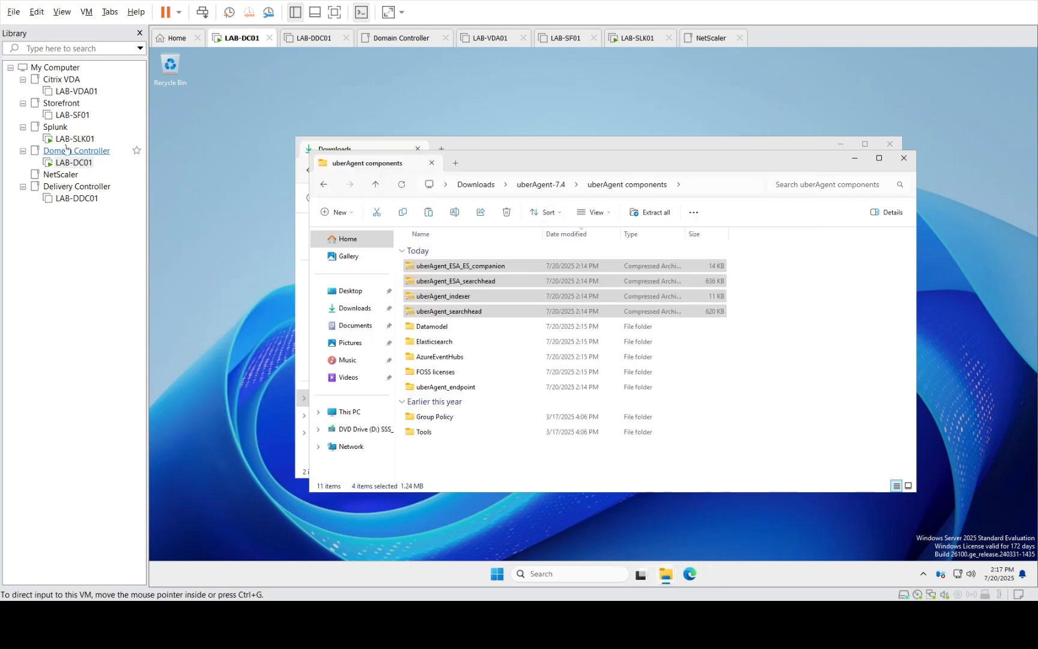
# Copy the four uberAgent archives and create a temp folder on LAB-DC01's C: drive
pyautogui.rightClick(466, 297)
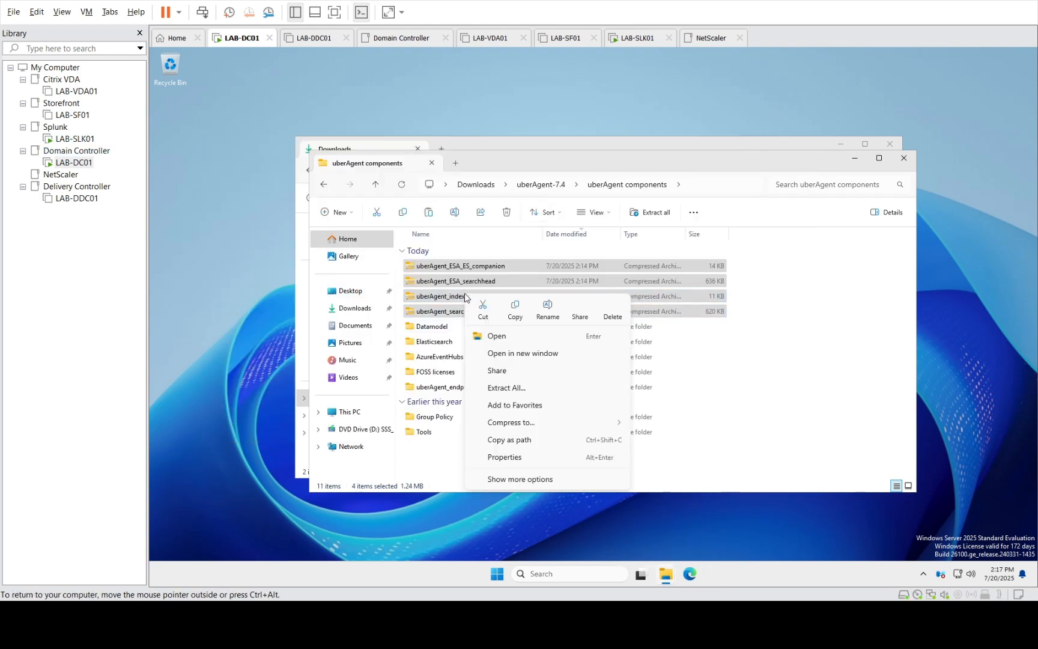
pyautogui.click(509, 312)
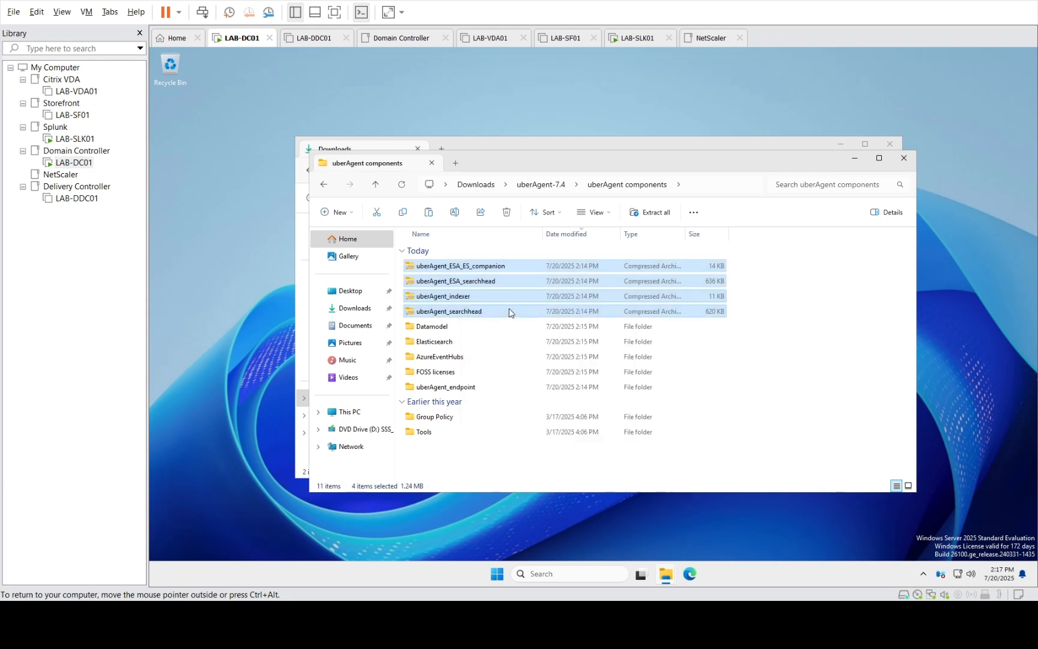
pyautogui.click(337, 412)
pyautogui.doubleClick(477, 260)
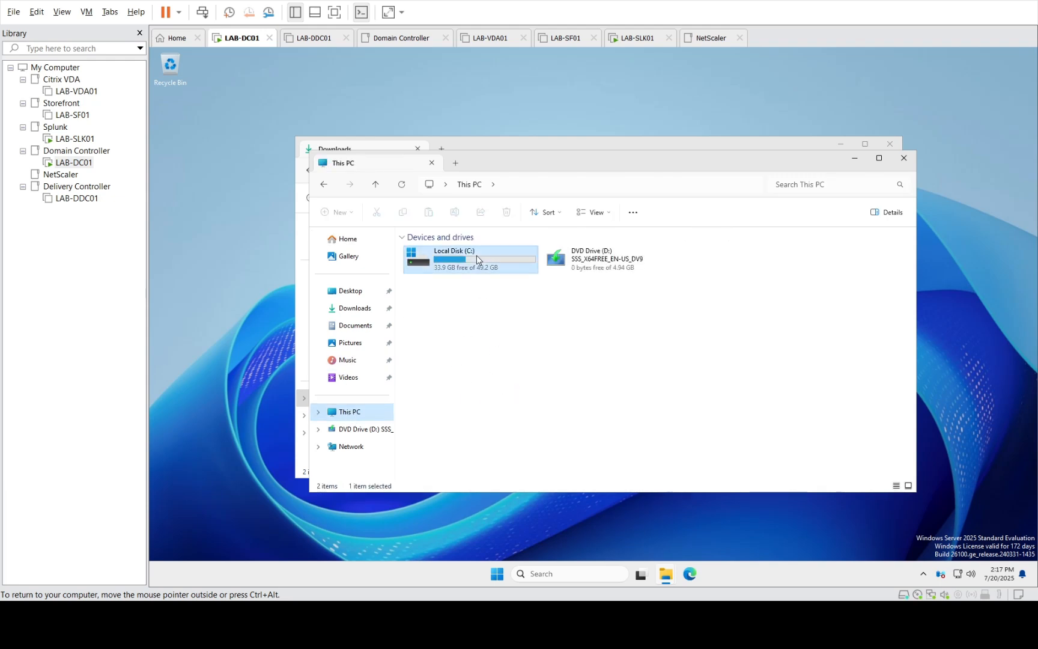
pyautogui.rightClick(459, 349)
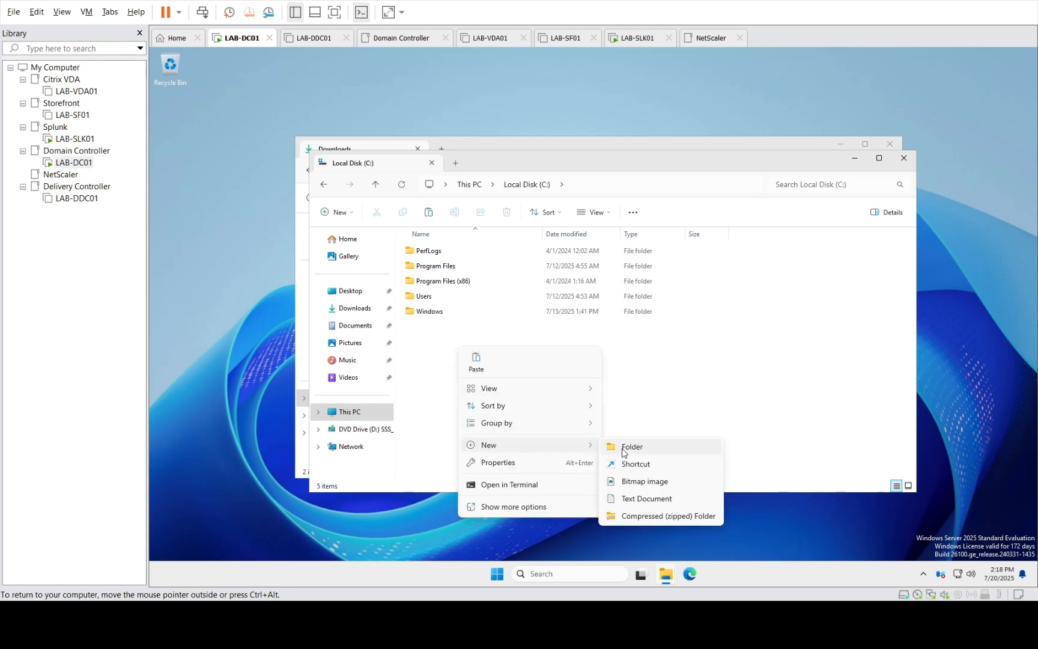
pyautogui.click(625, 451)
pyautogui.write('temp')
pyautogui.press('Return')
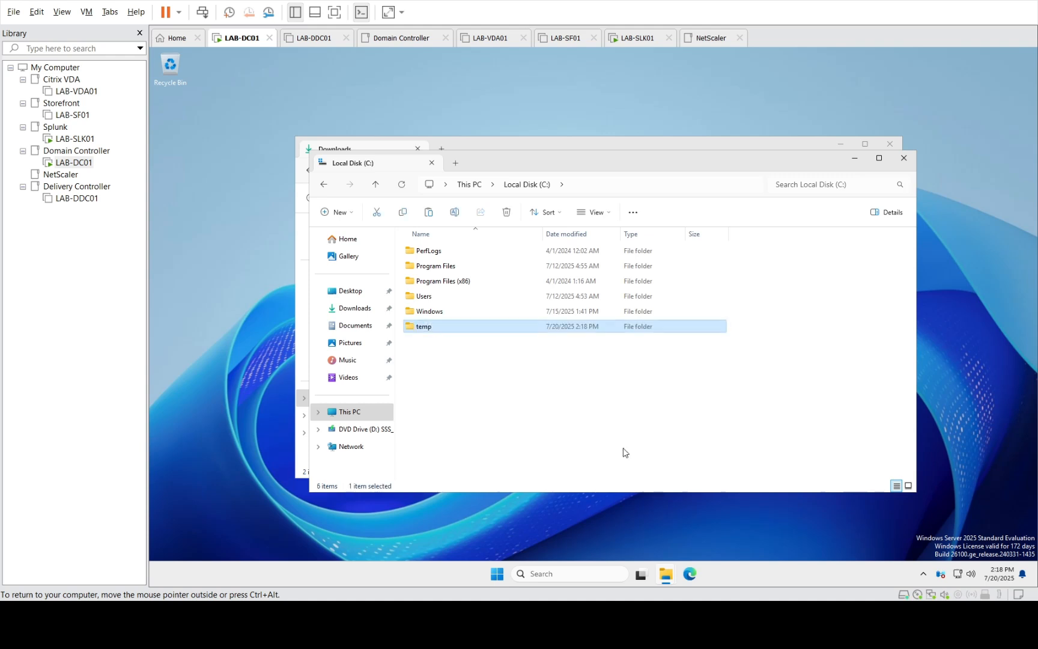
# Paste the four archives into LAB-DC01's C:\temp, then go to LAB-SLK01
pyautogui.press('Return')
pyautogui.rightClick(495, 278)
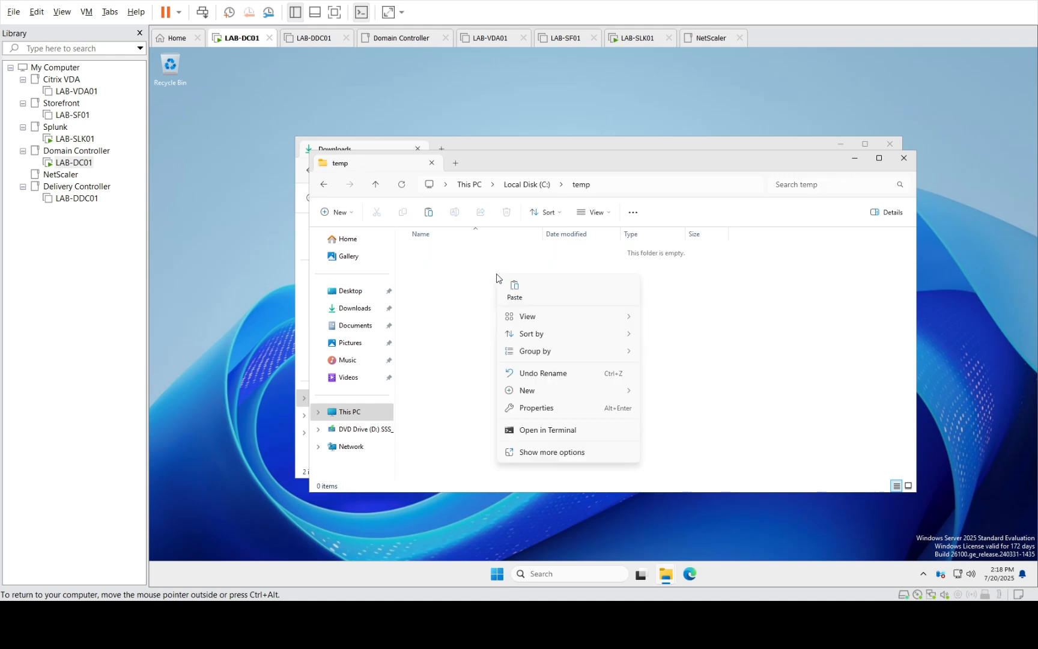
pyautogui.click(512, 288)
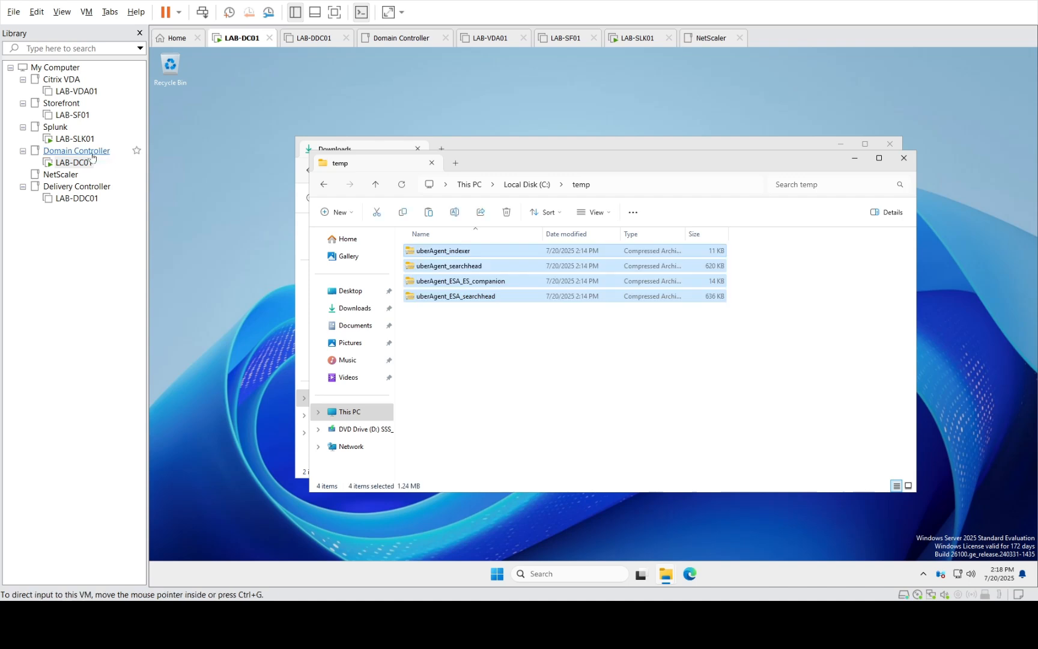
pyautogui.click(75, 139)
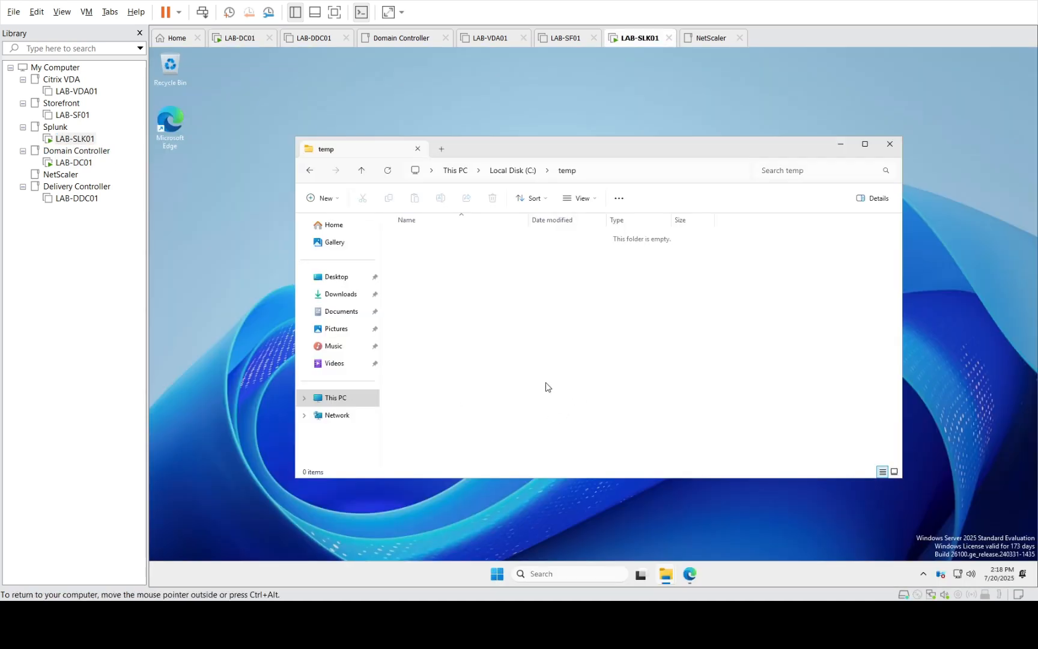
# From Run, open \\192.168.58.10\c$\temp on LAB-SLK01 and select all four uberAgent archives
pyautogui.rightClick(497, 575)
pyautogui.click(471, 509)
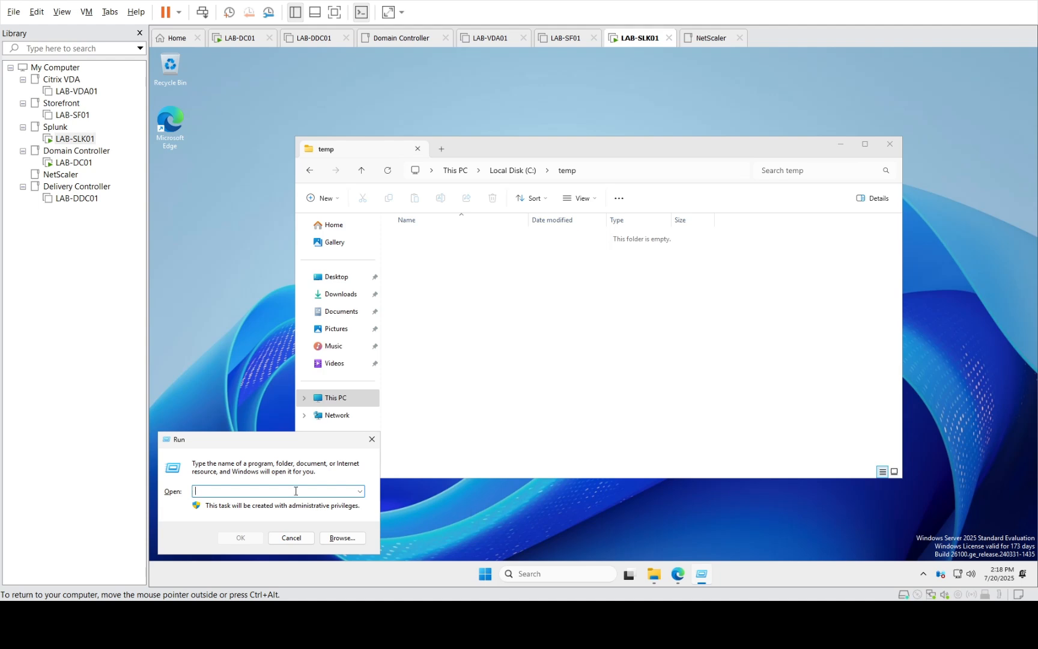
pyautogui.write('\\\\')
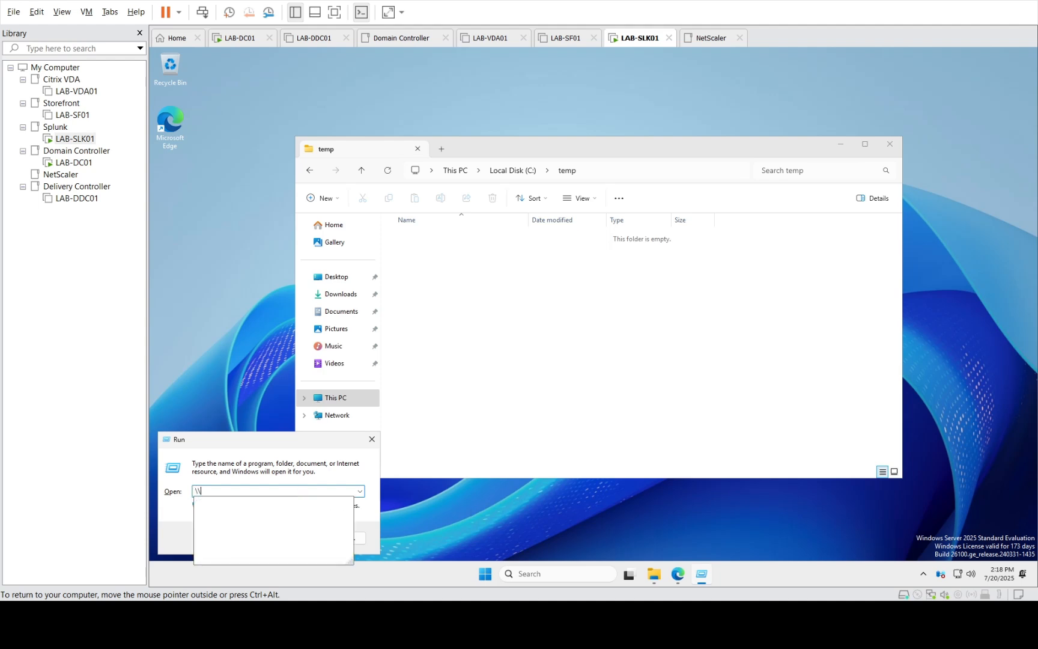
pyautogui.write('192.')
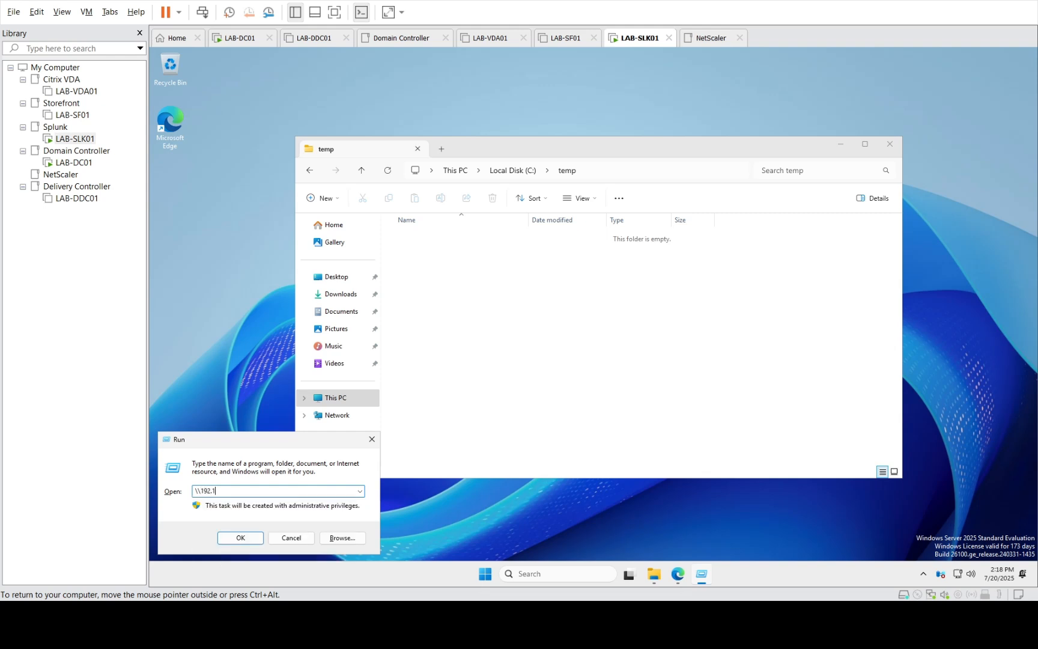
pyautogui.write('168.58.10\\')
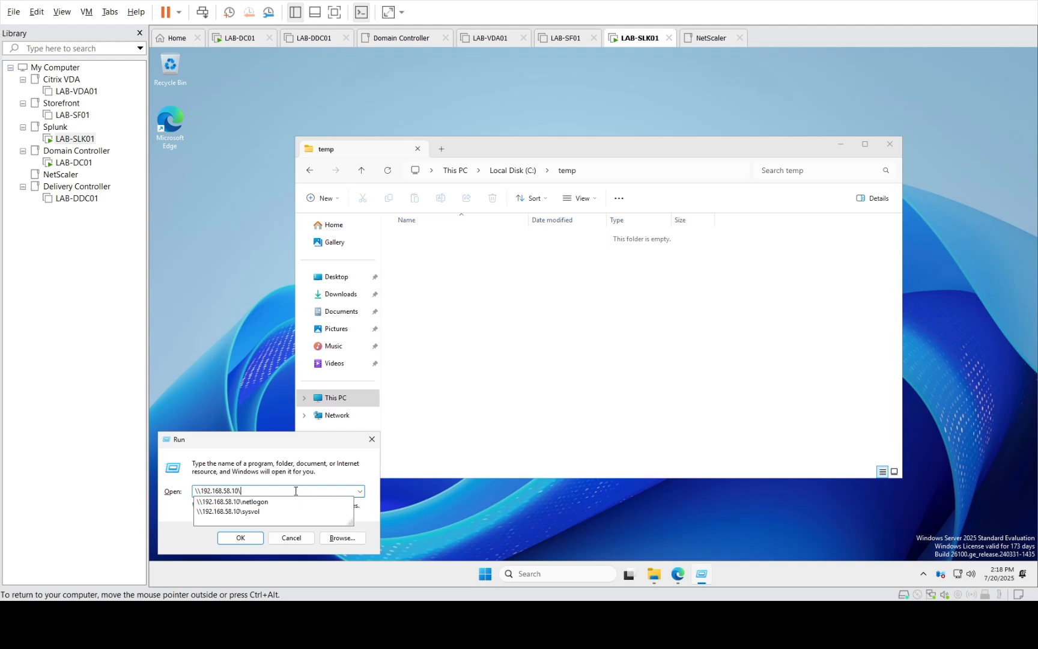
pyautogui.write('c$')
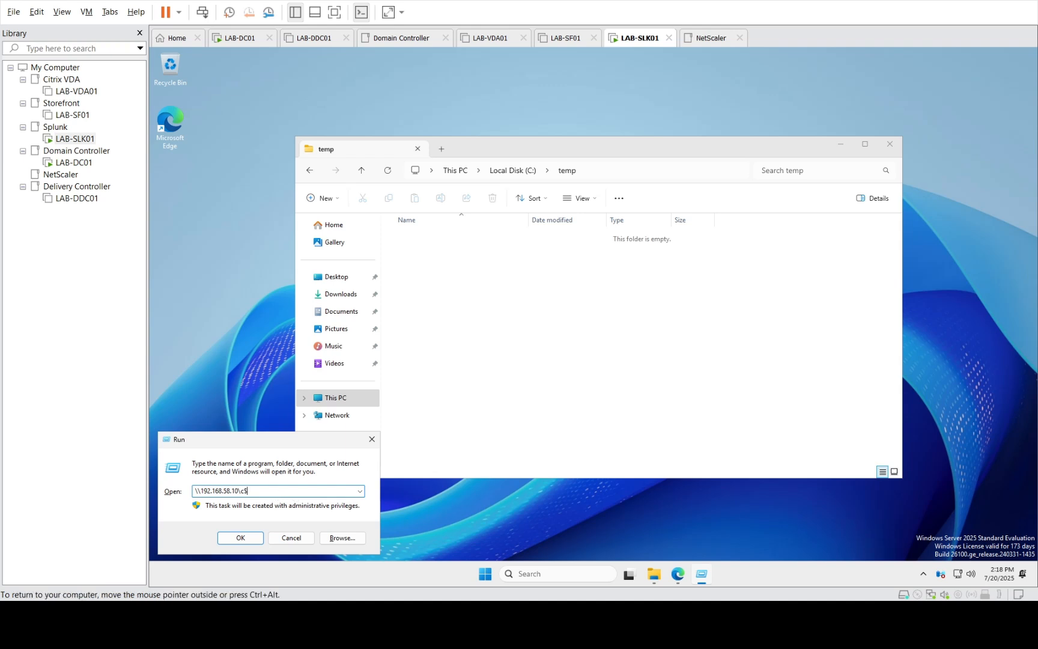
pyautogui.press('Return')
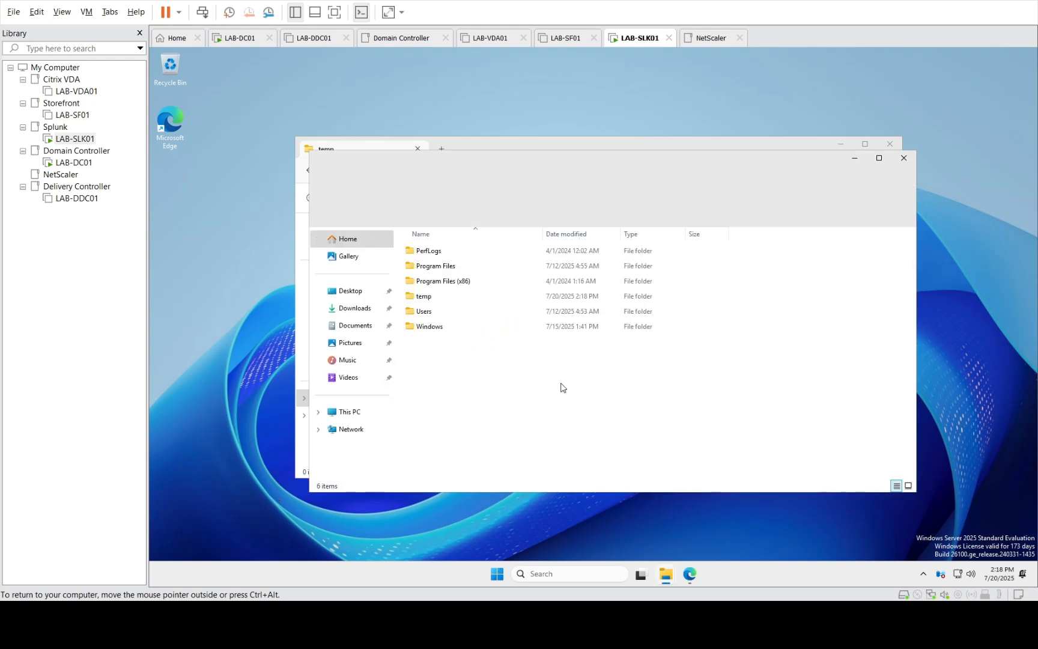
pyautogui.click(430, 301)
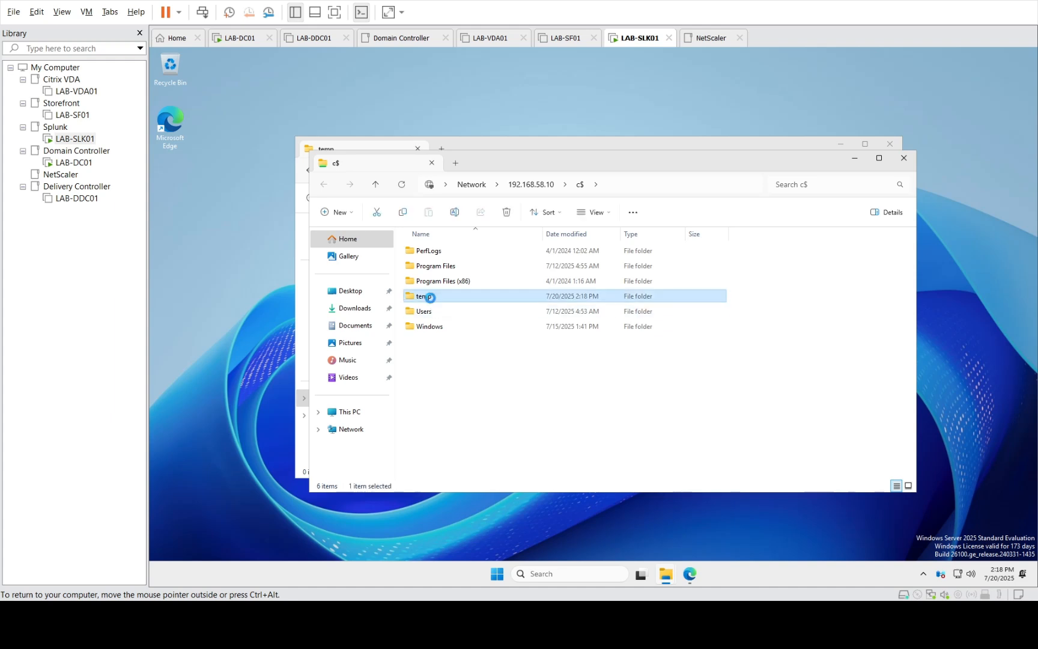
pyautogui.doubleClick(430, 297)
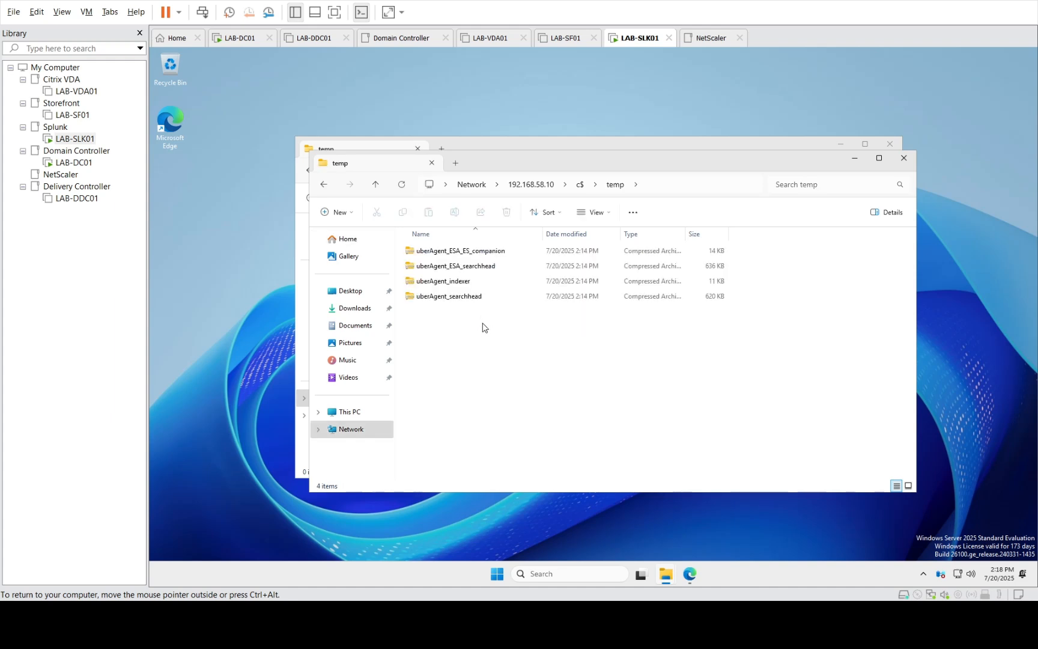
pyautogui.moveTo(482, 323); pyautogui.dragTo(440, 236)
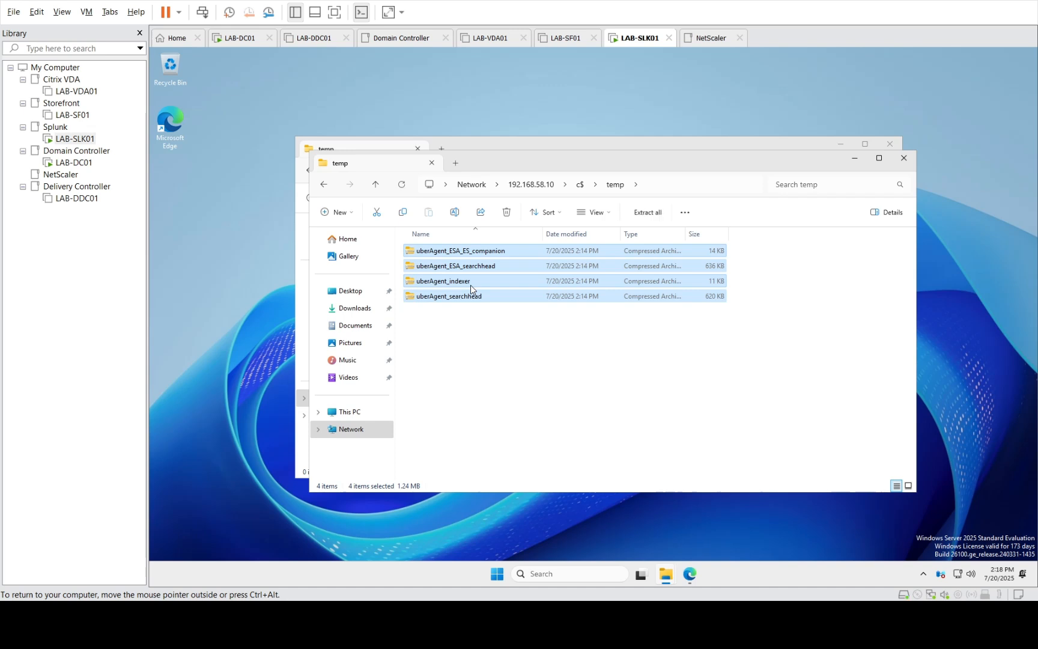
# Paste the four archives into LAB-SLK01's local C:\temp and bring the Splunk page forward
pyautogui.click(346, 413)
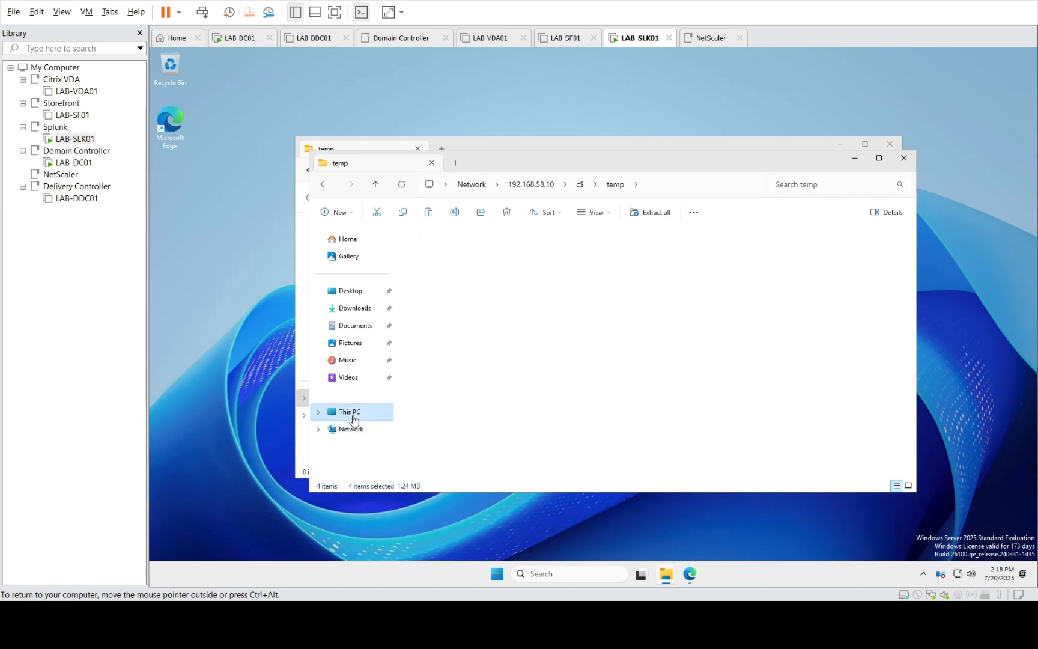
pyautogui.doubleClick(471, 252)
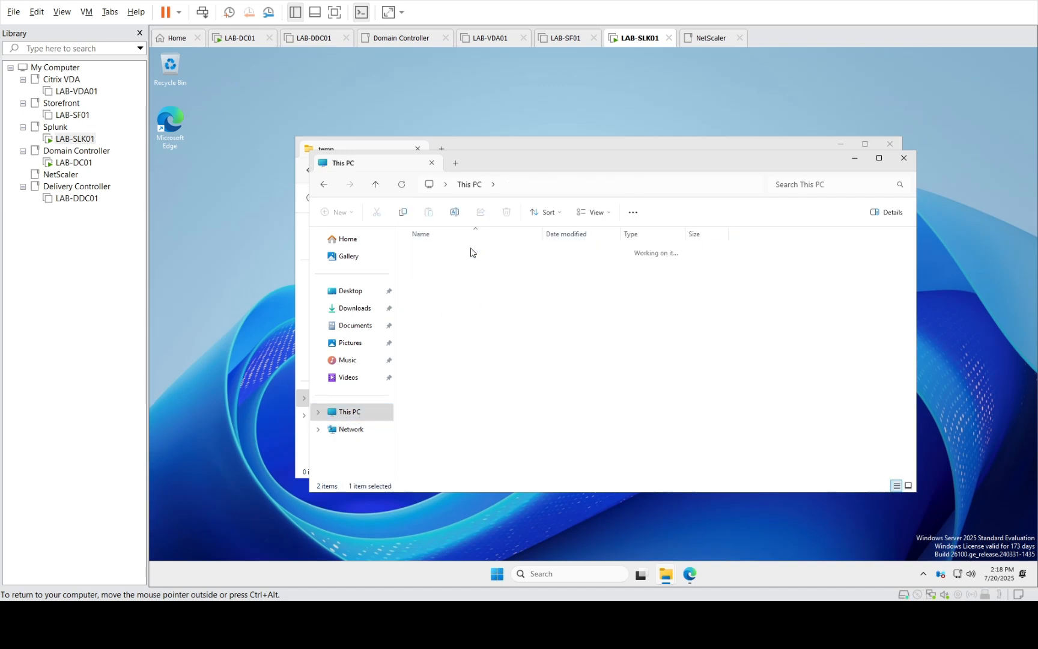
pyautogui.doubleClick(423, 296)
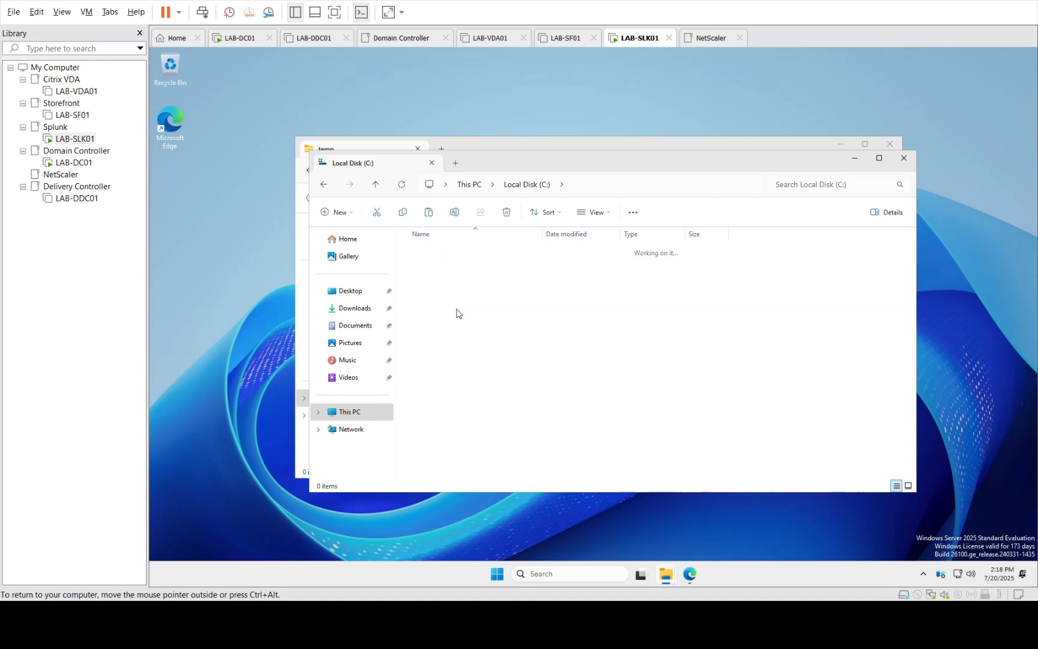
pyautogui.rightClick(507, 349)
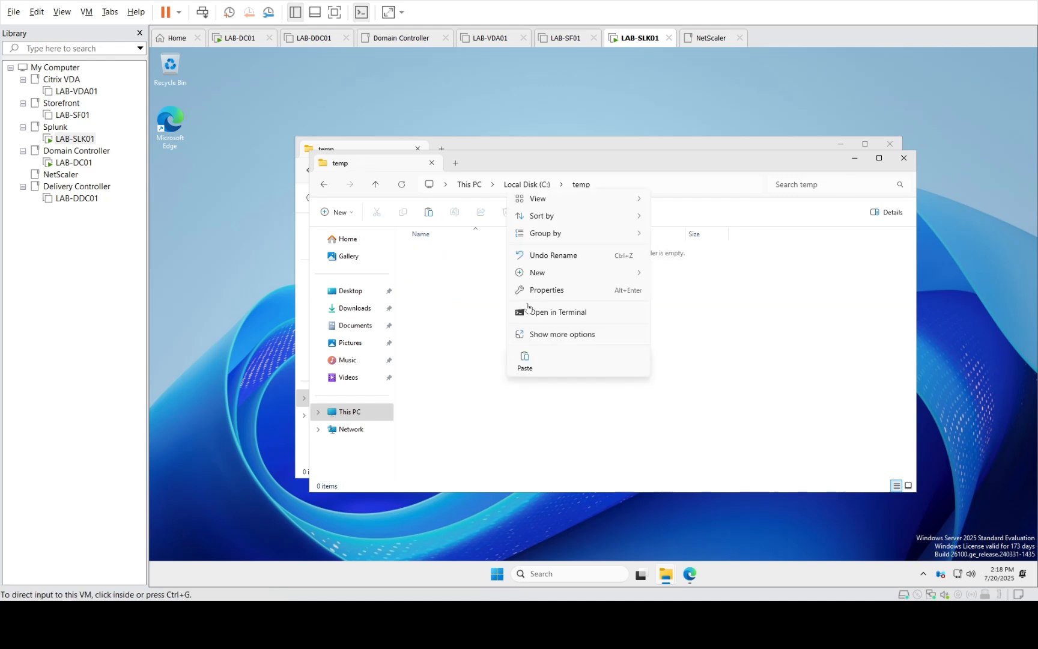
pyautogui.click(524, 365)
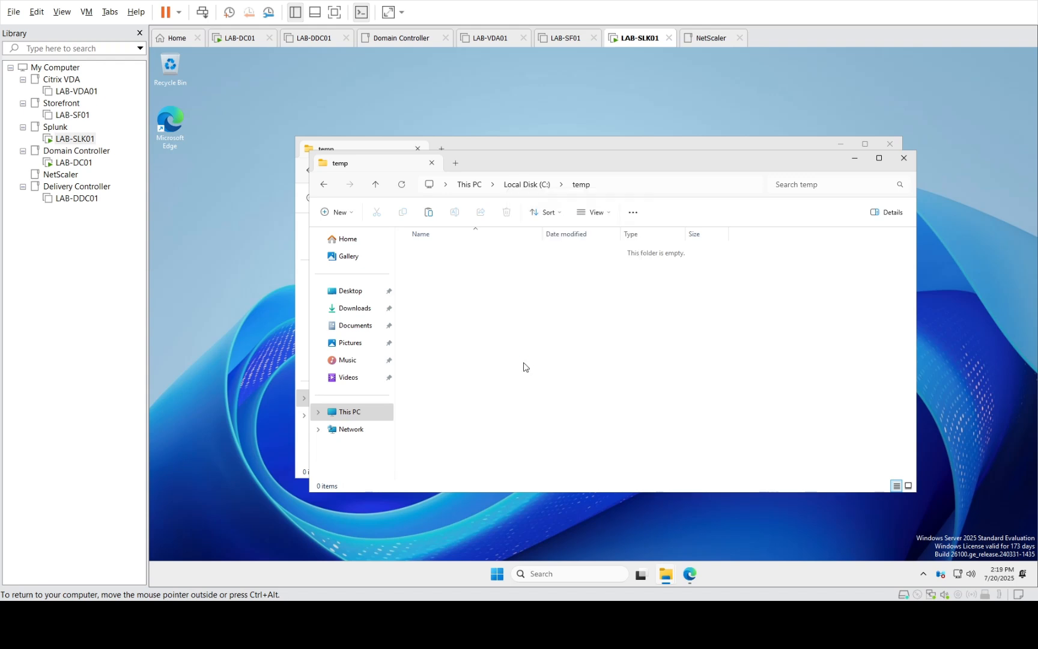
pyautogui.click(890, 147)
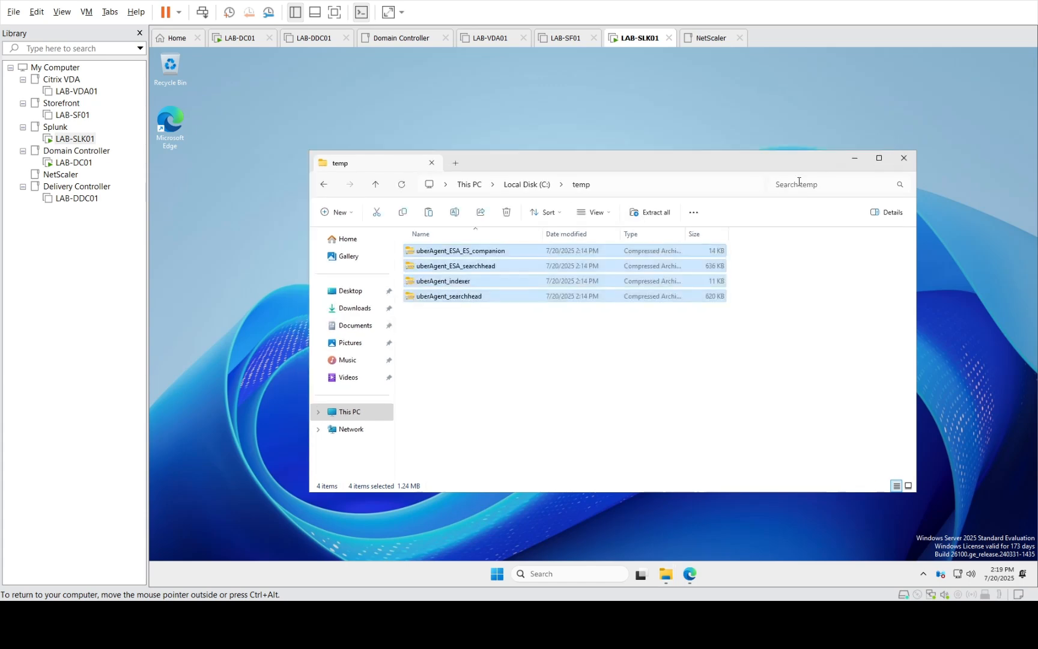
pyautogui.click(857, 159)
pyautogui.click(690, 575)
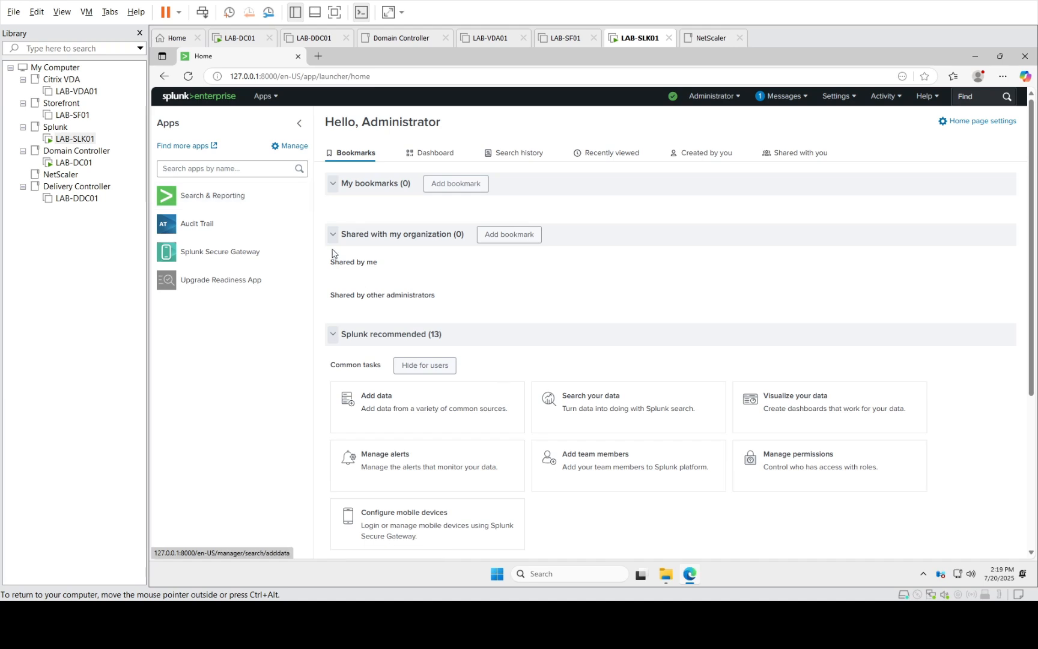
# Go to Manage Apps from Splunk's Apps menu, listing the 23 installed apps
pyautogui.click(271, 98)
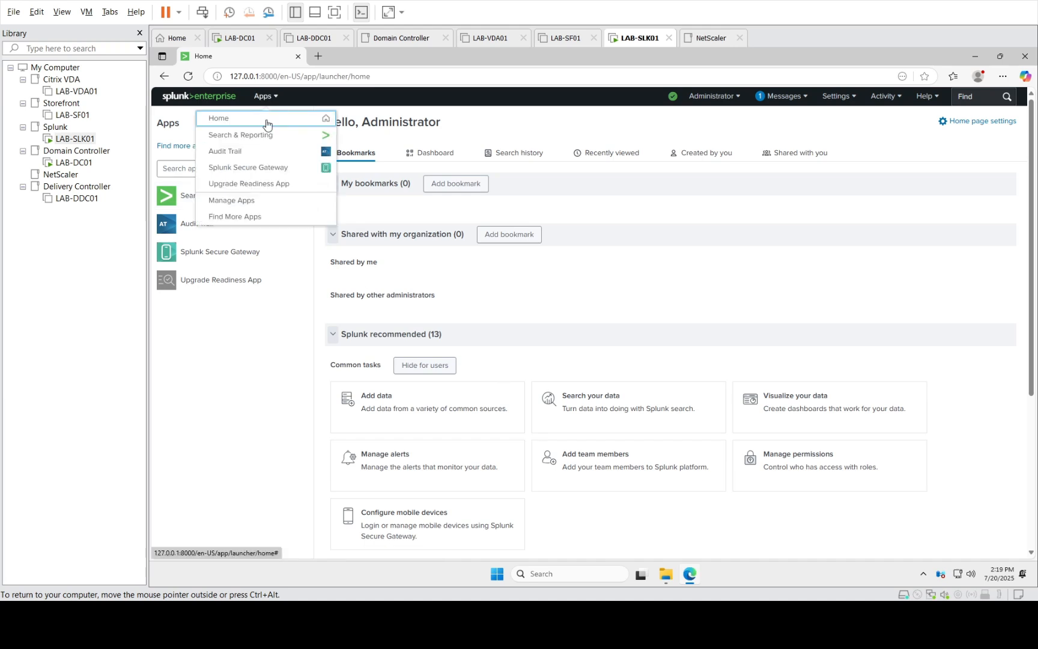
pyautogui.click(248, 204)
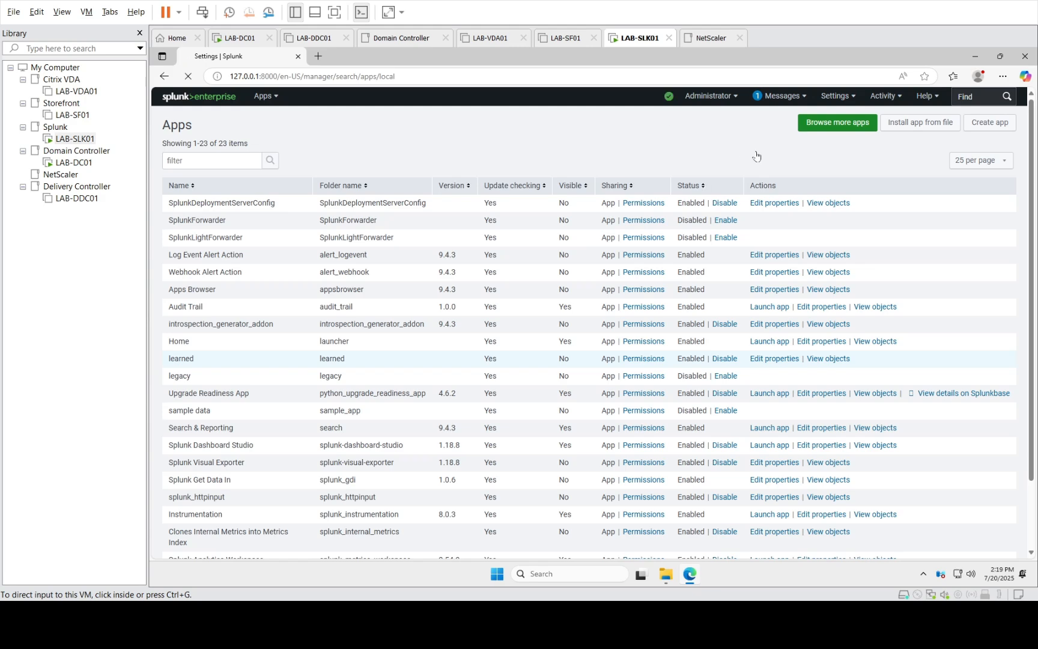
pyautogui.click(911, 123)
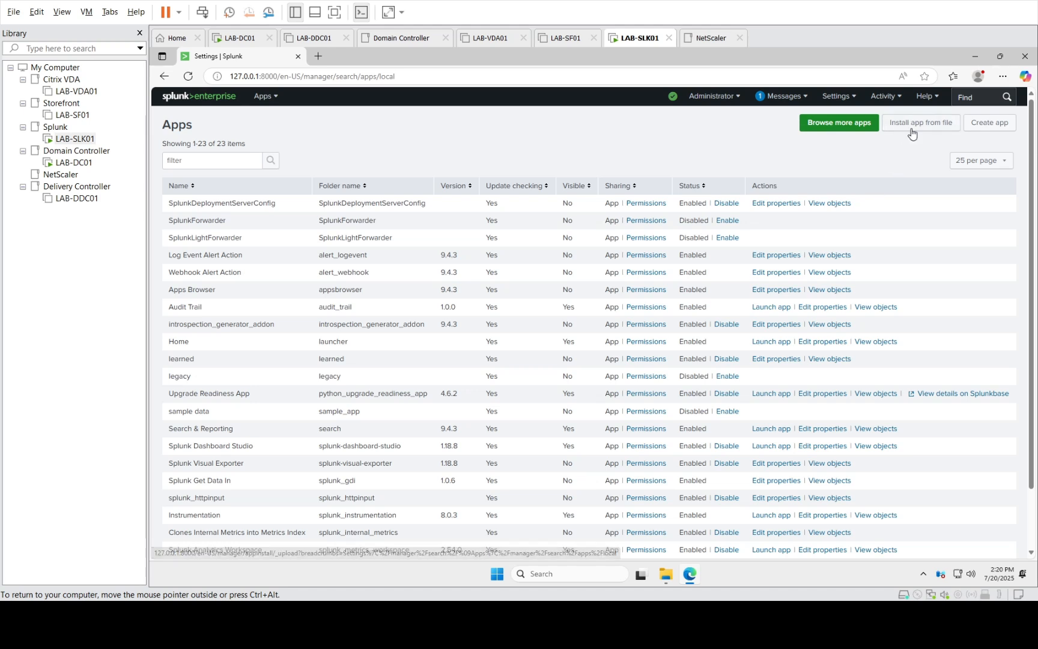
# Start an app install from file and browse to the C: drive temp folder holding the archives
pyautogui.click(917, 129)
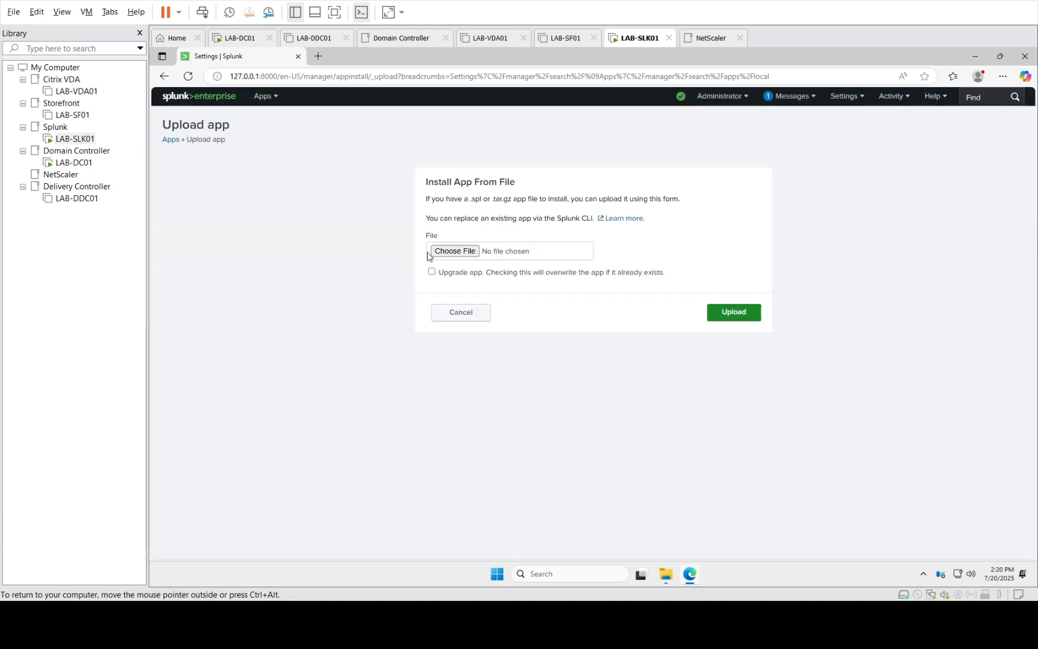
pyautogui.click(450, 255)
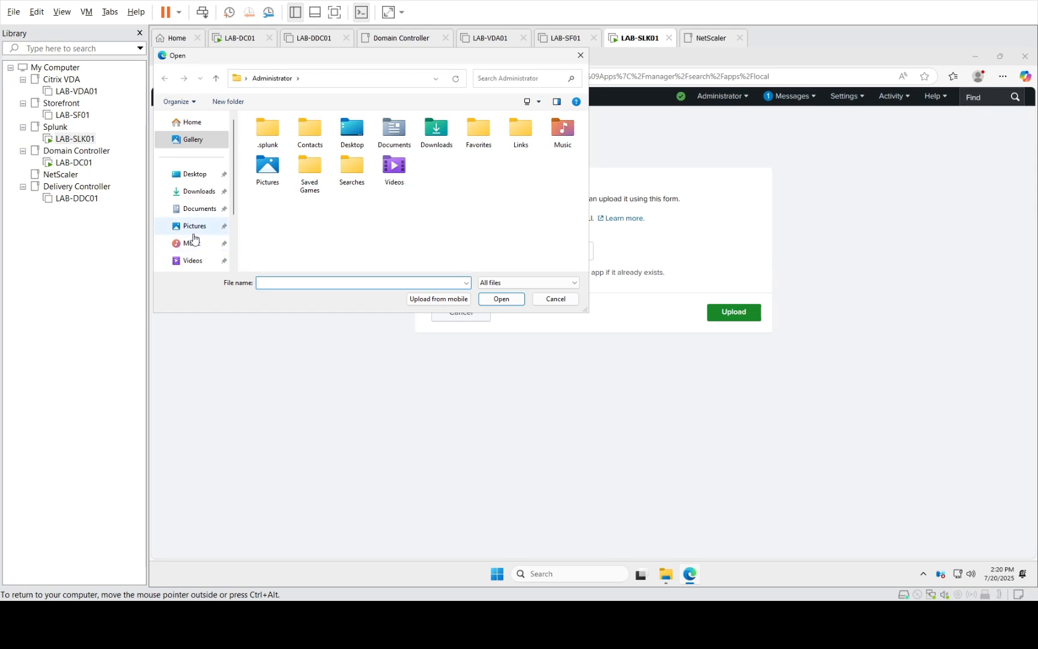
pyautogui.scroll(-2, 234, 220)
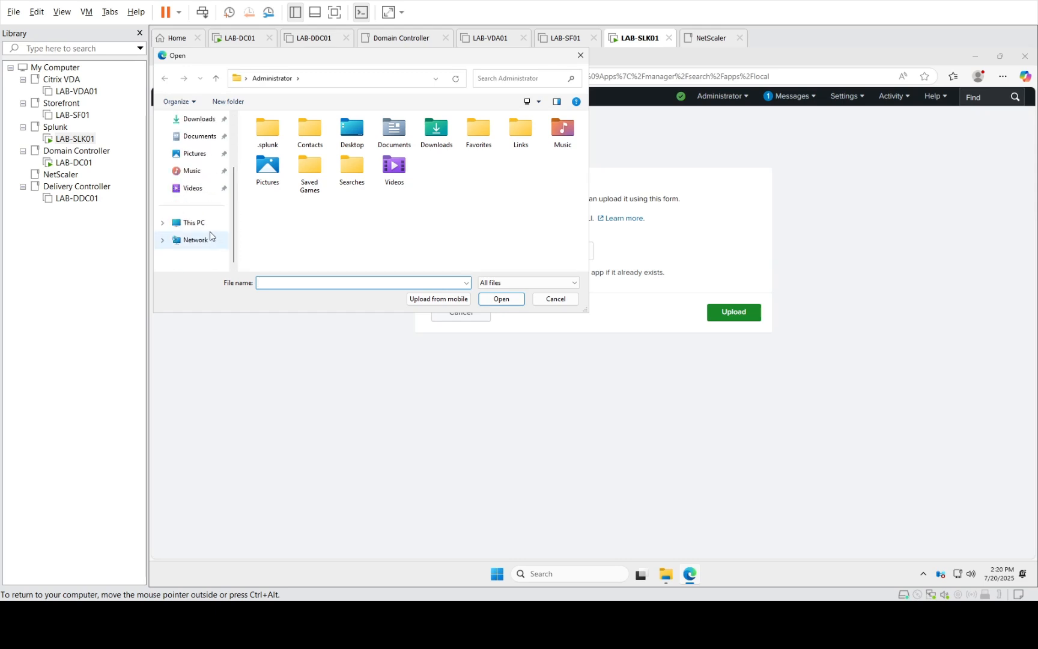
pyautogui.click(197, 238)
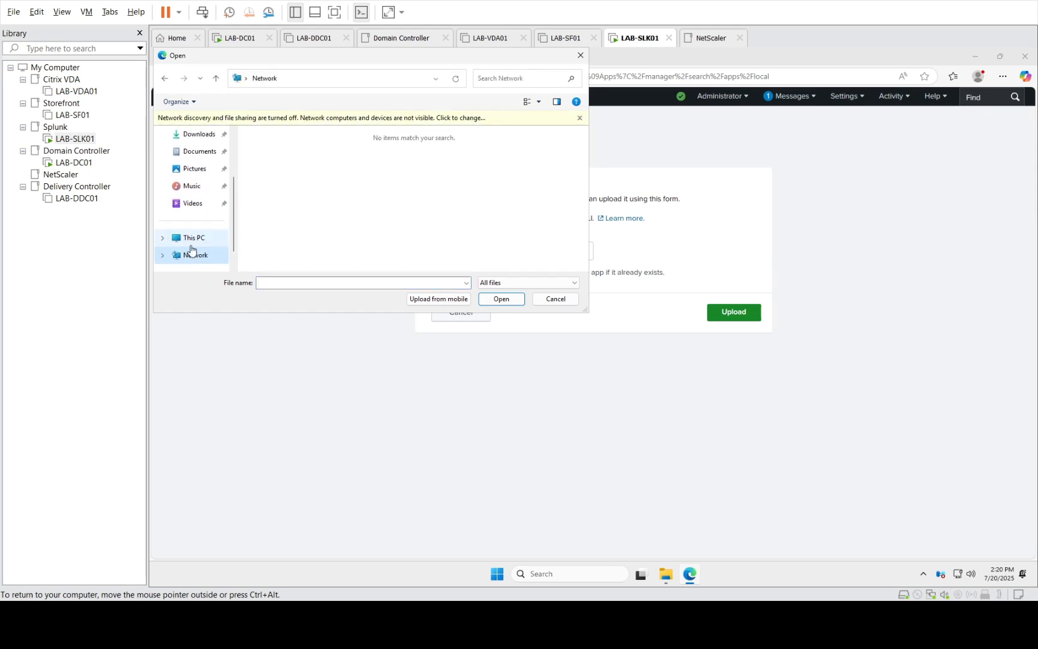
pyautogui.click(179, 243)
pyautogui.doubleClick(279, 154)
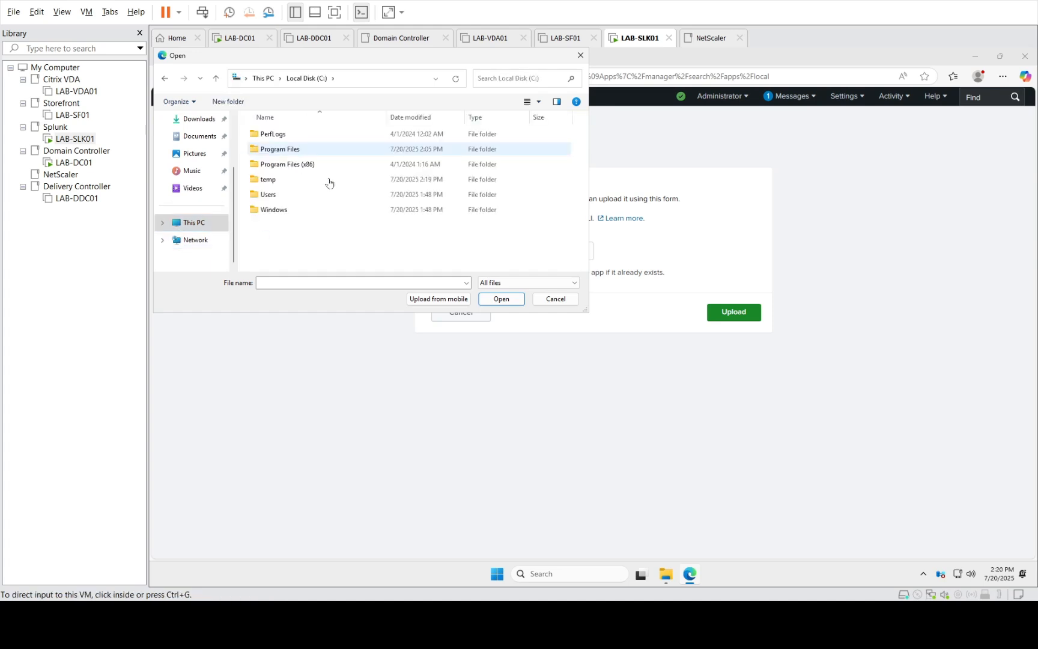
pyautogui.doubleClick(267, 180)
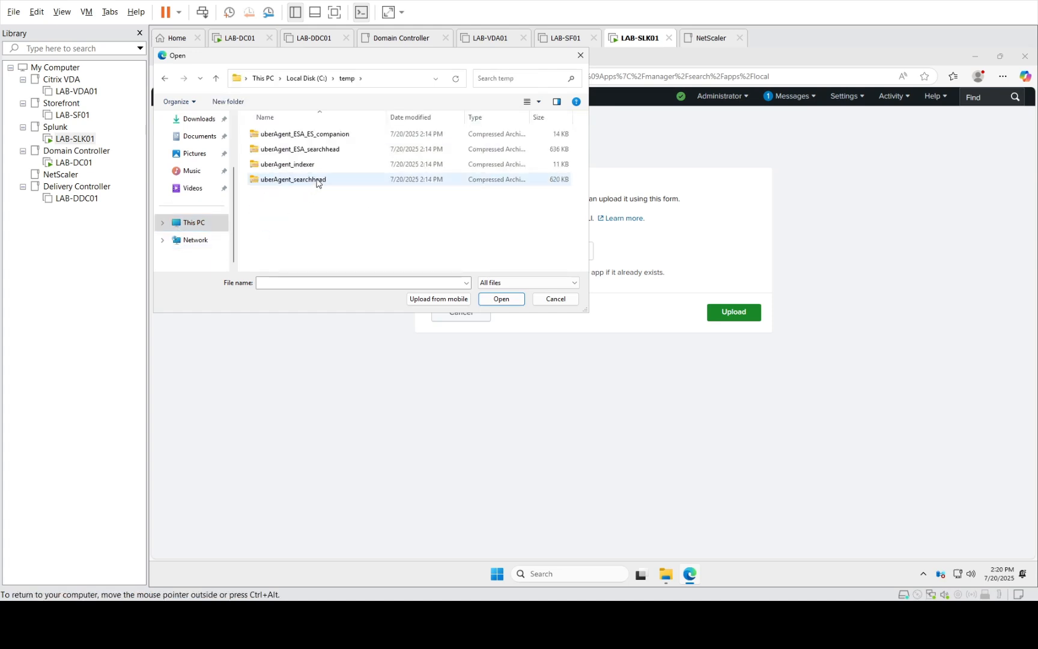
# Upload the uberAgent_ESA_ES_companion archive with Upgrade app ticked
pyautogui.click(298, 168)
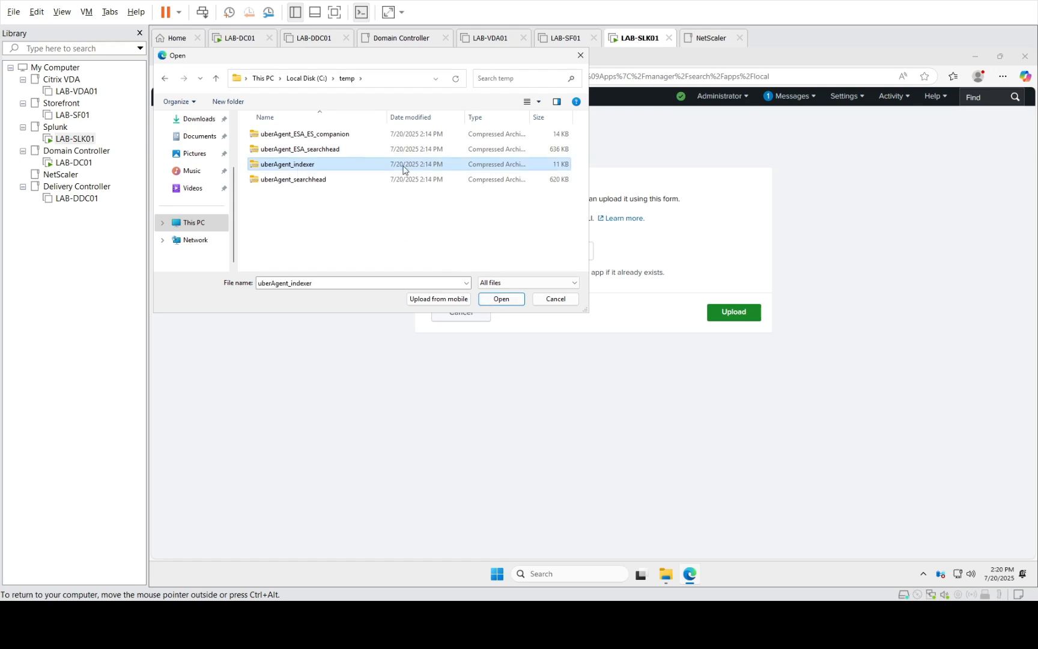
pyautogui.click(340, 135)
pyautogui.click(512, 300)
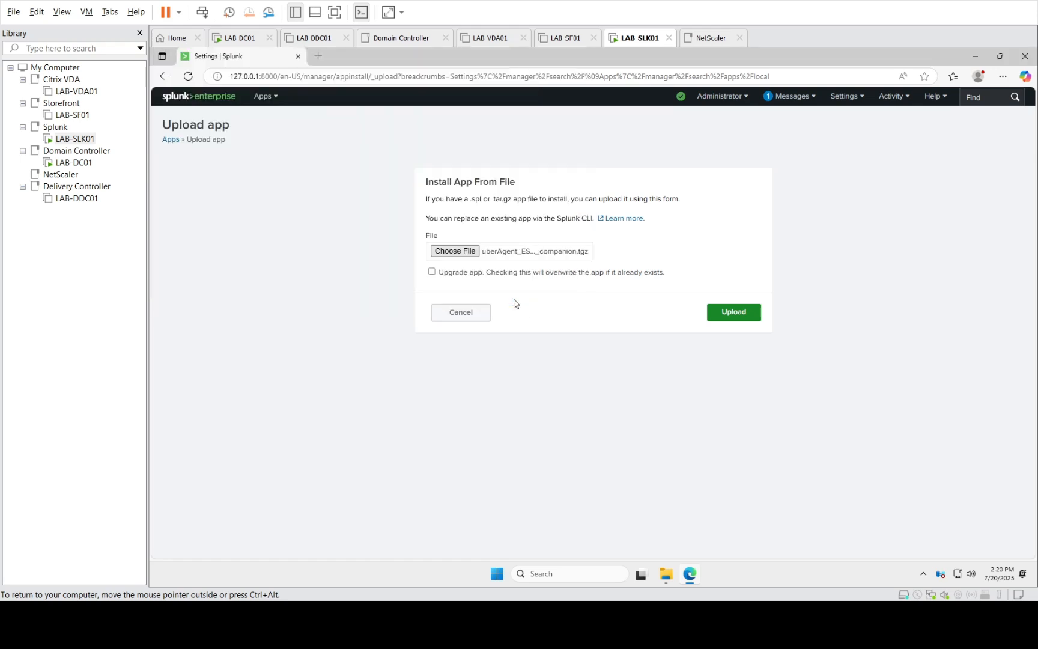
pyautogui.click(432, 272)
pyautogui.click(718, 317)
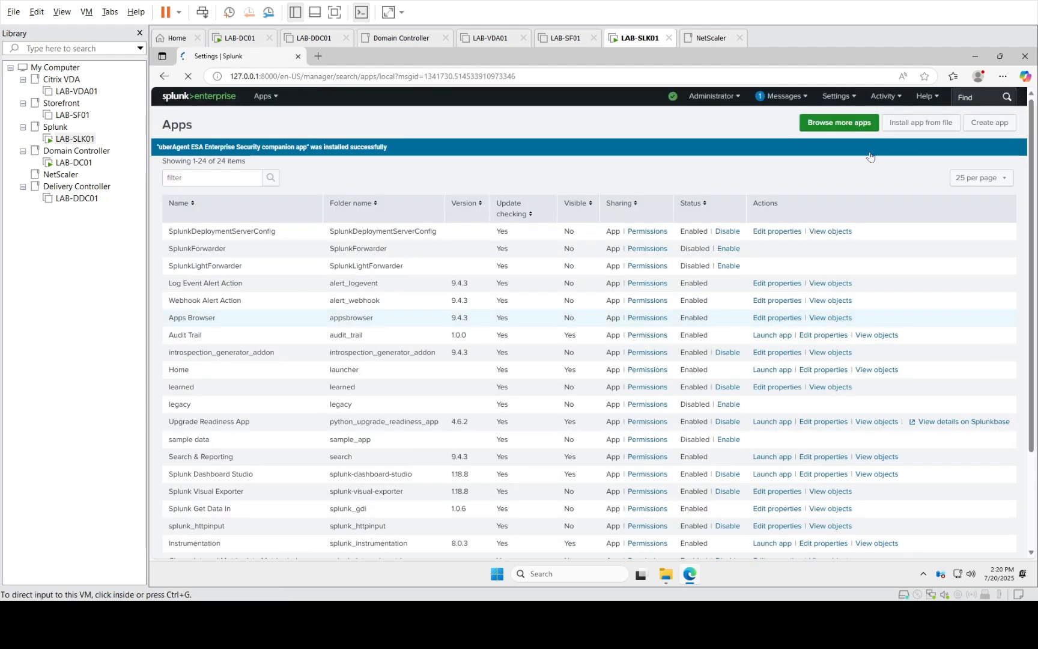
# Upload the uberAgent_ESA_searchhead archive from file with Upgrade app ticked
pyautogui.click(912, 130)
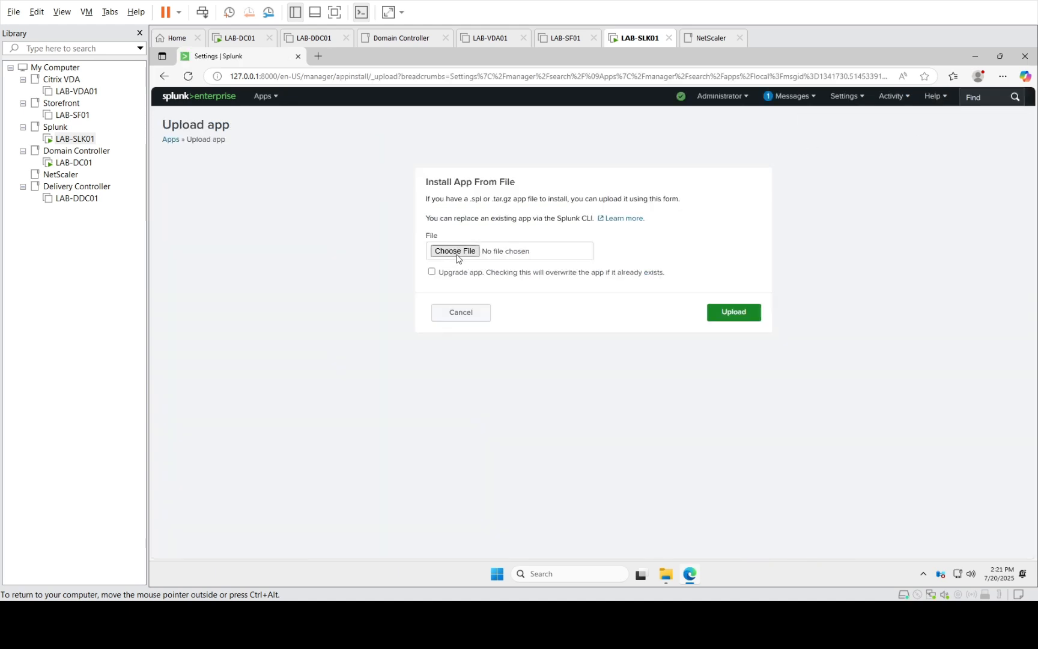
pyautogui.click(456, 255)
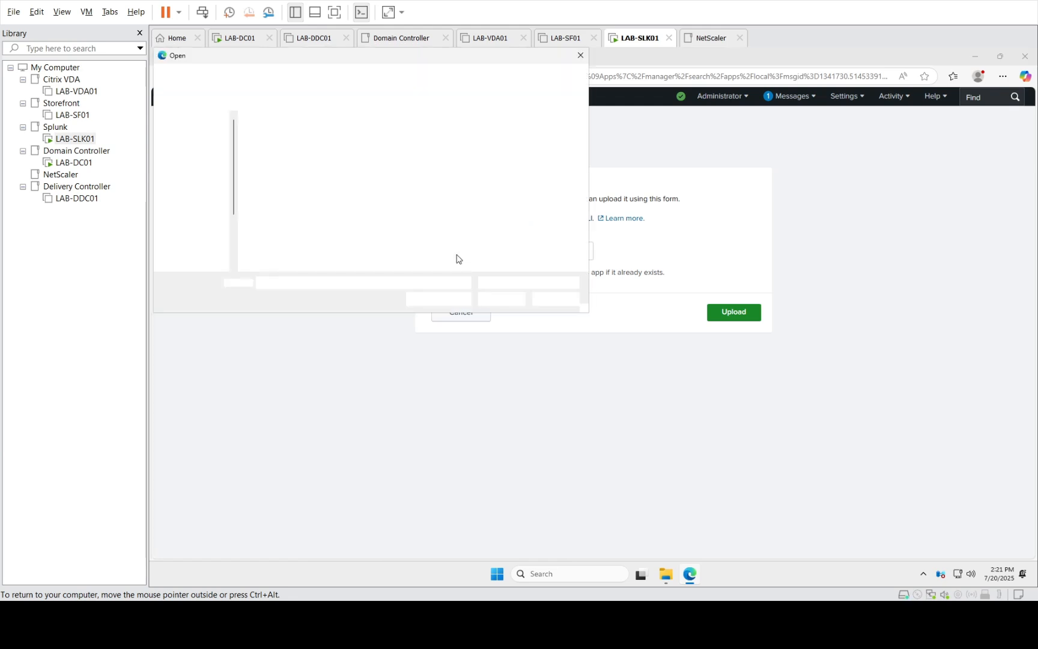
pyautogui.doubleClick(329, 155)
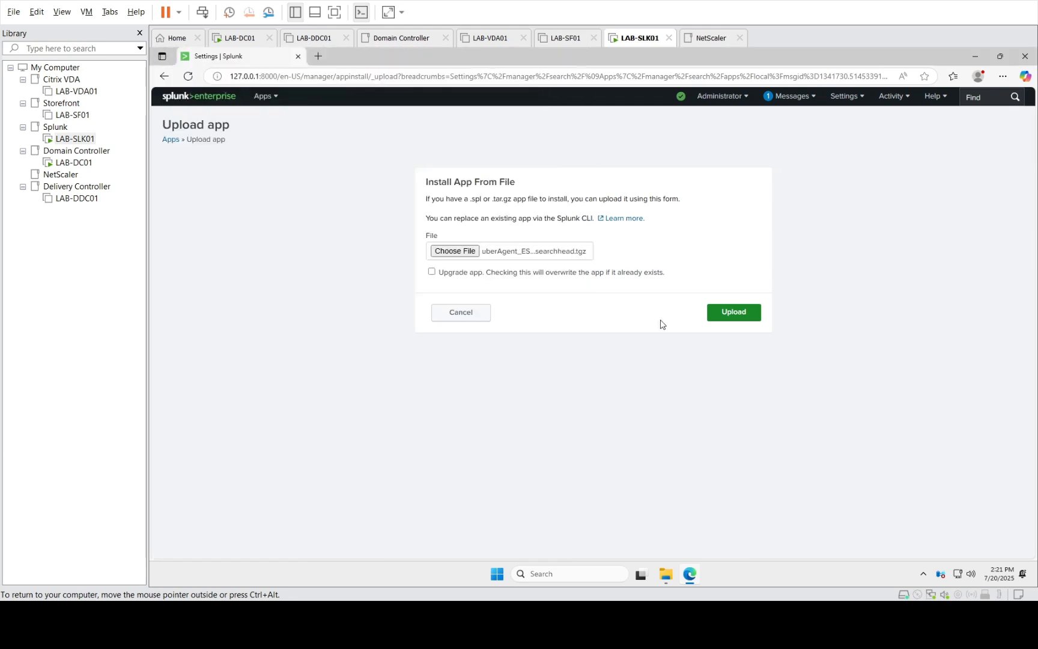
pyautogui.click(446, 274)
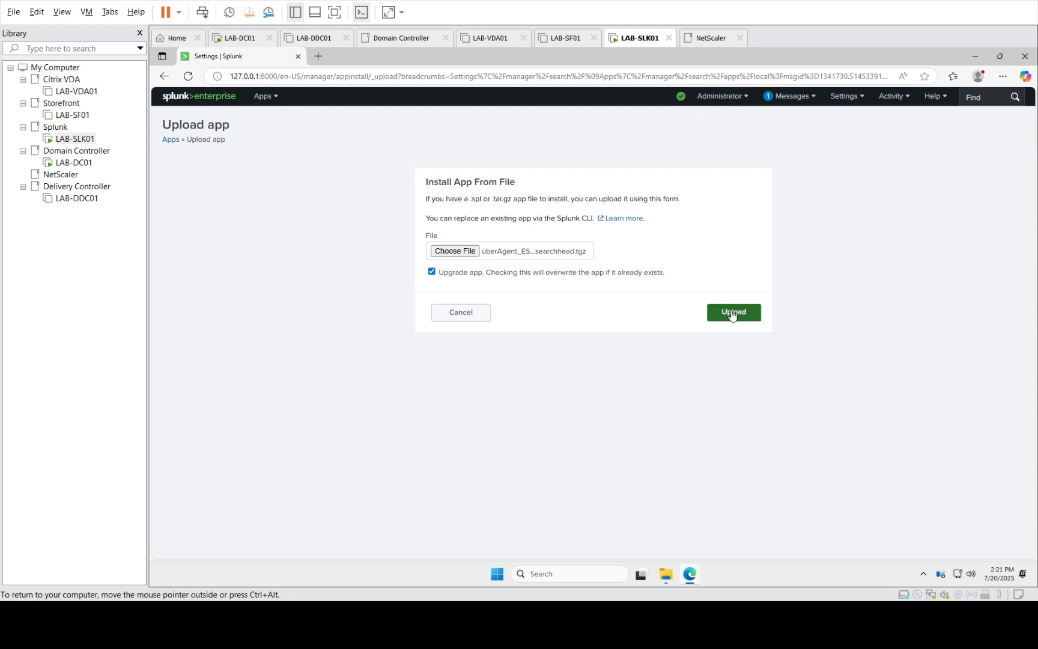
pyautogui.click(732, 311)
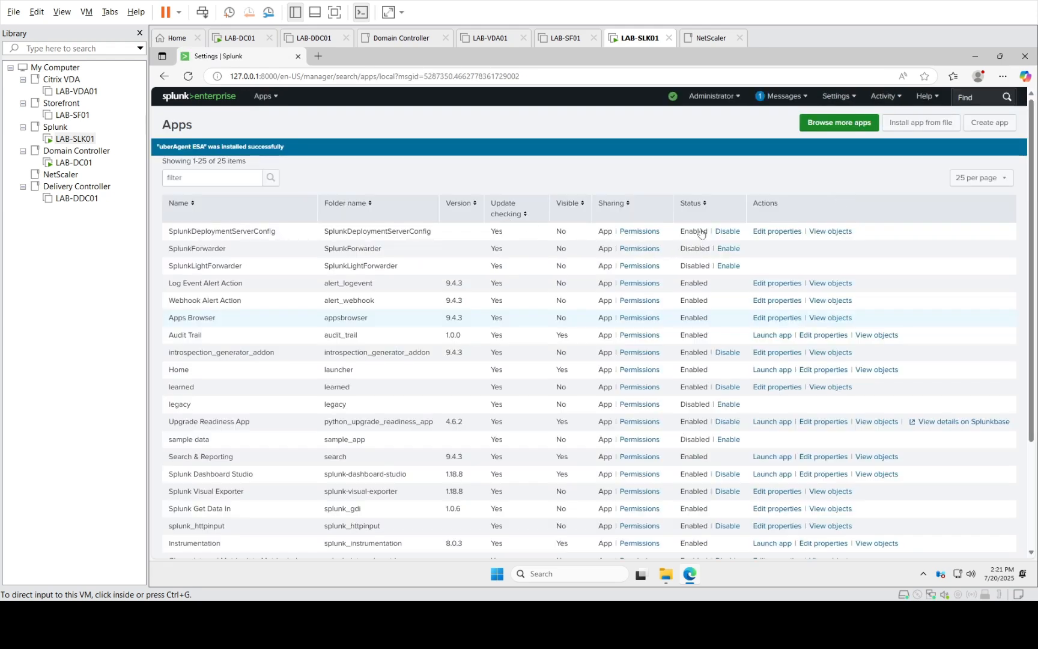
# Upload the uberAgent_indexer archive from file with Upgrade app ticked
pyautogui.click(929, 127)
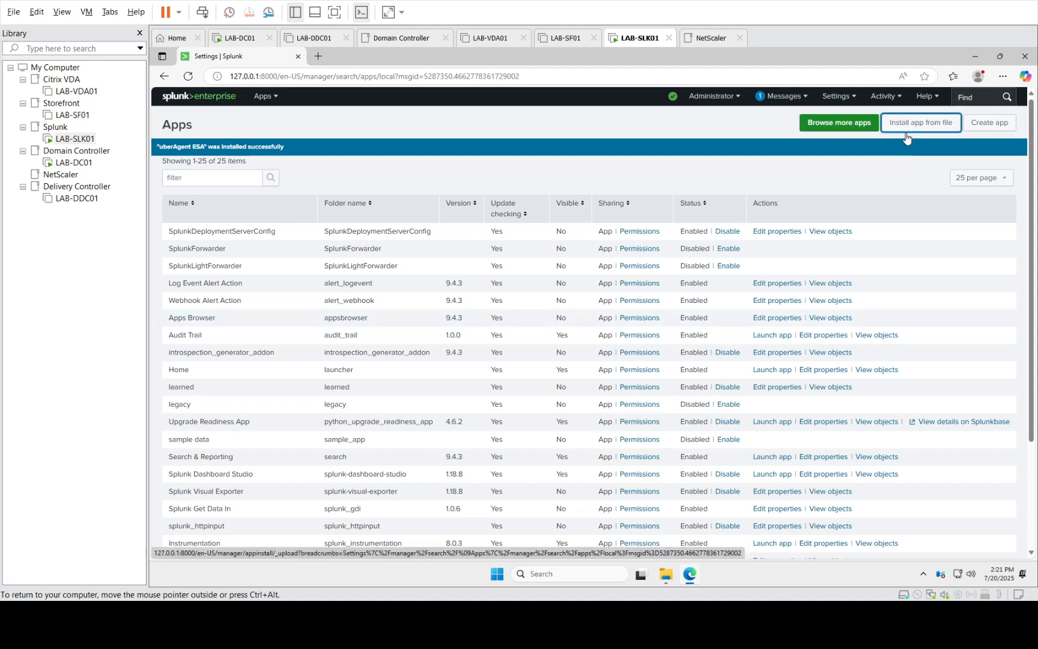
pyautogui.click(908, 123)
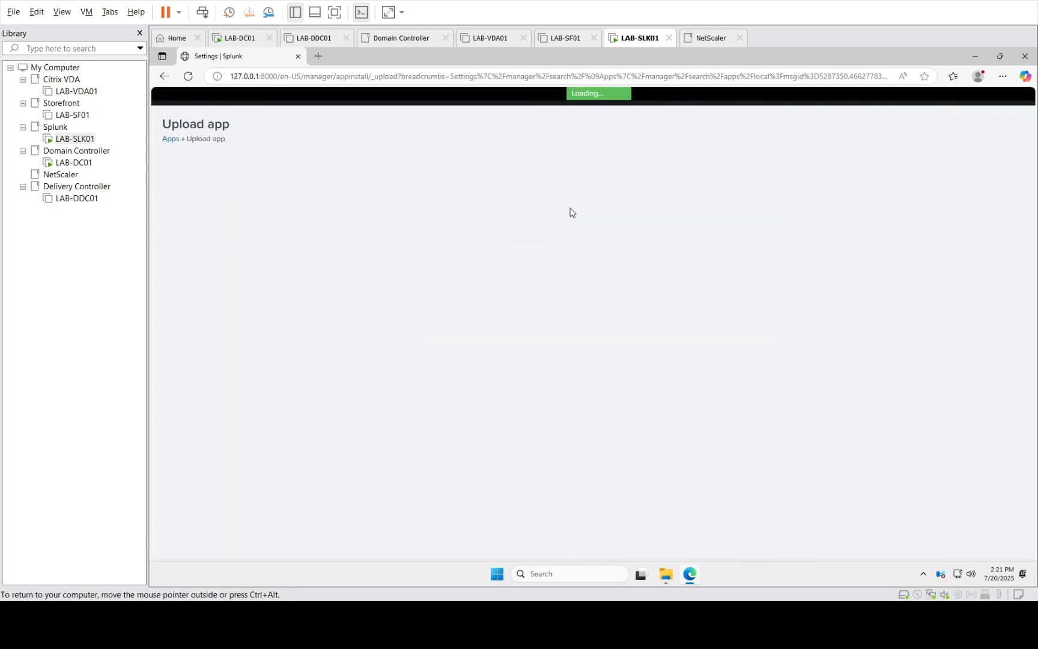
pyautogui.click(458, 257)
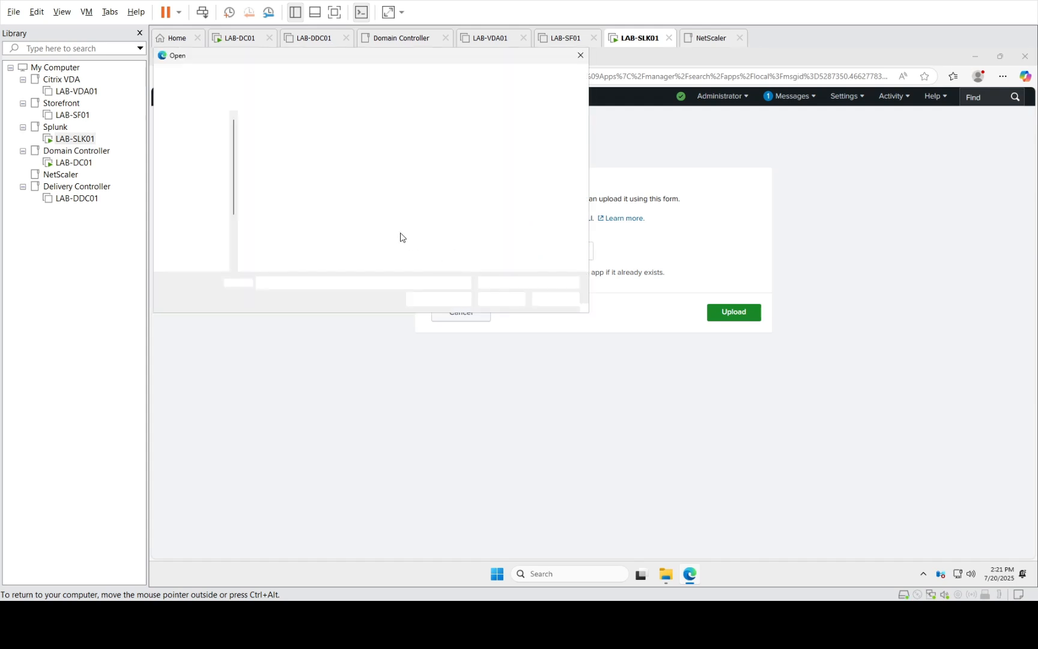
pyautogui.click(299, 169)
pyautogui.doubleClick(299, 171)
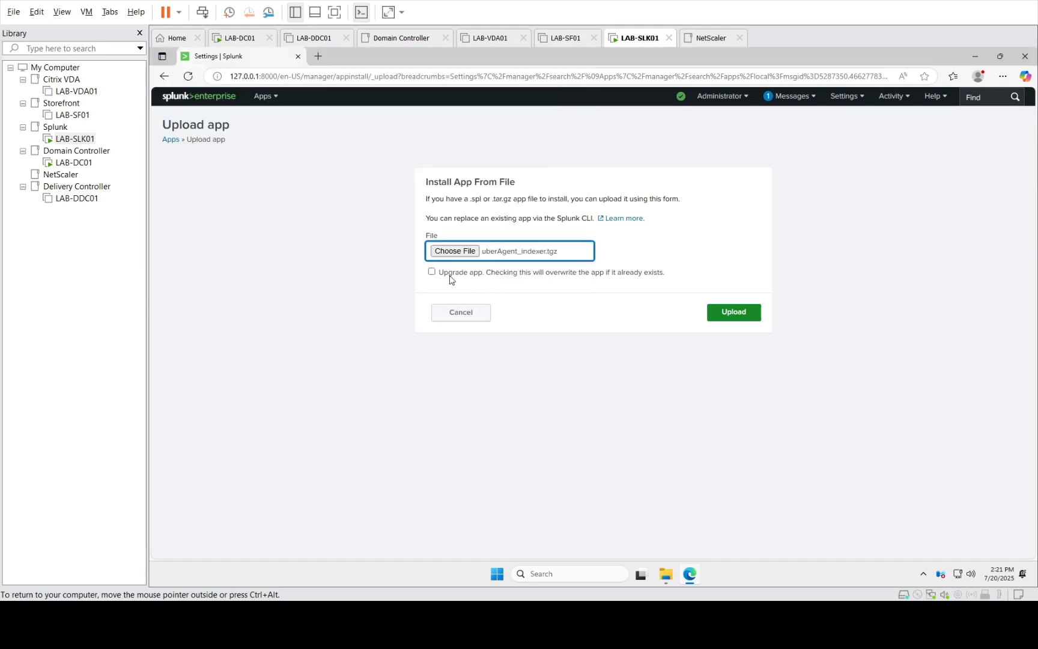
pyautogui.click(448, 274)
pyautogui.click(721, 318)
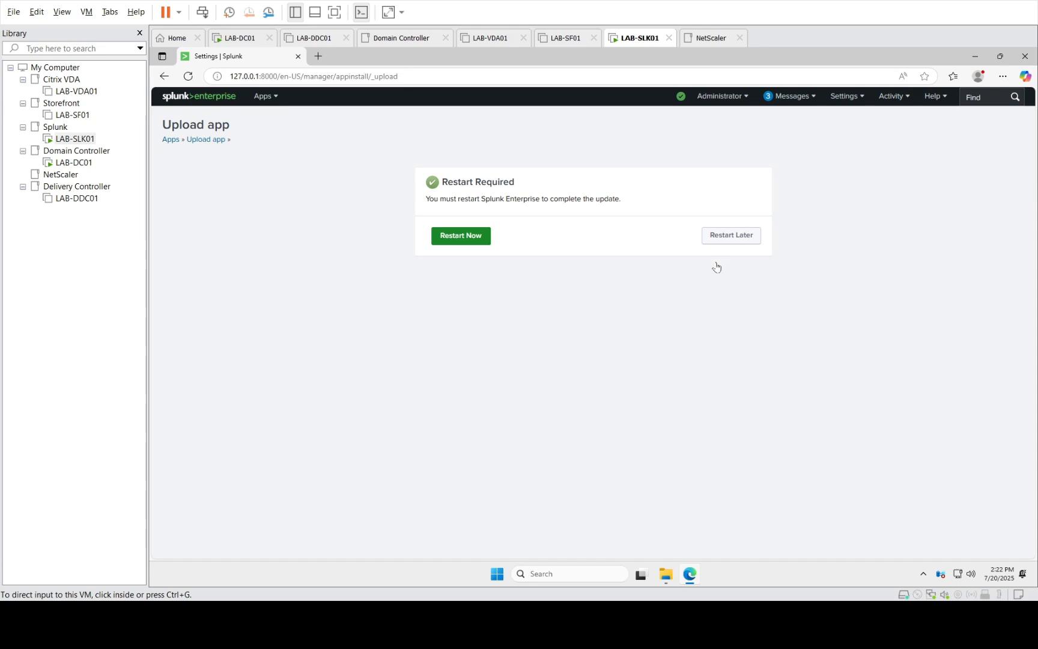
# Choose Restart Later, then upload uberAgent_searchhead with Upgrade app ticked
pyautogui.click(726, 244)
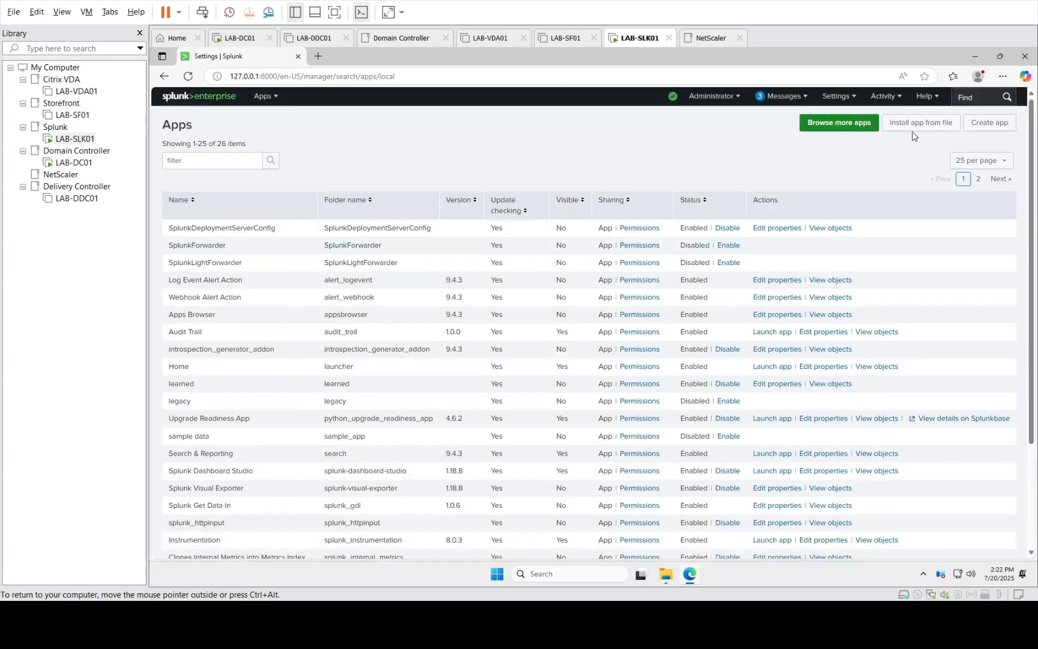
pyautogui.click(926, 126)
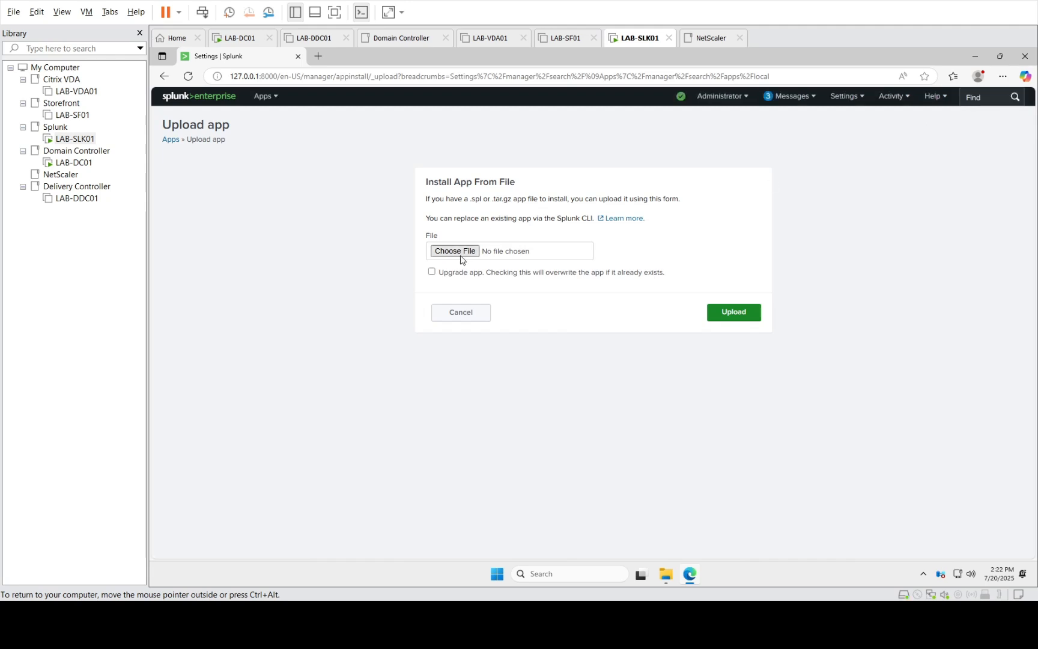
pyautogui.click(461, 260)
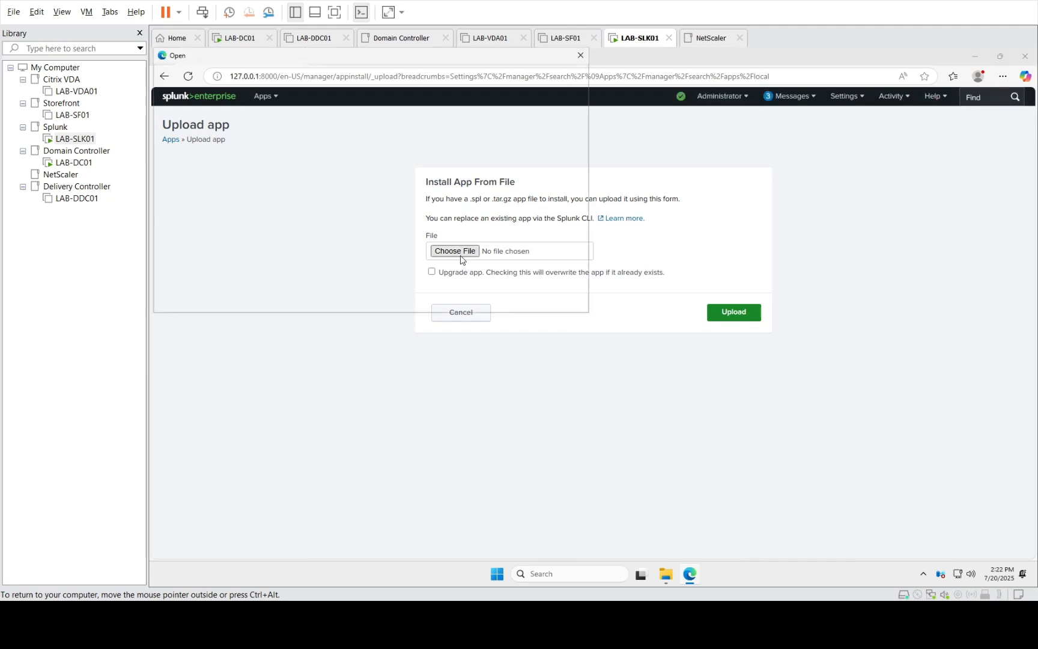
pyautogui.doubleClick(313, 180)
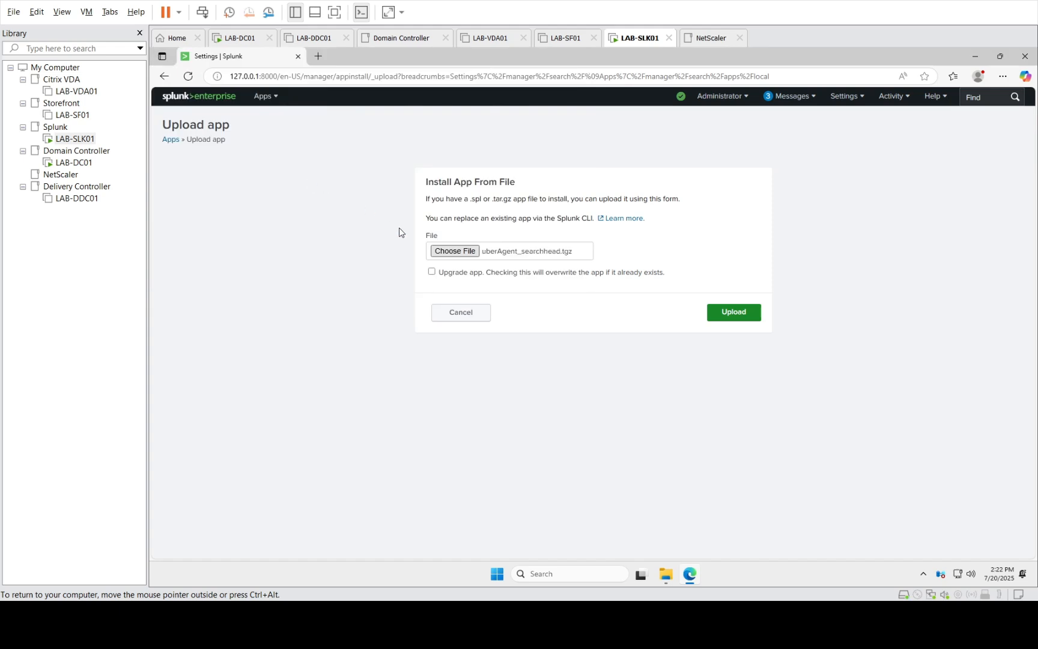
pyautogui.click(451, 275)
pyautogui.click(753, 315)
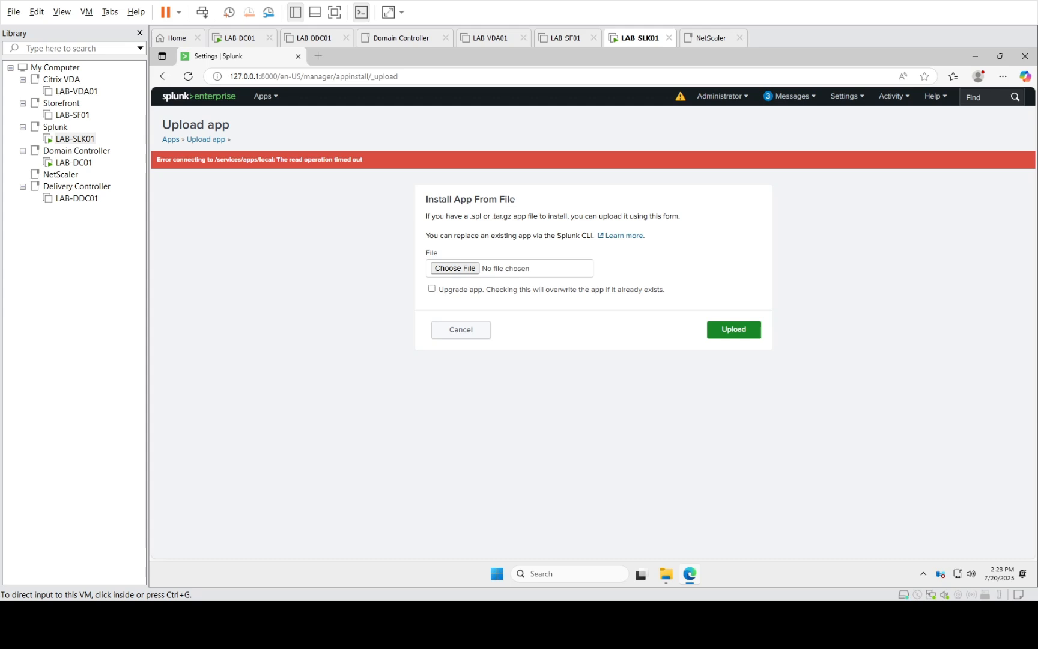
pyautogui.click(683, 97)
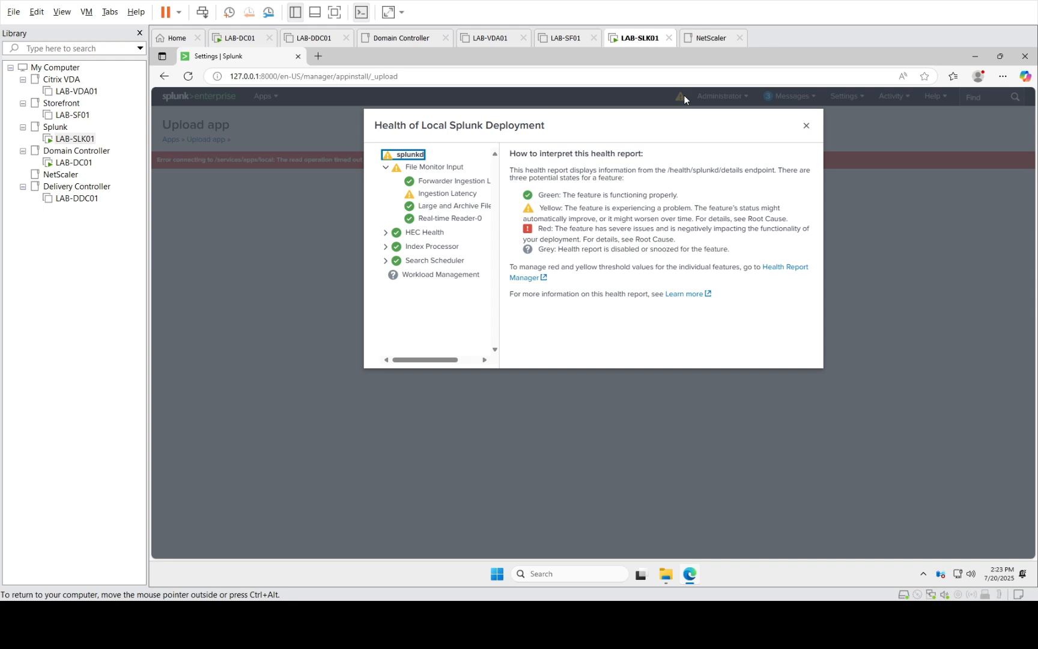
pyautogui.hotkey('ctrl', '-')
pyautogui.hotkey('ctrl', '-')
pyautogui.click(479, 173)
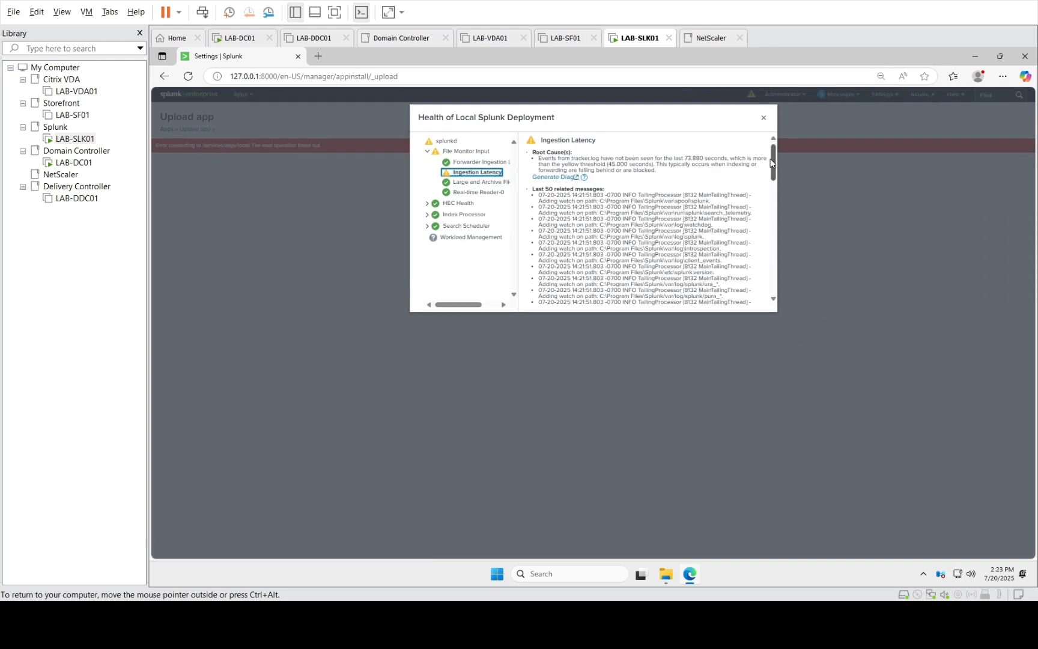
pyautogui.moveTo(772, 164); pyautogui.dragTo(773, 300)
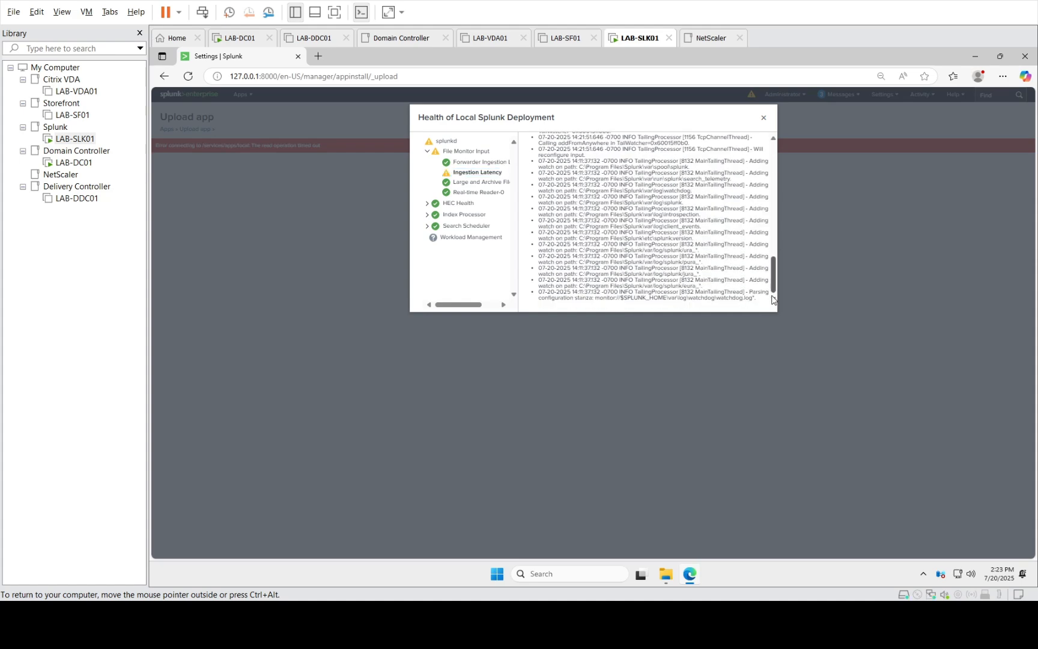
pyautogui.click(764, 118)
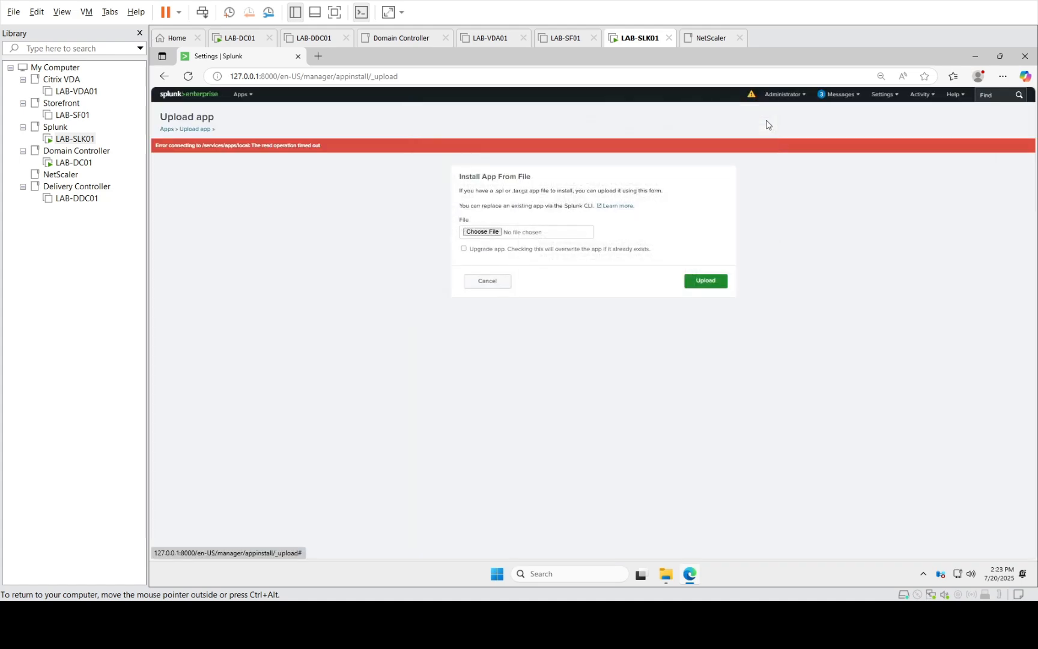
# Pick uberAgent_searchhead again and resubmit it with Upgrade app ticked
pyautogui.click(479, 233)
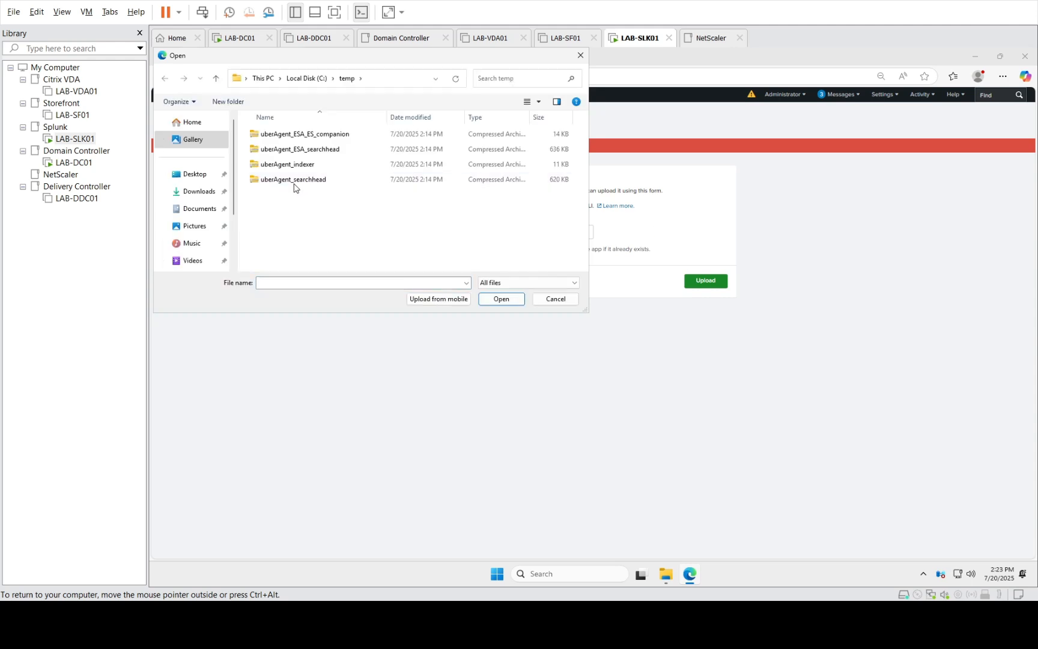
pyautogui.click(288, 179)
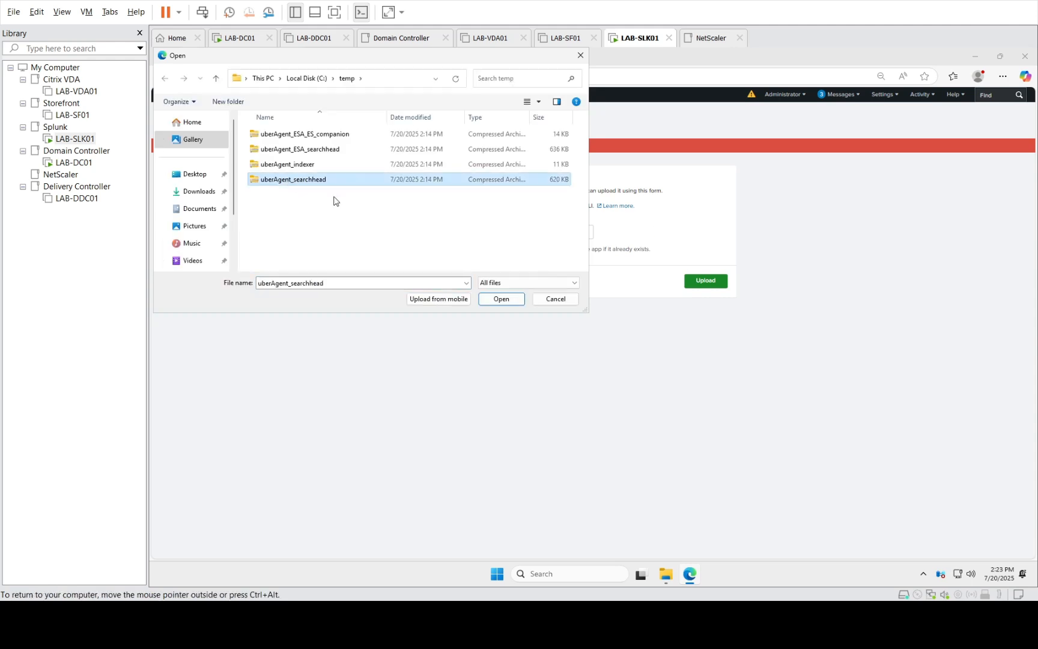
pyautogui.click(503, 302)
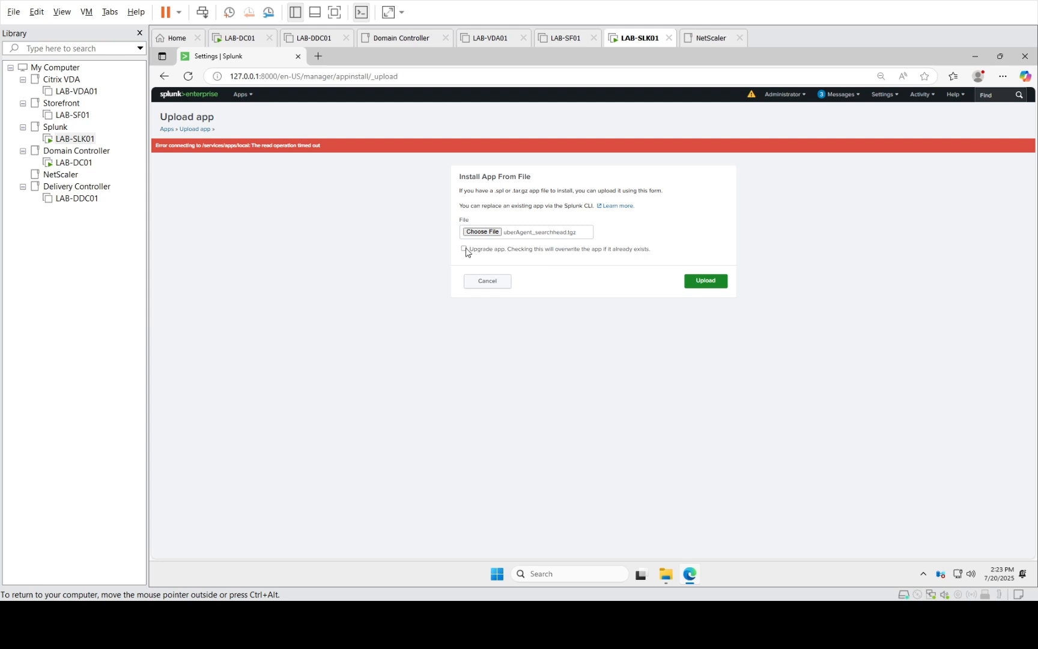
pyautogui.click(464, 248)
pyautogui.click(698, 283)
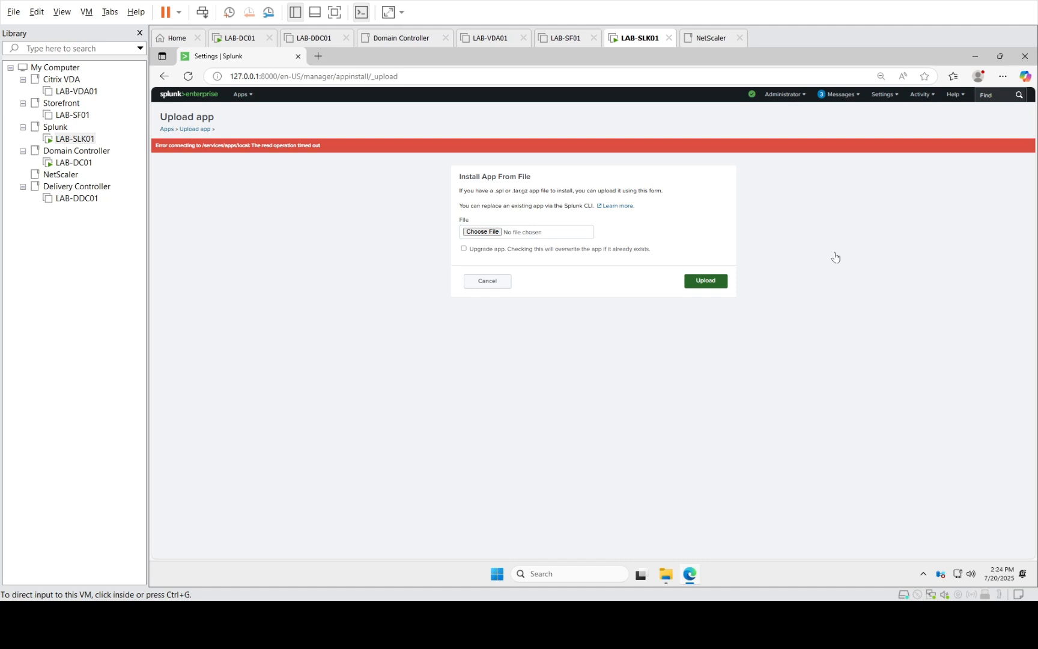
# Go via Settings to Server settings, then to Server controls
pyautogui.click(885, 100)
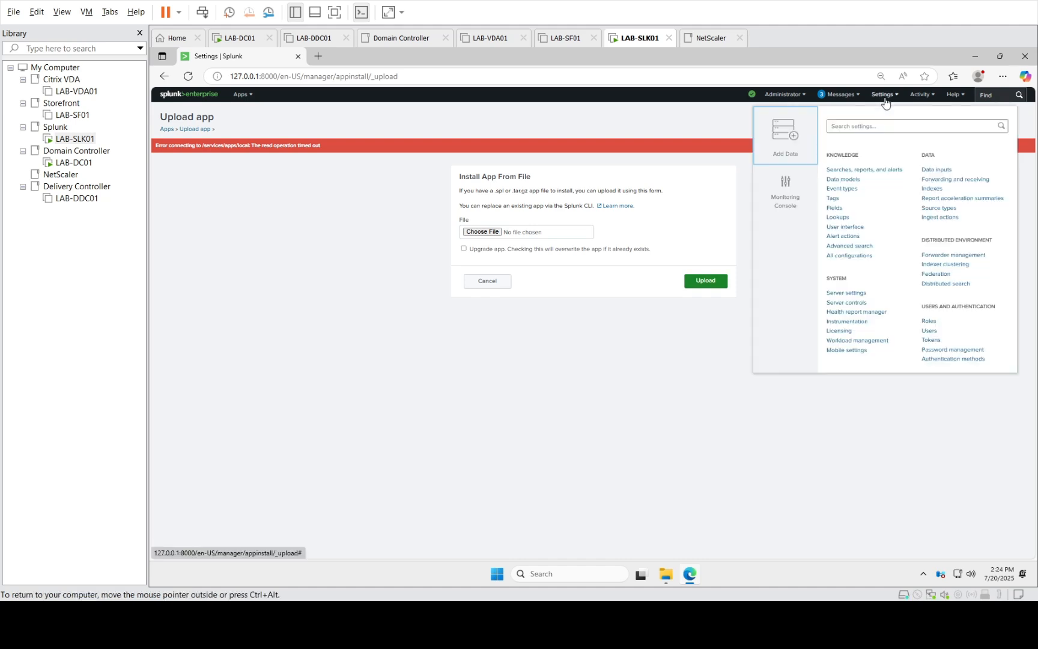
pyautogui.click(842, 294)
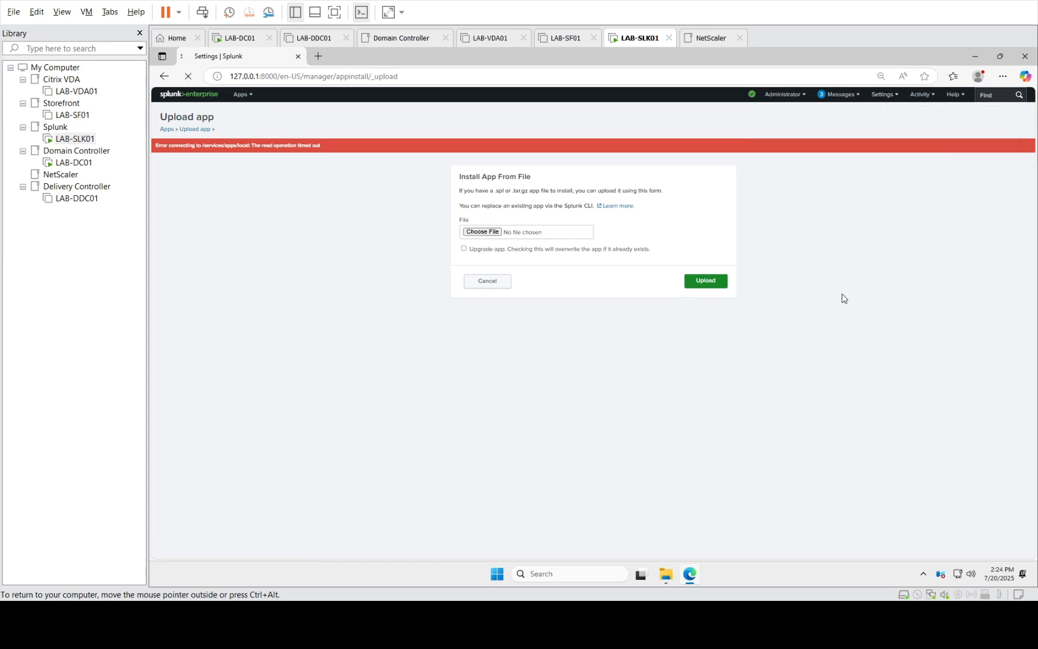
pyautogui.click(877, 99)
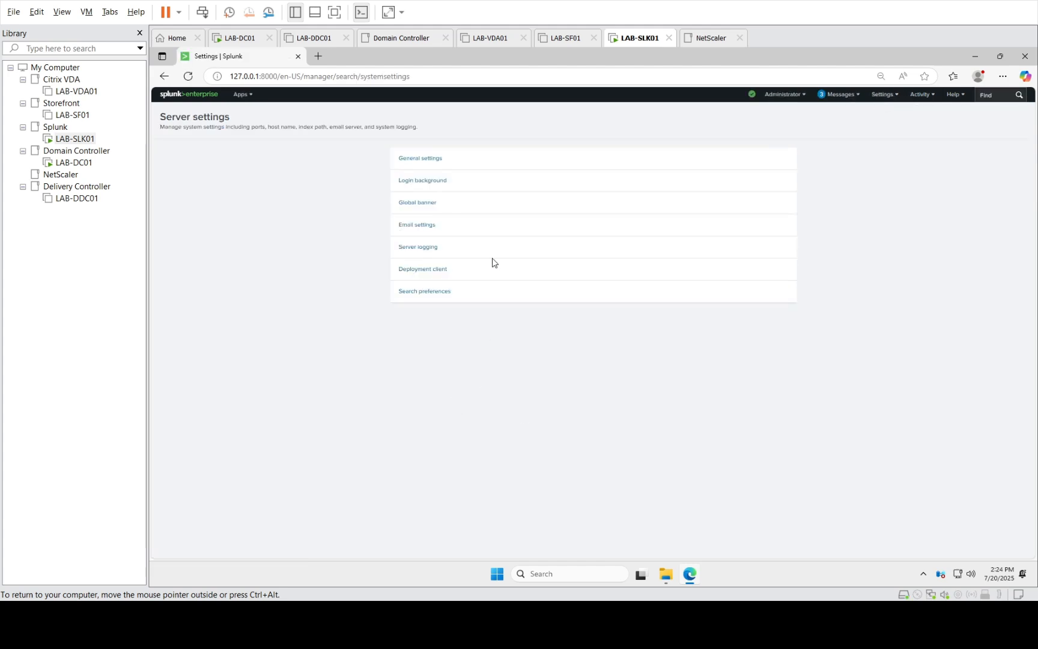
pyautogui.click(890, 98)
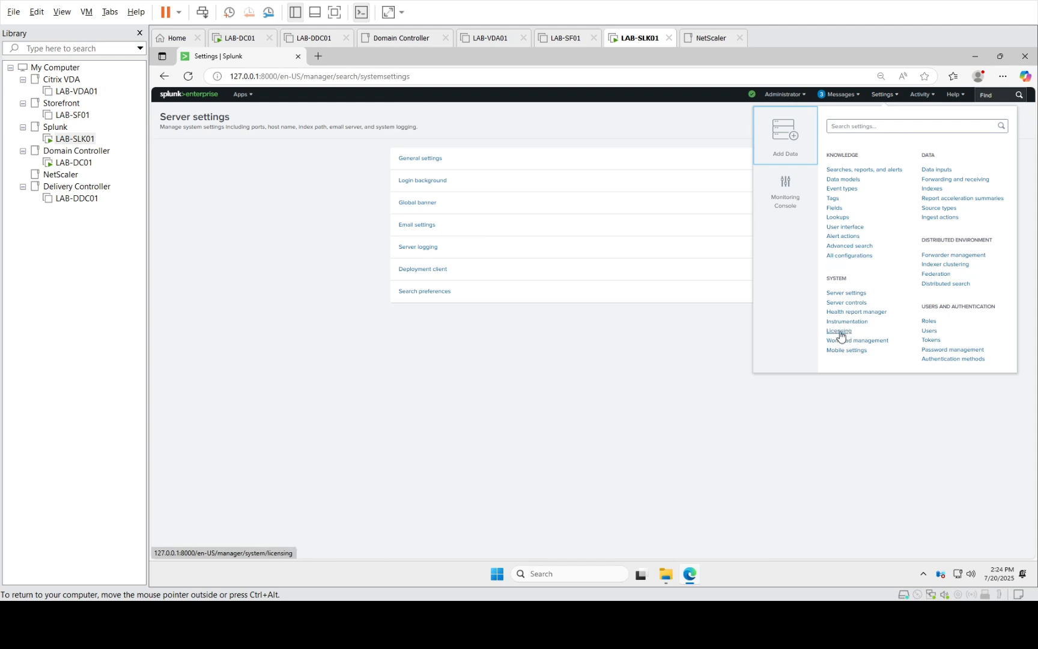
pyautogui.click(848, 302)
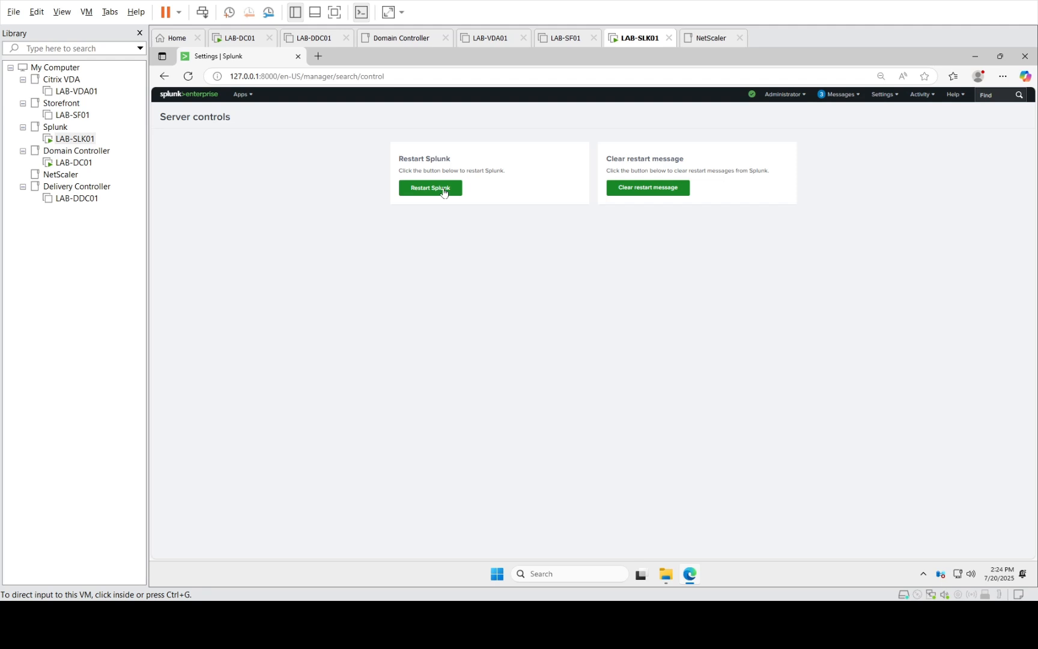
# Restart Splunk from Server controls and confirm with OK
pyautogui.click(445, 193)
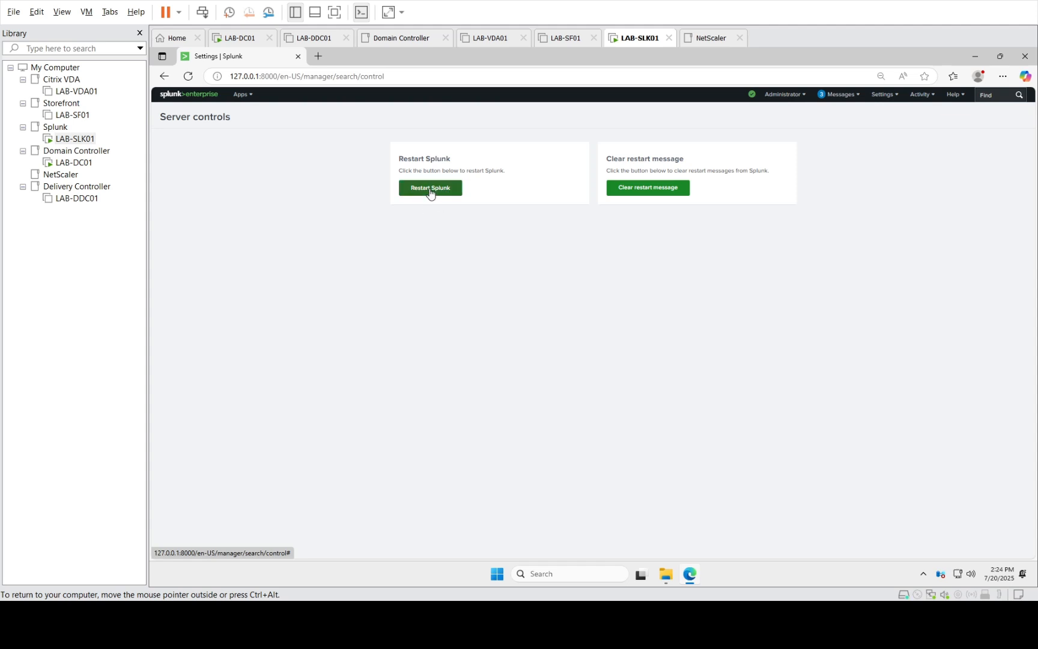
pyautogui.click(430, 191)
pyautogui.click(634, 135)
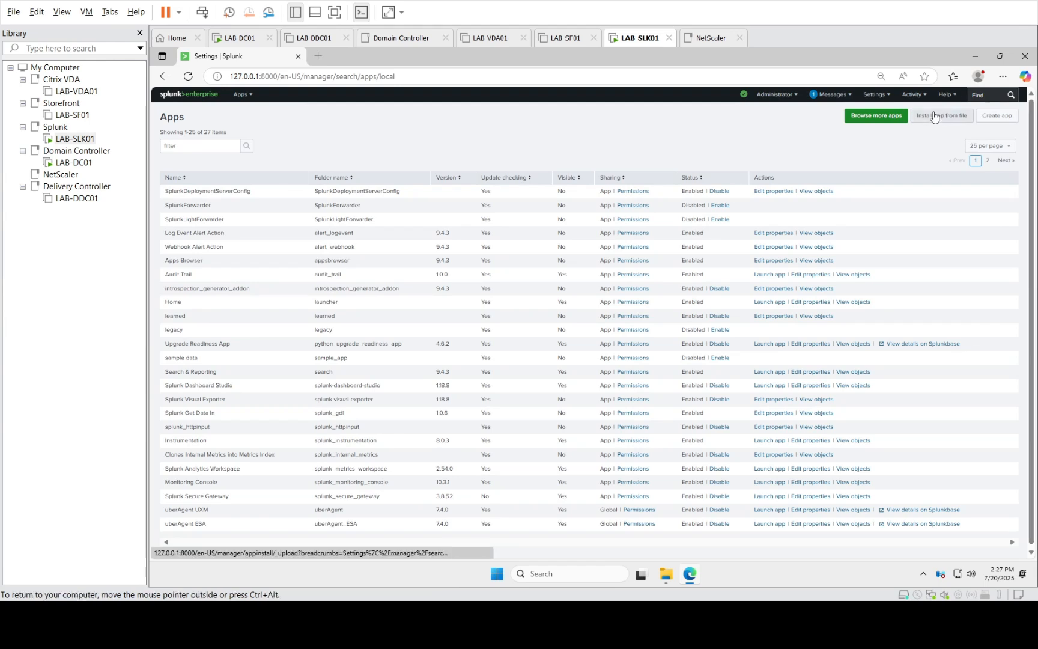
# Upload uberAgent_searchhead.tgz from file with Upgrade app ticked
pyautogui.click(935, 117)
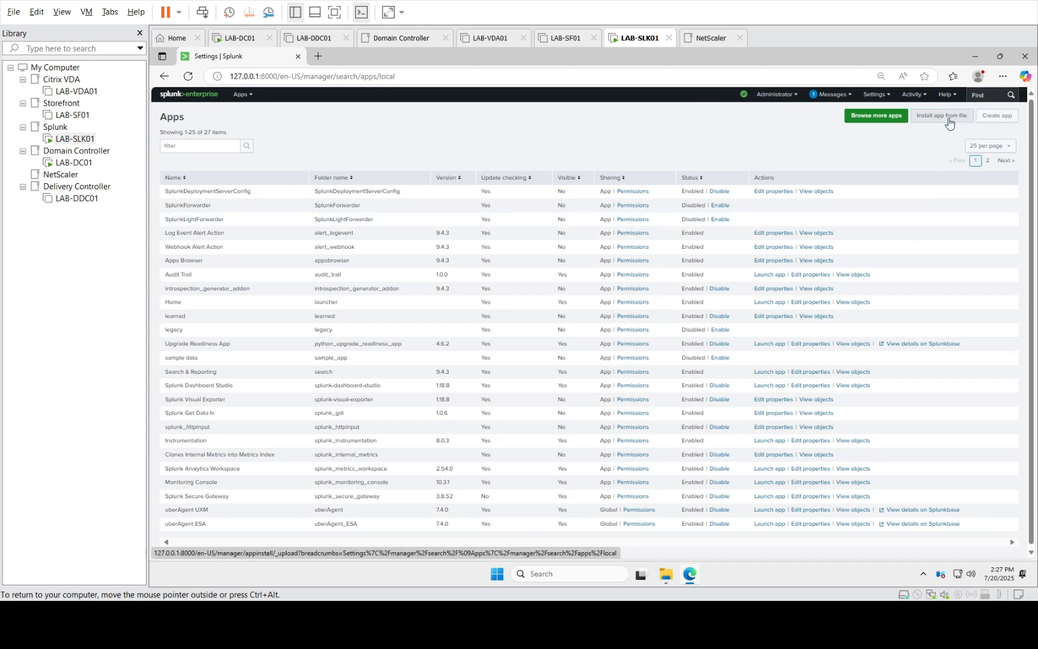
pyautogui.click(951, 118)
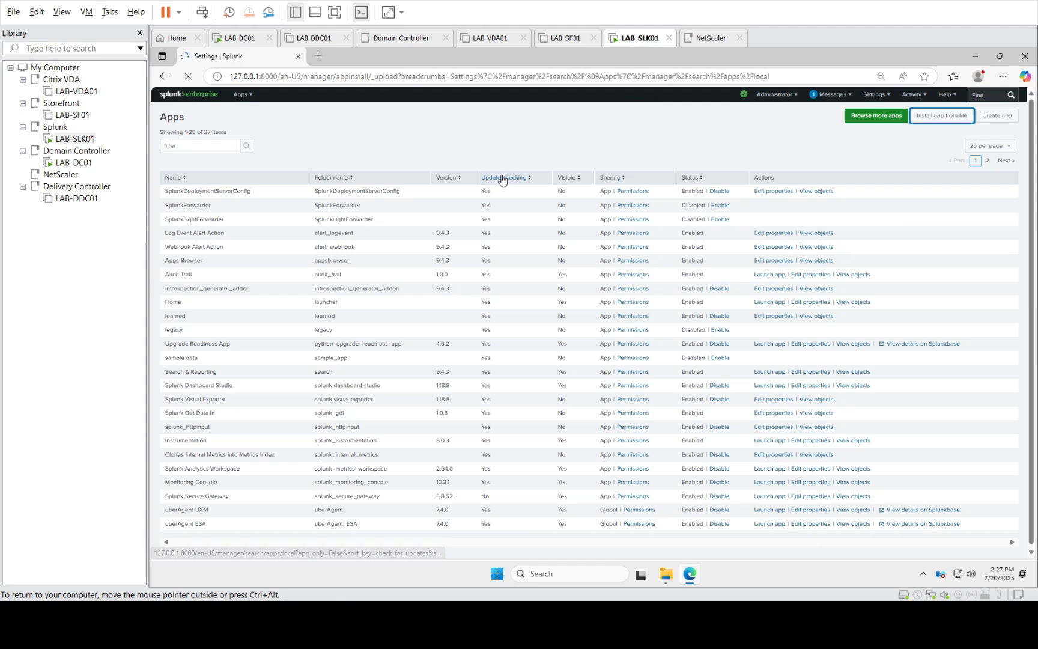
pyautogui.click(483, 219)
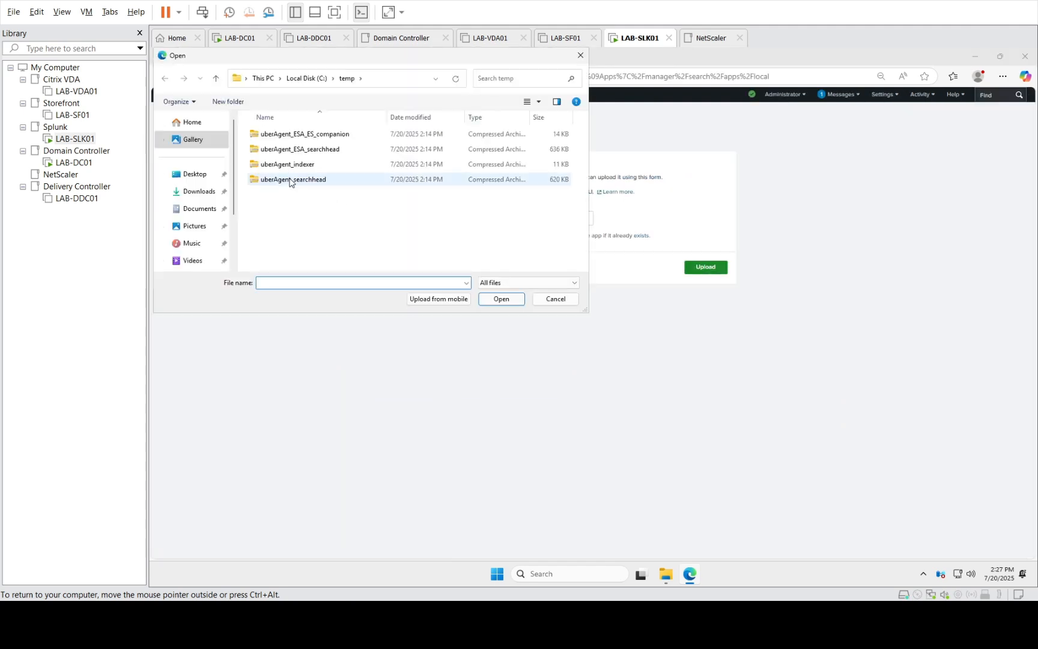
pyautogui.doubleClick(291, 181)
pyautogui.click(464, 234)
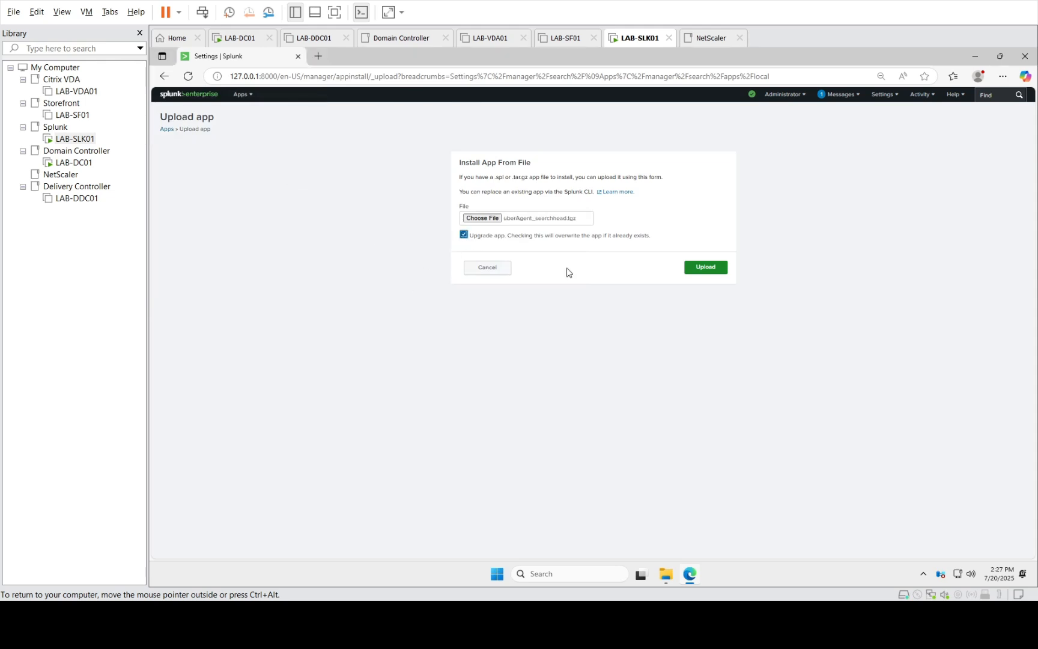
pyautogui.click(709, 267)
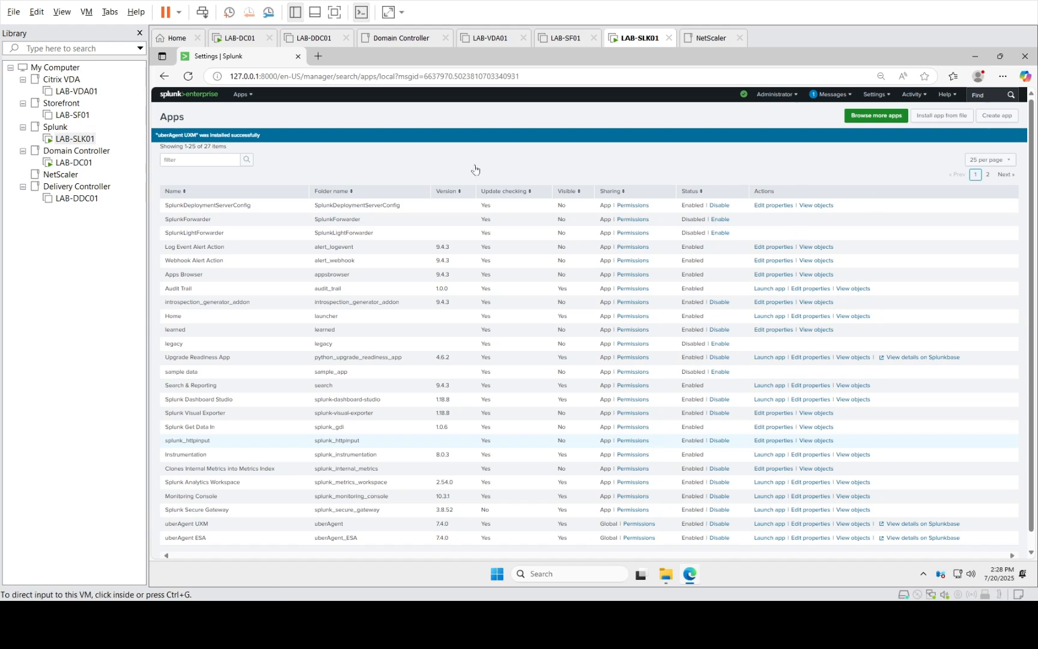
# Launch uberAgent UXM from the Splunk Apps menu
pyautogui.click(241, 94)
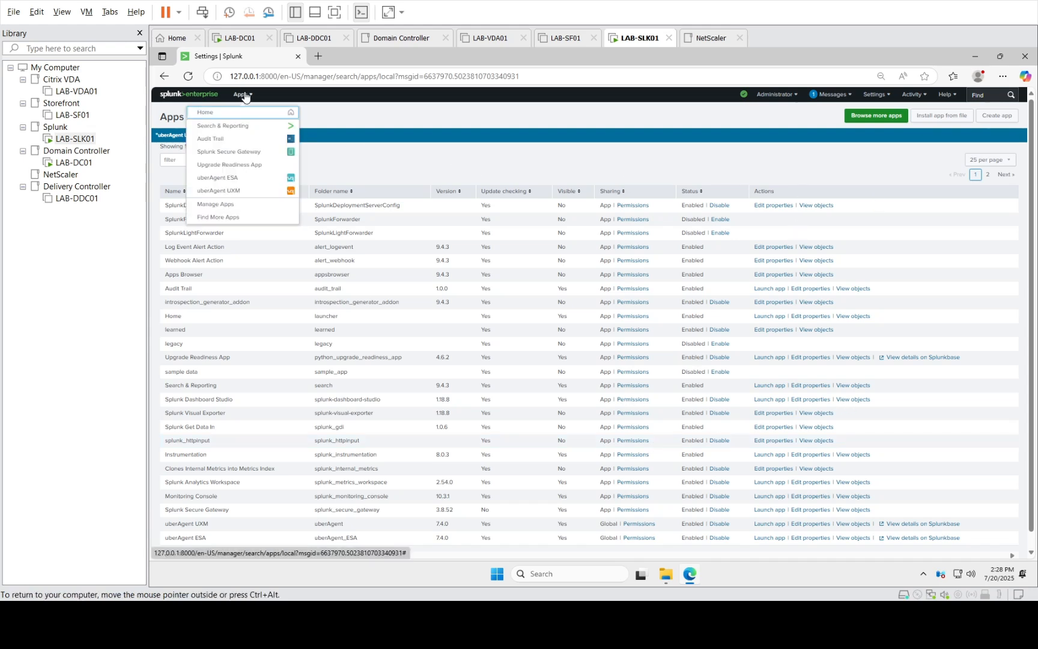
pyautogui.click(232, 193)
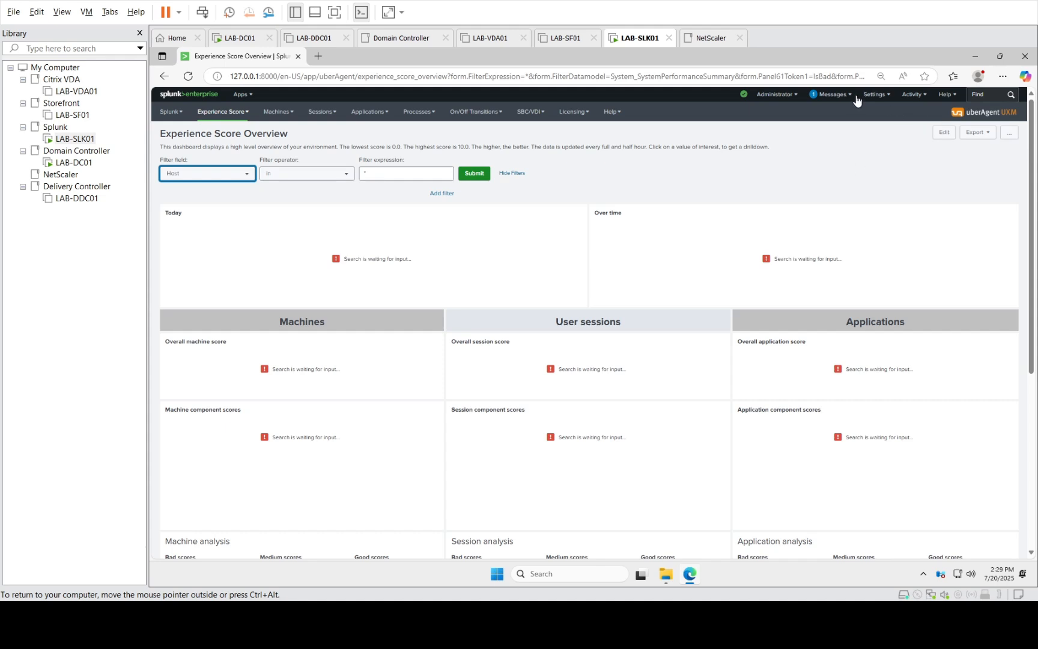
# Go to Settings > Data models, then return focus to the LAB-SLK01 VM
pyautogui.click(884, 97)
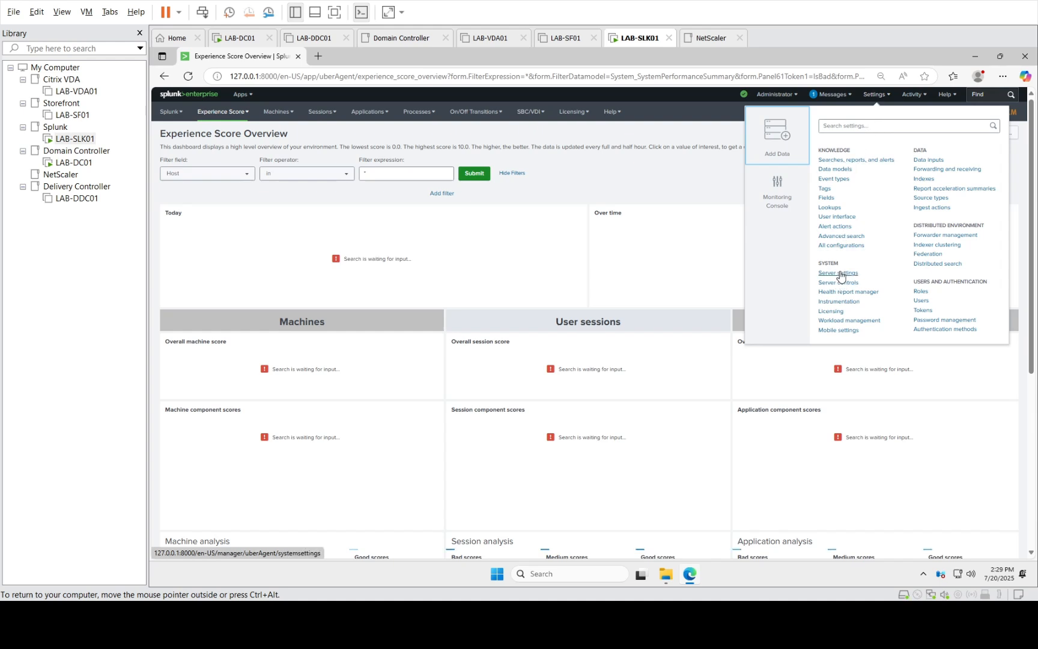
pyautogui.click(837, 169)
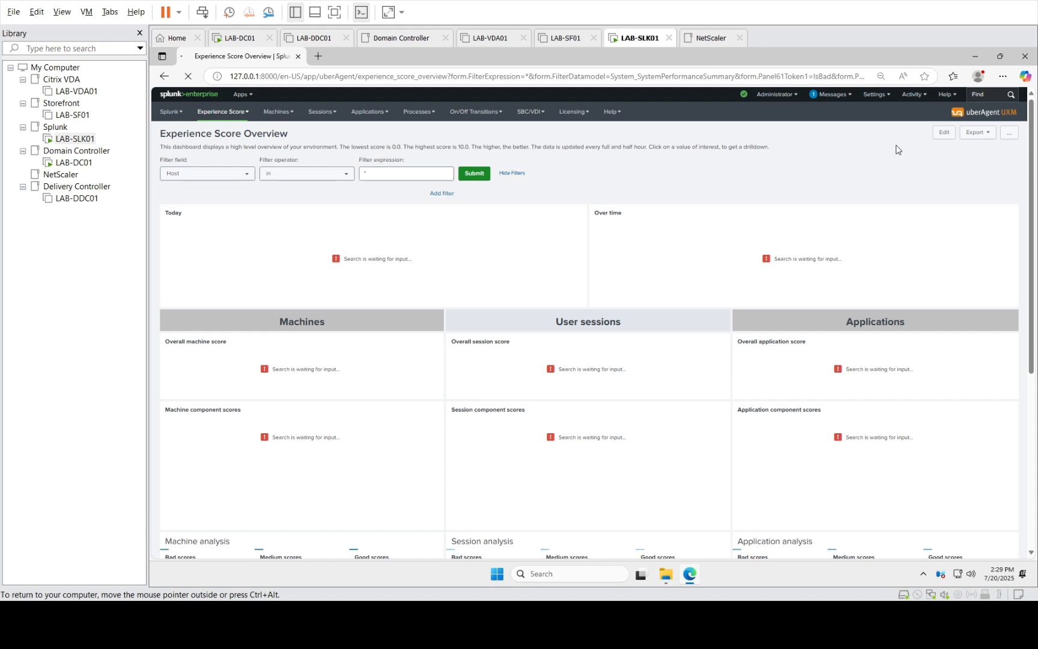
pyautogui.click(67, 139)
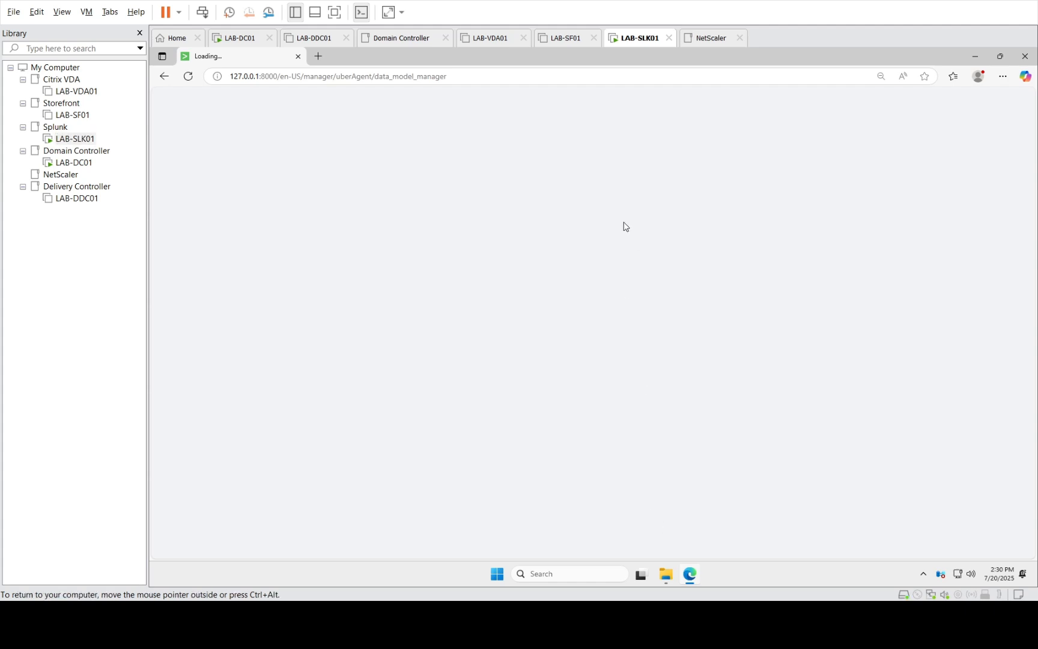
# Minimize and restore Edge so the Splunk Data Models page loads its 20 uberAgent models
pyautogui.click(689, 578)
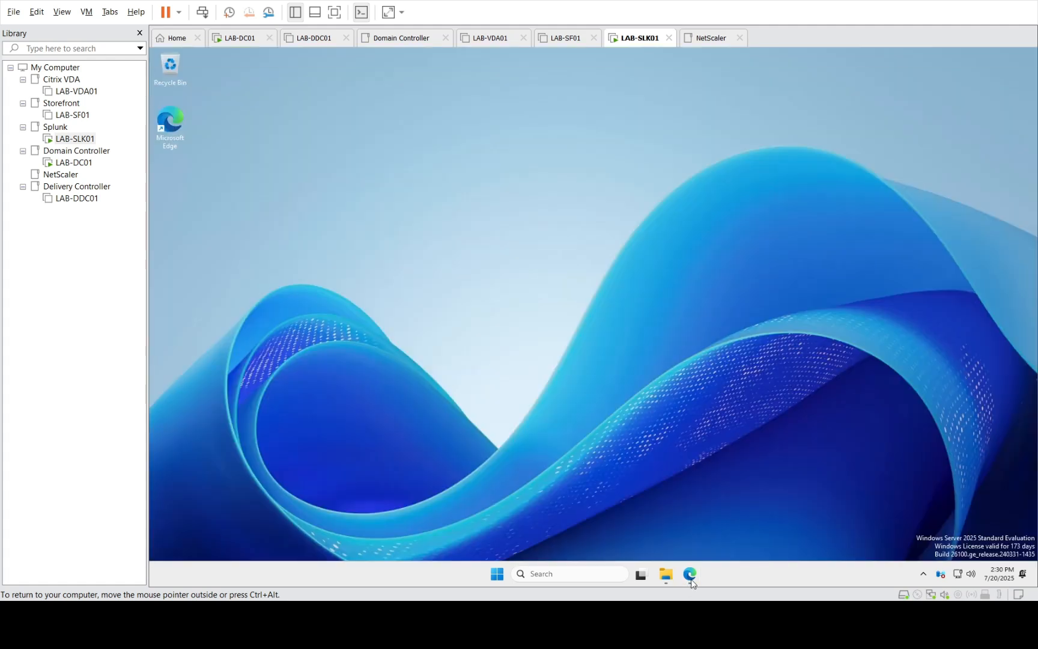
pyautogui.click(691, 577)
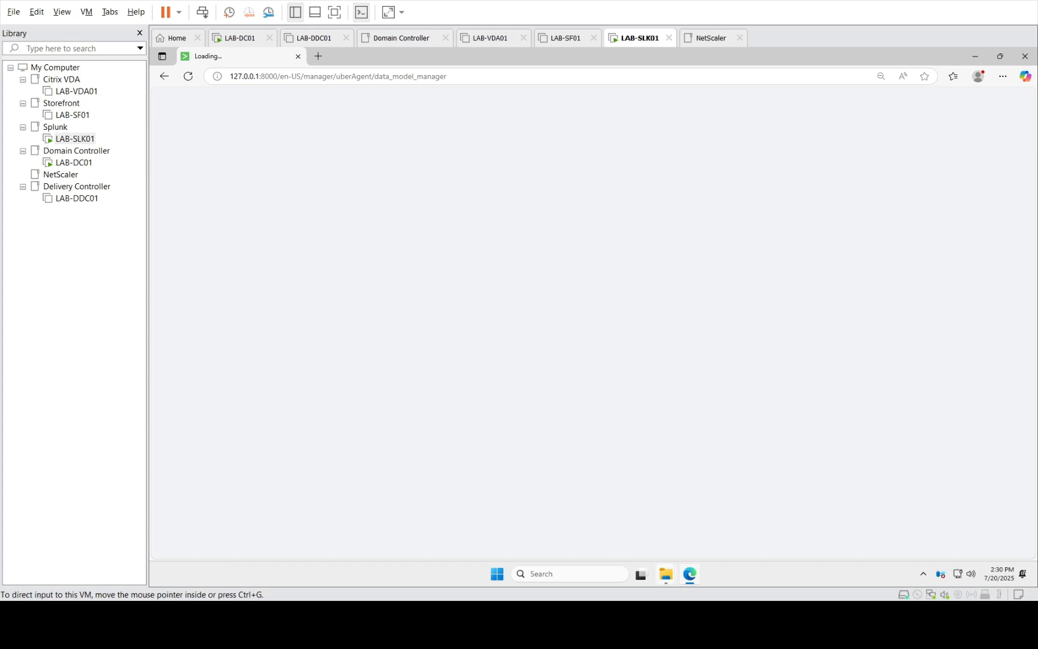
pyautogui.moveTo(666, 574)
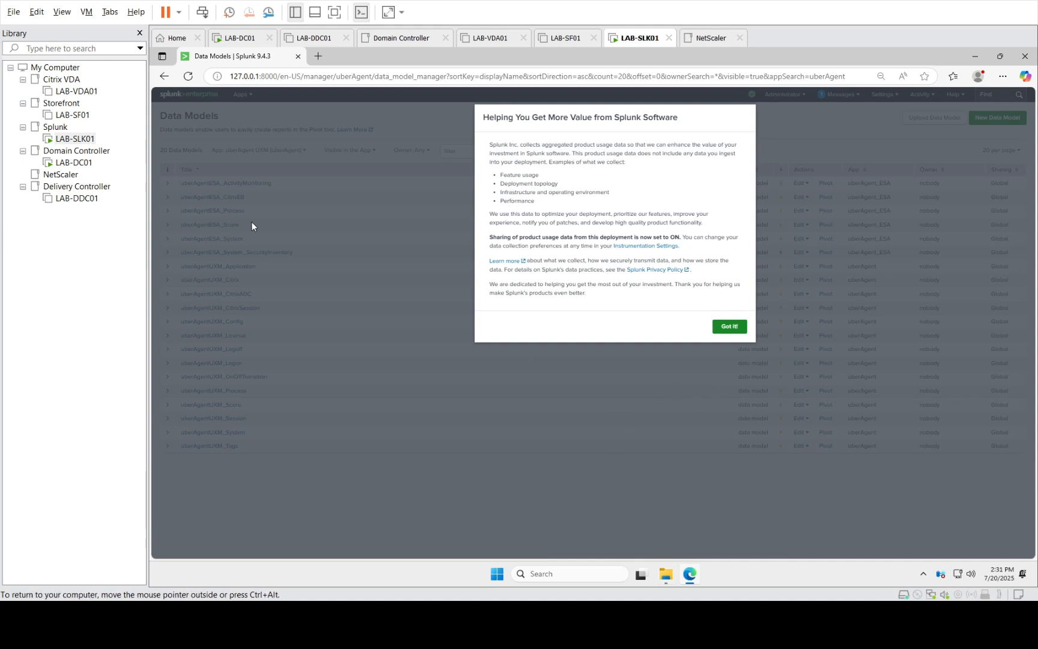
# Dismiss the usage-data notice and go to Settings > Data inputs
pyautogui.click(728, 326)
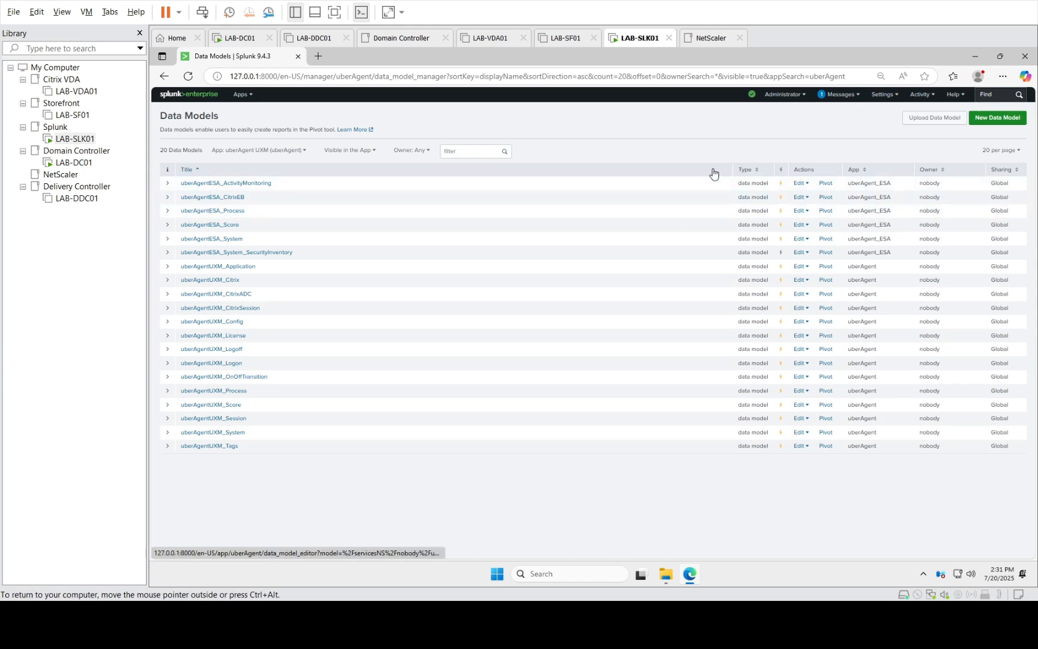
pyautogui.click(883, 95)
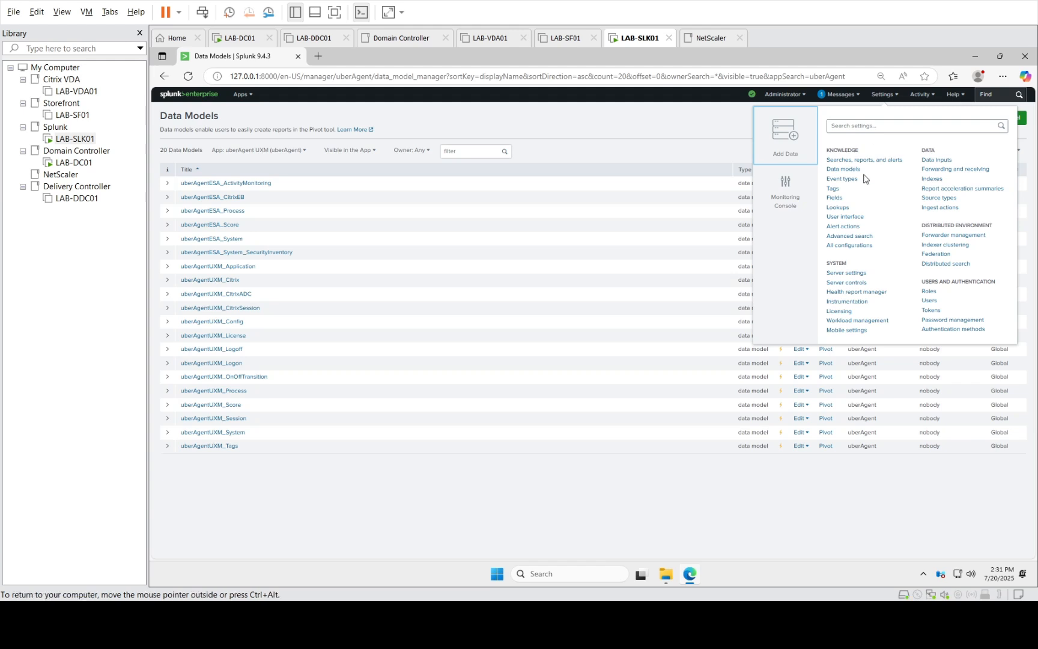
pyautogui.click(944, 160)
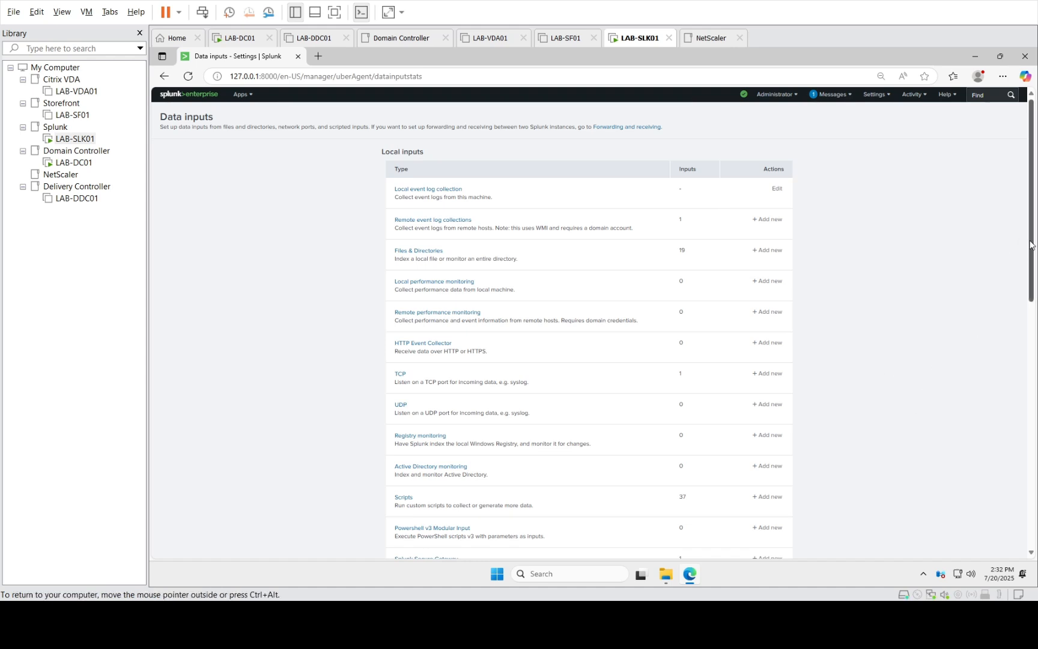
# Scroll the Local inputs list to view HTTP Event Collector and TCP input types
pyautogui.moveTo(1031, 244); pyautogui.dragTo(1036, 291)
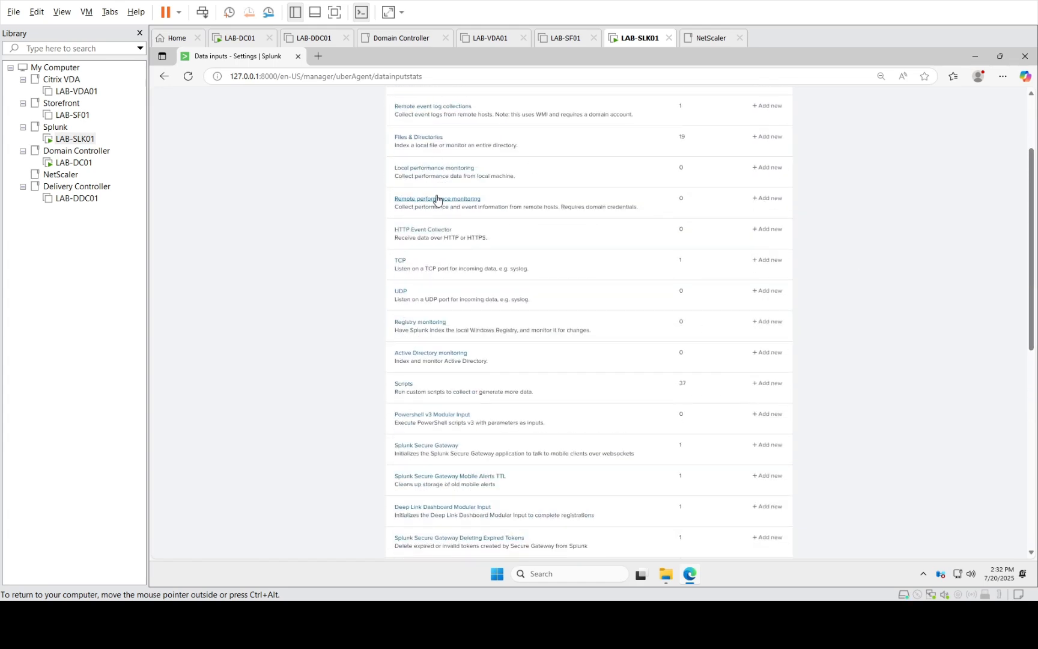
pyautogui.click(401, 261)
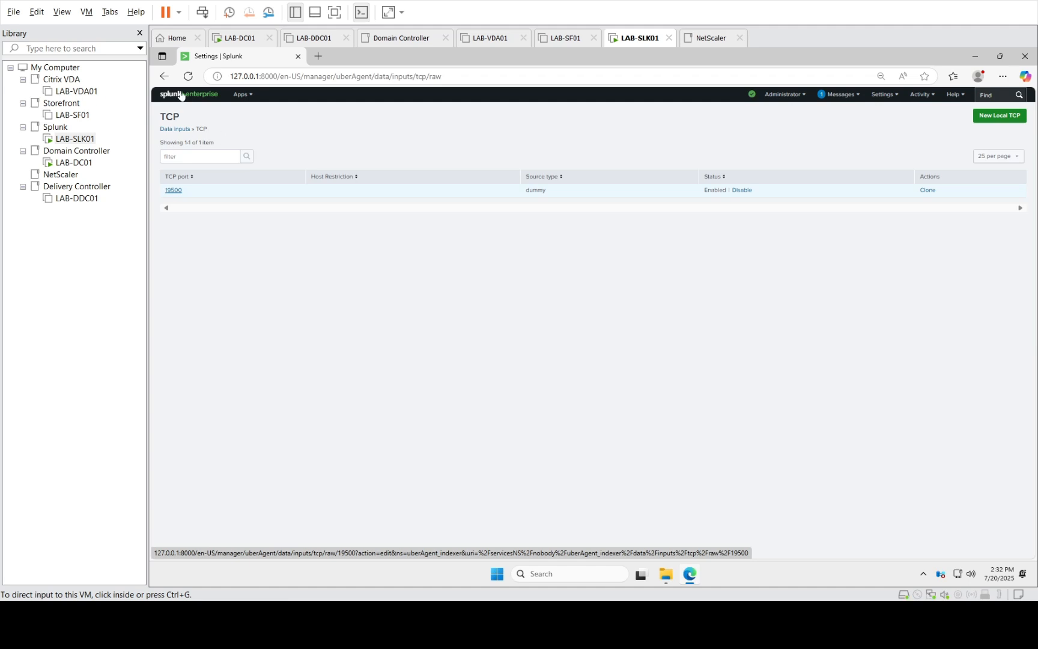
pyautogui.click(166, 76)
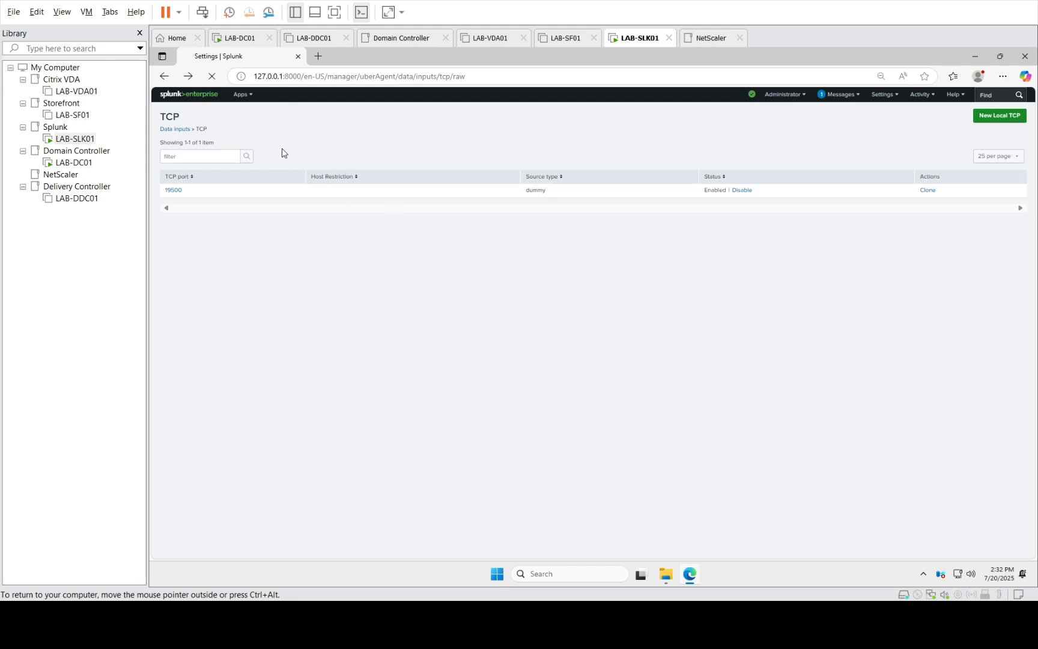
pyautogui.click(170, 129)
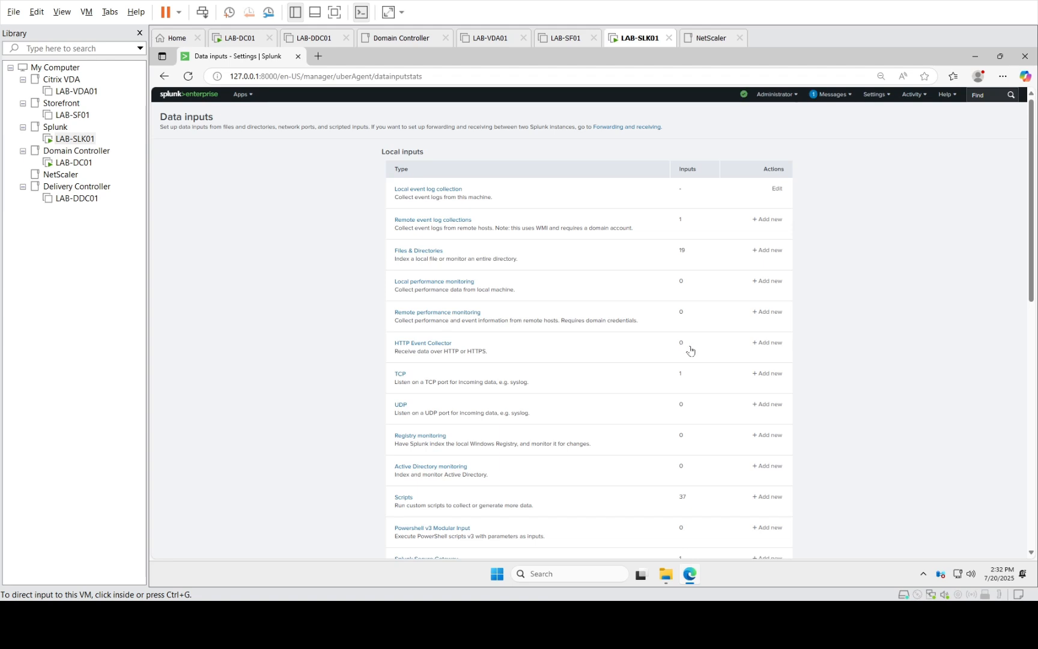
# Open HTTP Event Collector from Data inputs and start a New Token
pyautogui.click(436, 344)
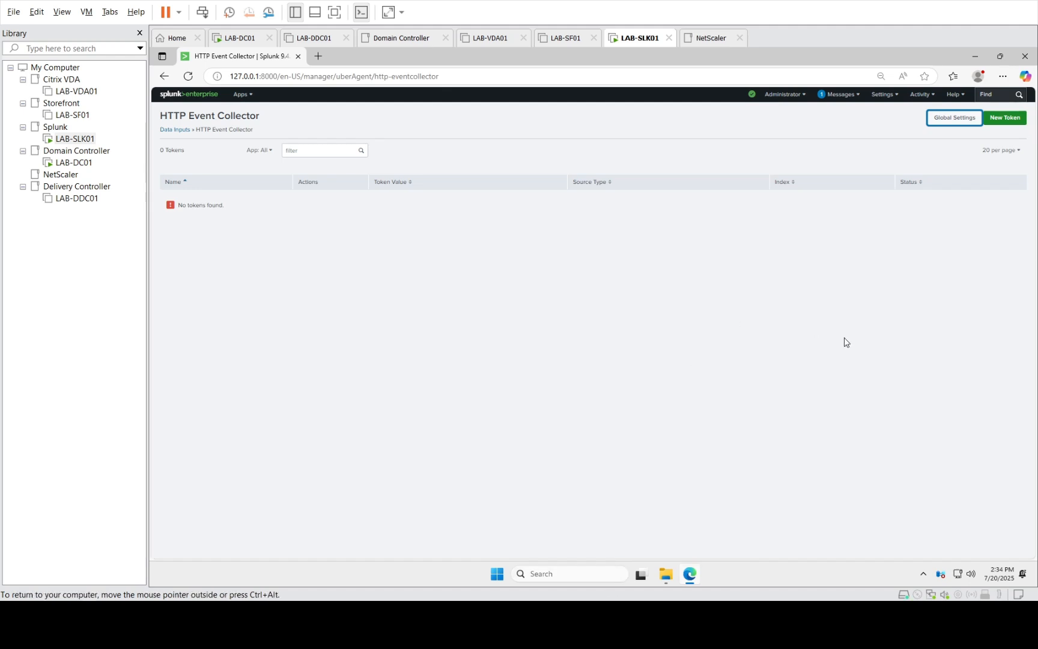
pyautogui.click(1016, 122)
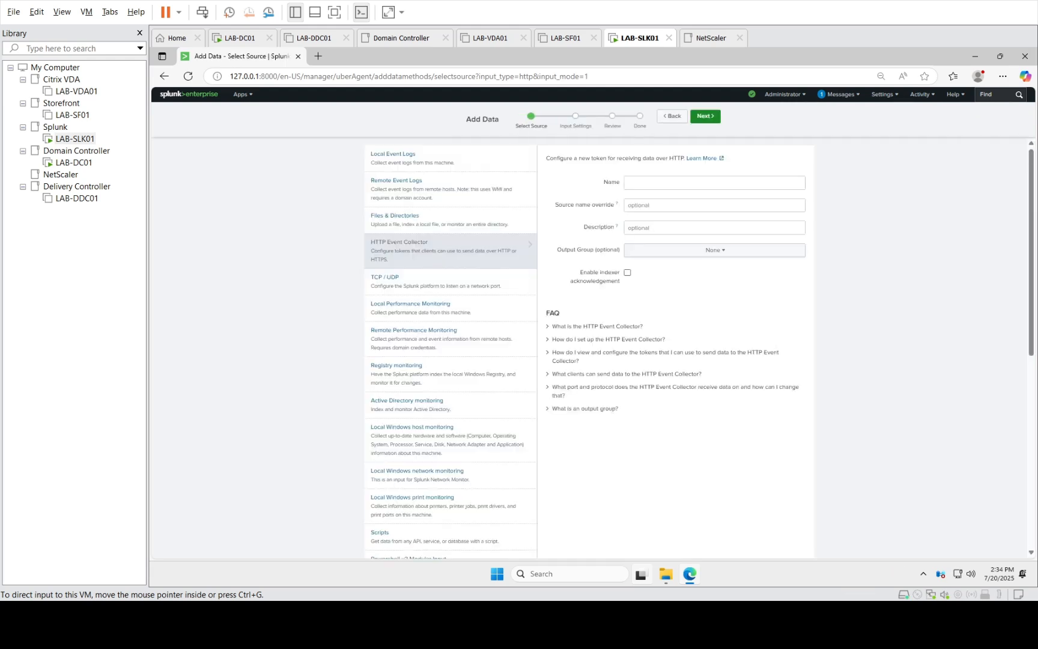
# Name the new HTTP Event Collector token 'UberAgent' and double-check the name entry
pyautogui.click(643, 185)
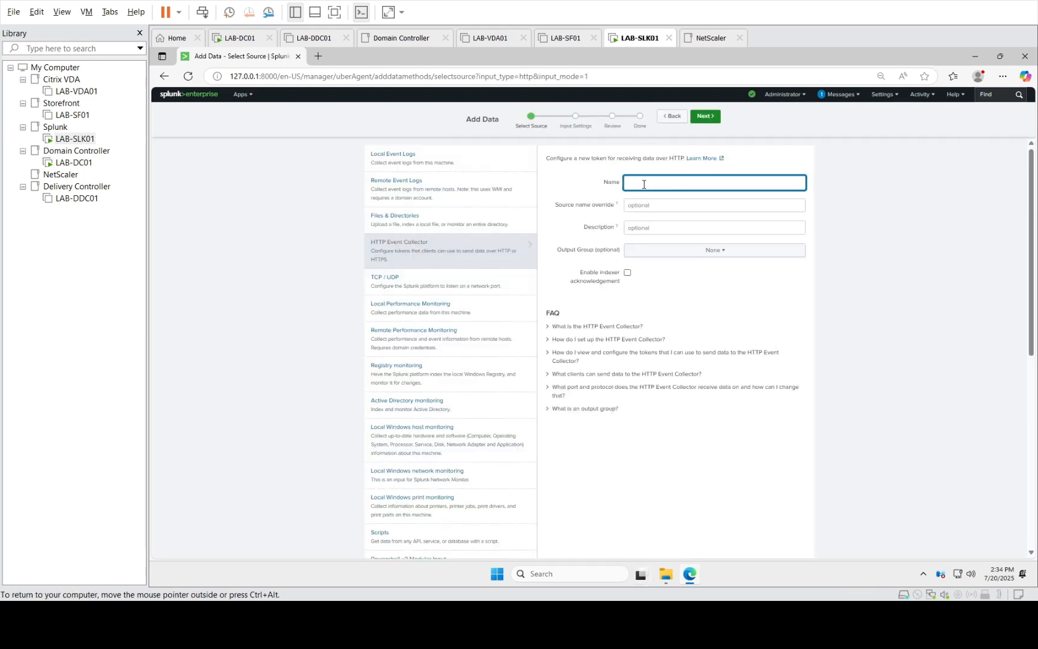
pyautogui.write('UberAgent')
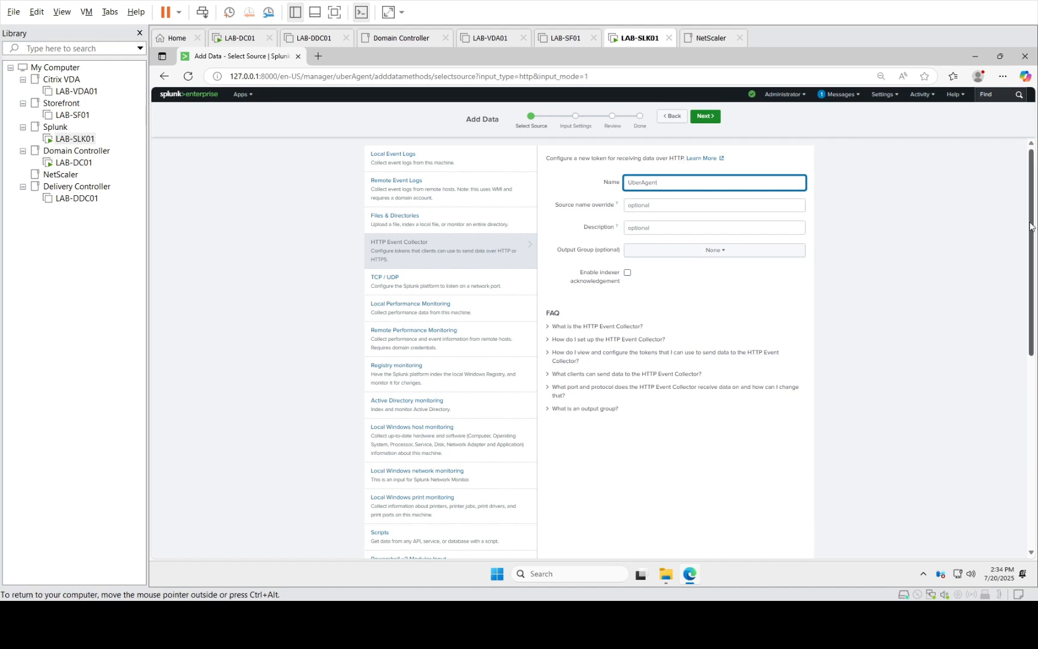
pyautogui.moveTo(1032, 240); pyautogui.dragTo(1034, 192)
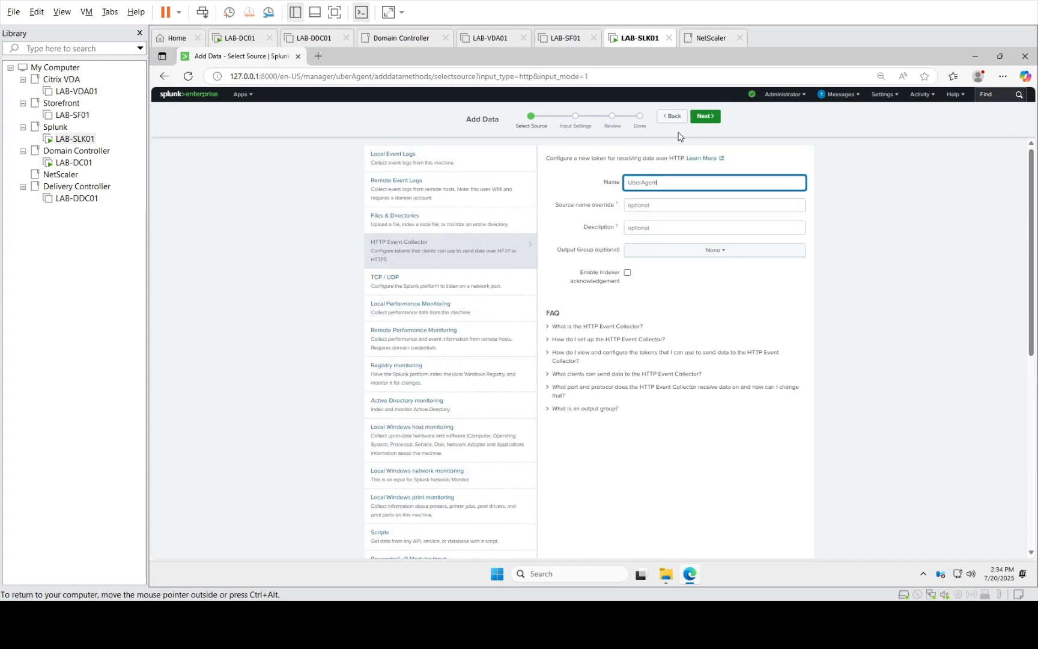
pyautogui.click(705, 118)
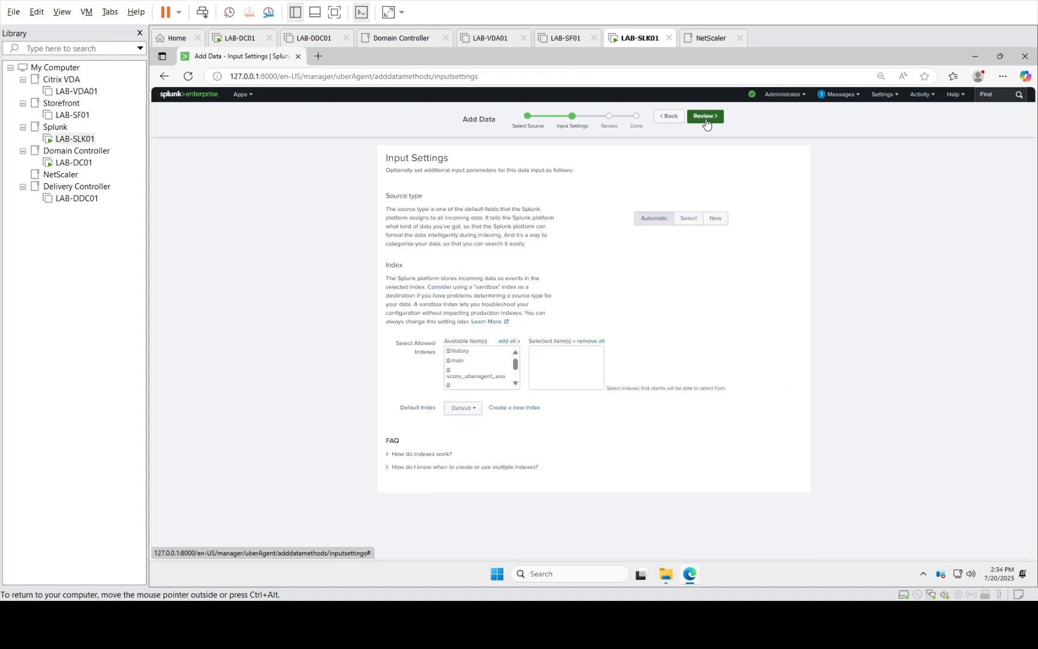
pyautogui.click(667, 116)
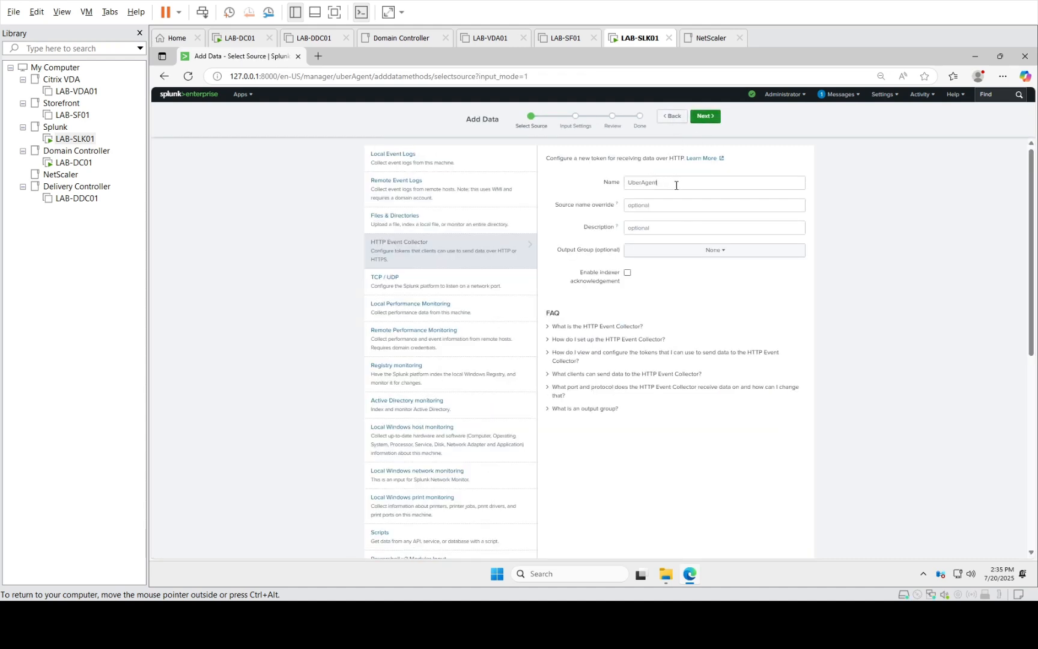
pyautogui.click(677, 185)
pyautogui.click(865, 185)
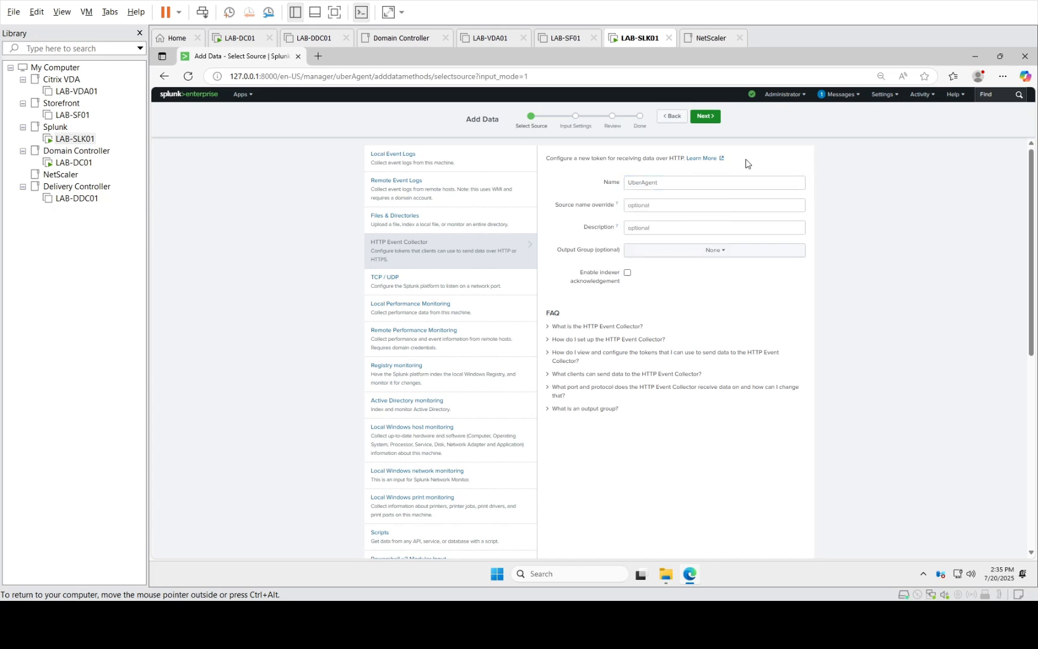
# Step through input settings and review, then submit to create the UberAgent token with index uberagent
pyautogui.click(715, 121)
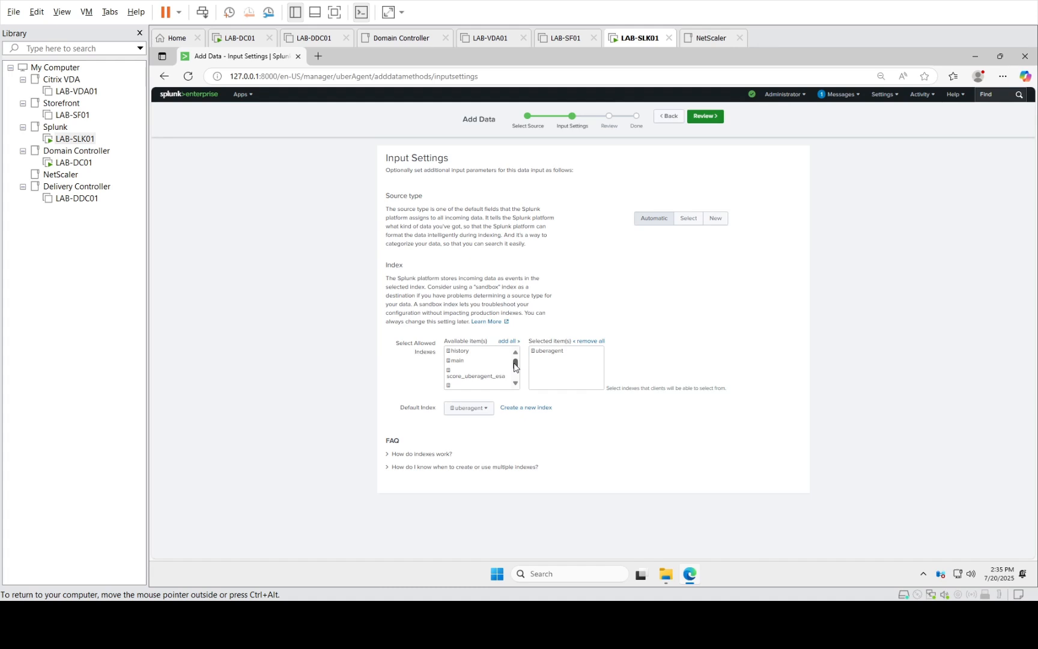
pyautogui.moveTo(515, 367); pyautogui.dragTo(516, 387)
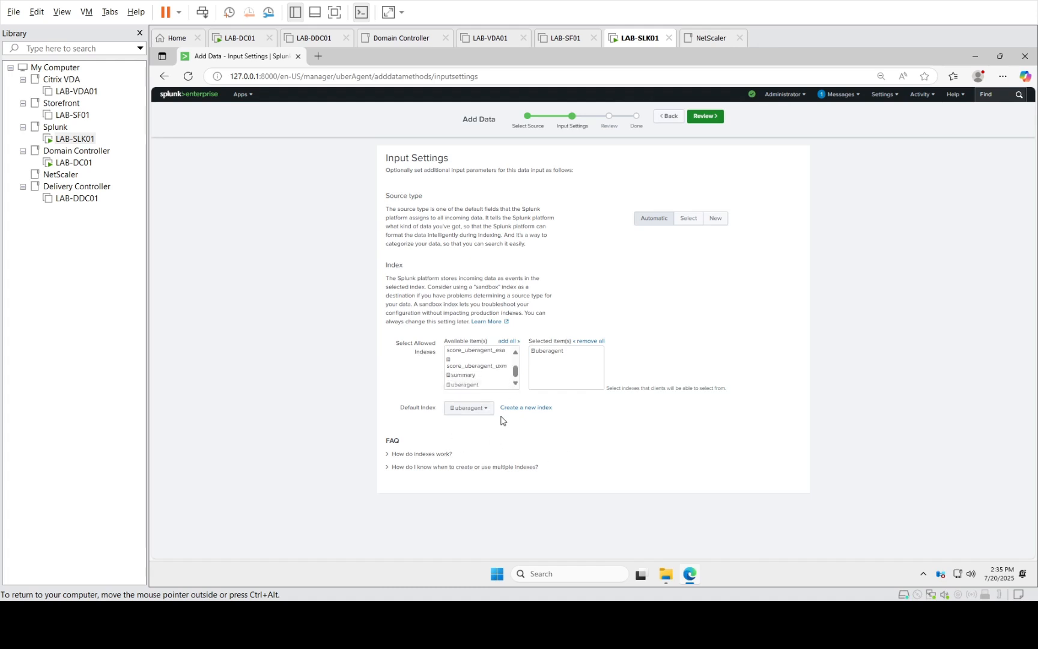
pyautogui.click(705, 116)
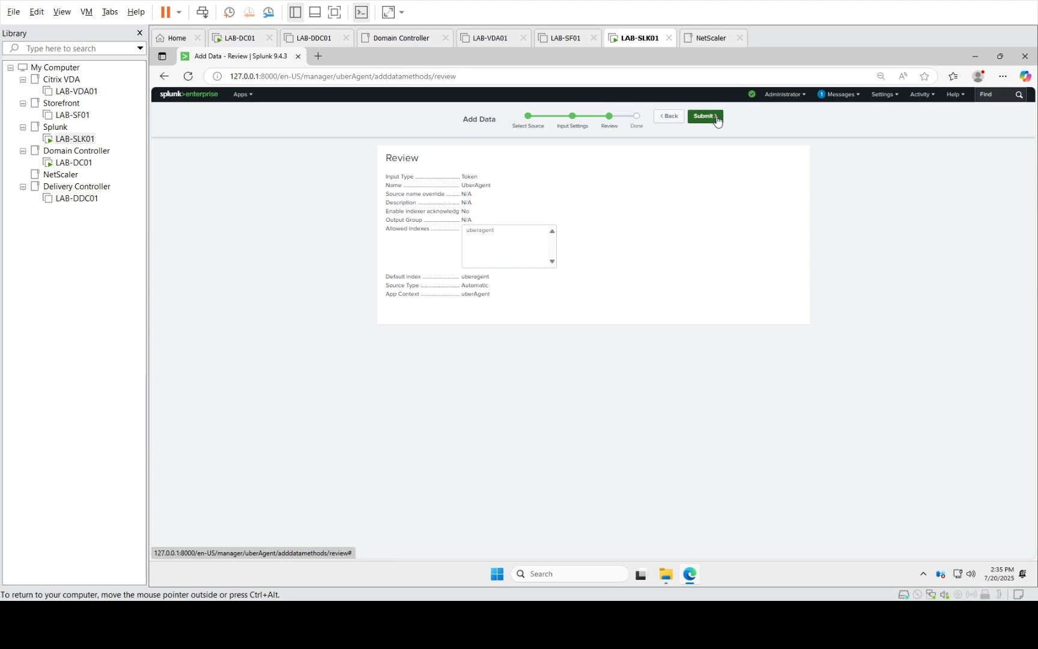
pyautogui.click(716, 119)
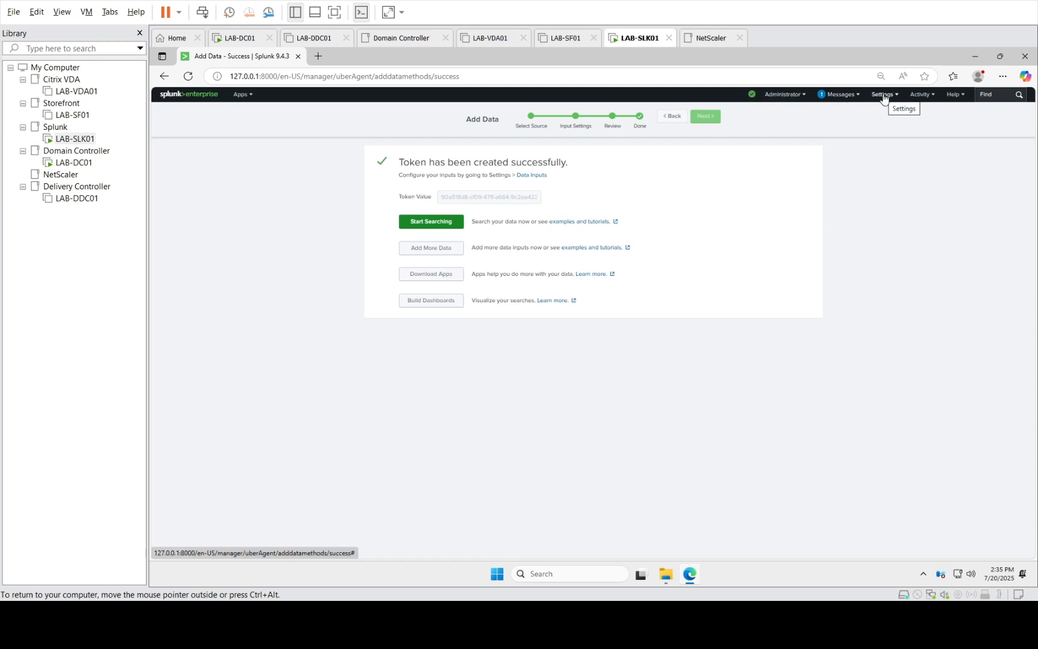
# Select the new UberAgent token value and copy it to the clipboard
pyautogui.click(452, 202)
pyautogui.doubleClick(451, 201)
pyautogui.hotkey('ctrl', 'c')
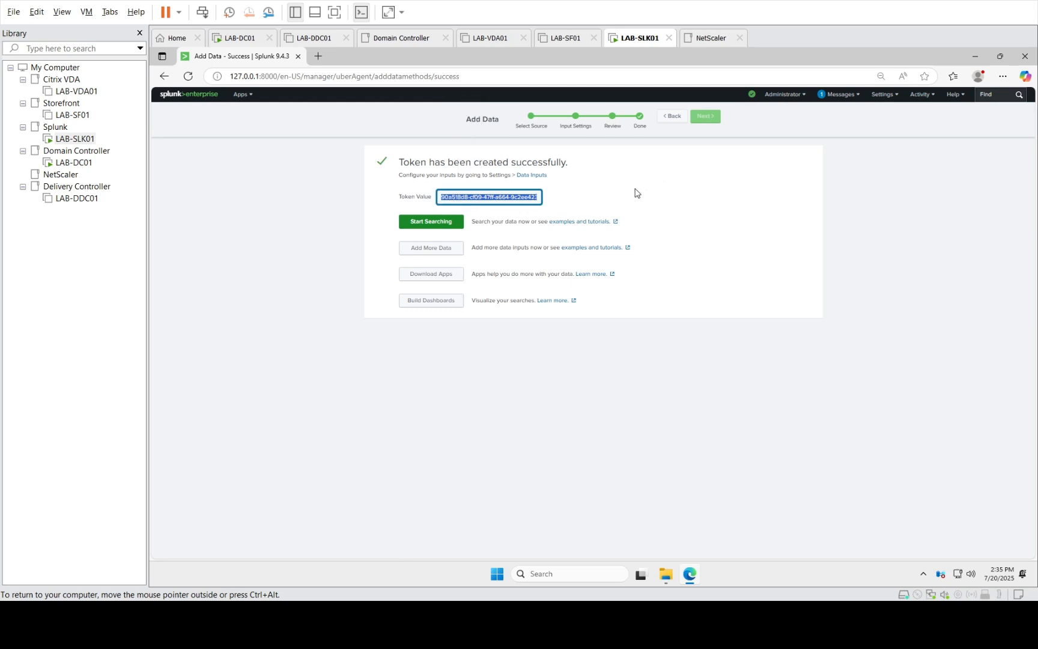
pyautogui.click(616, 201)
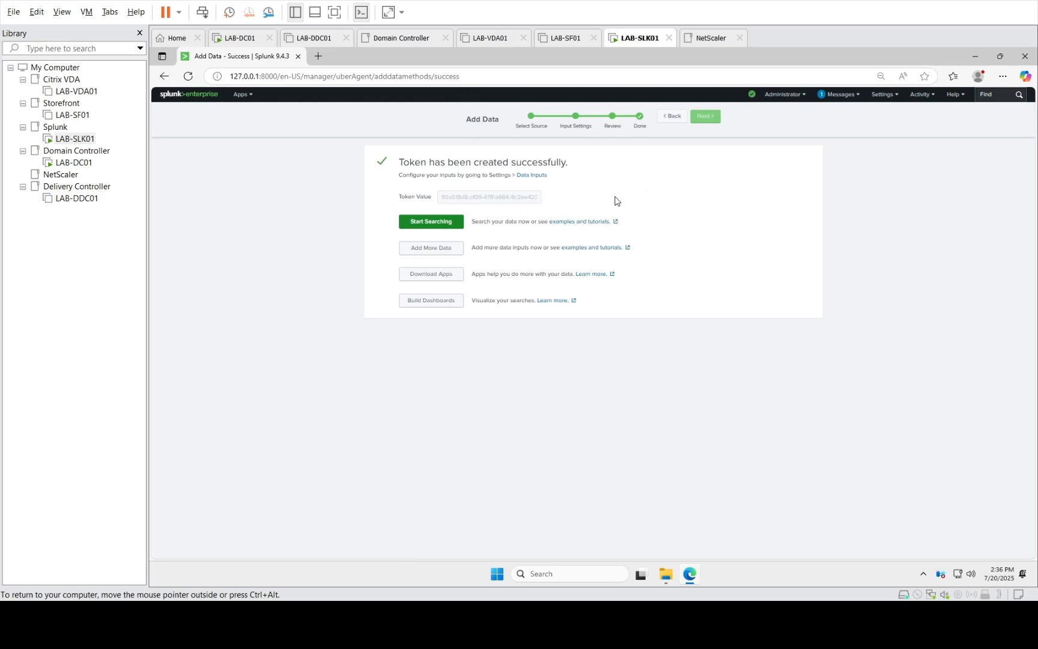
pyautogui.click(885, 95)
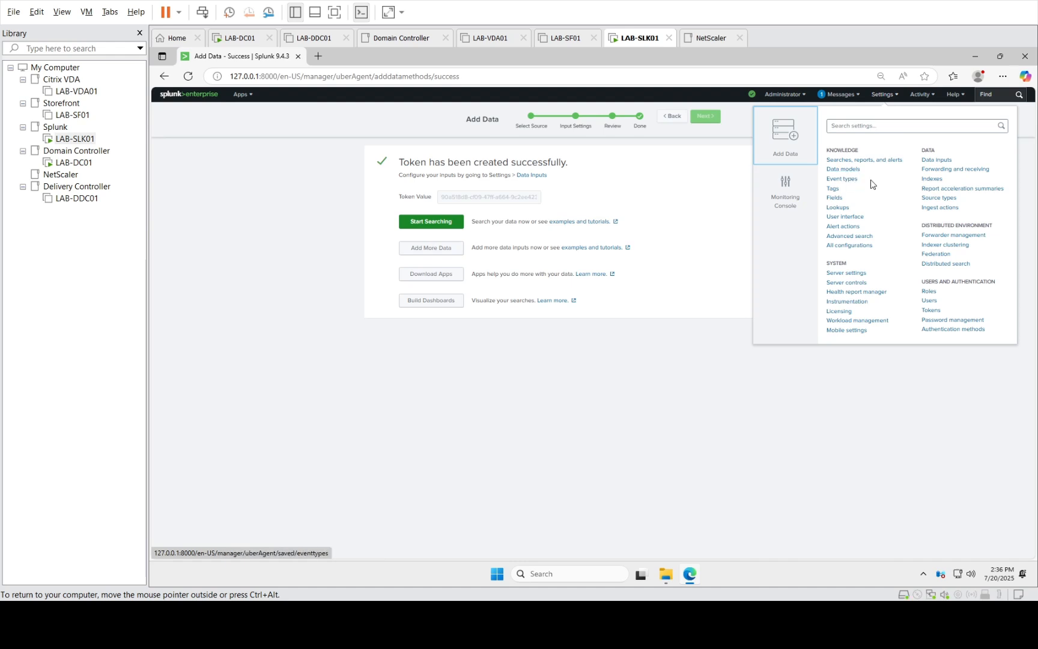
pyautogui.click(459, 200)
pyautogui.hotkey('ctrl', 'c')
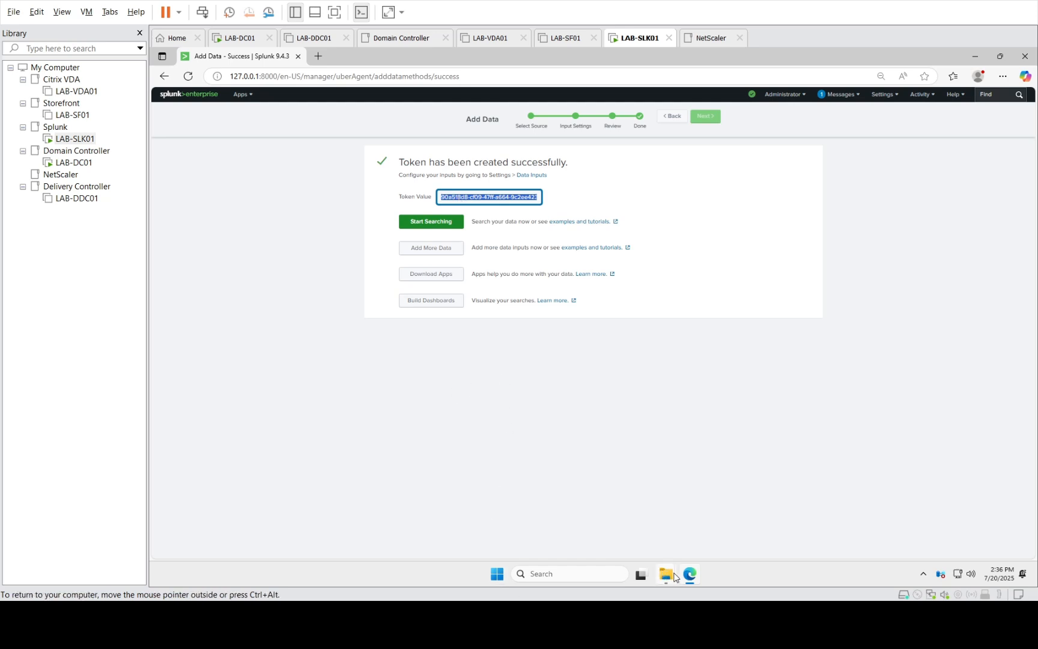
# Create a new text document named New Text Document in C:\temp
pyautogui.moveTo(666, 574)
pyautogui.click(622, 510)
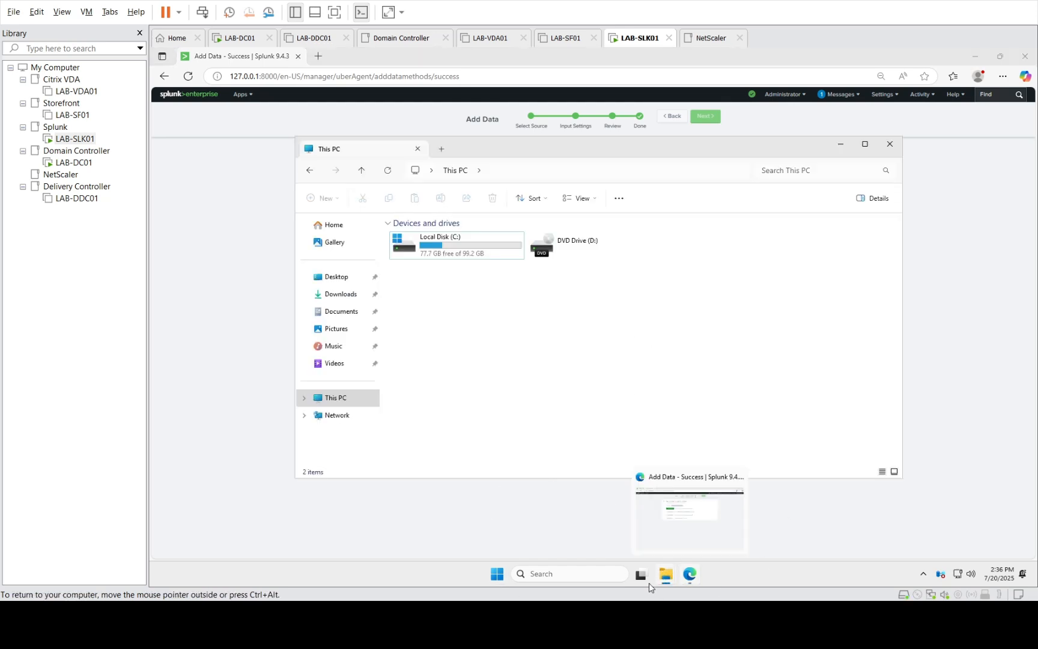
pyautogui.click(710, 537)
pyautogui.click(578, 281)
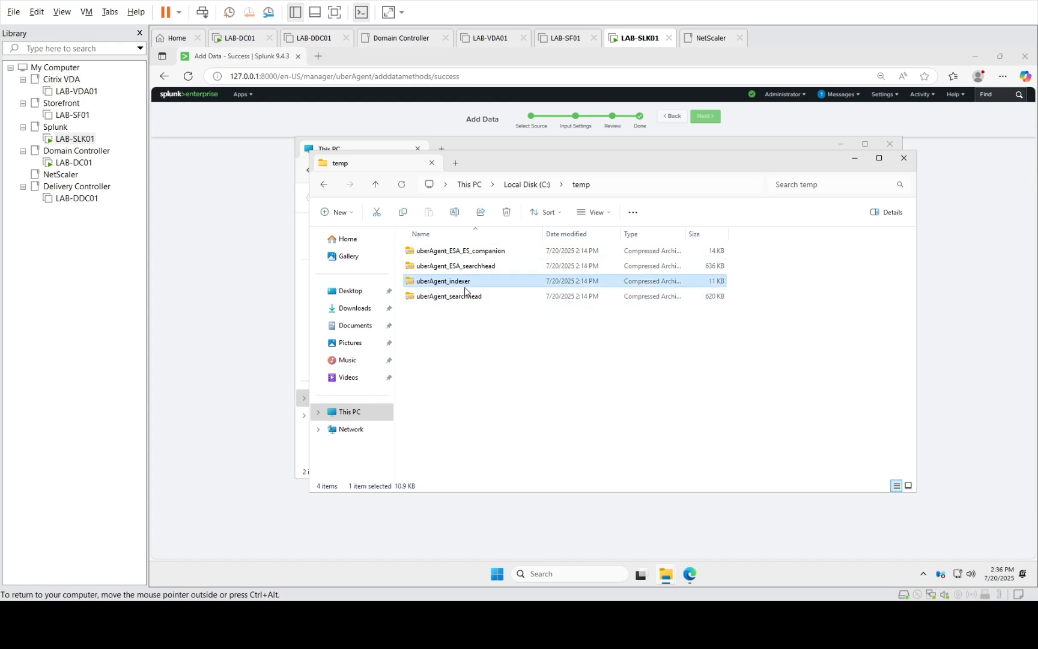
pyautogui.click(496, 384)
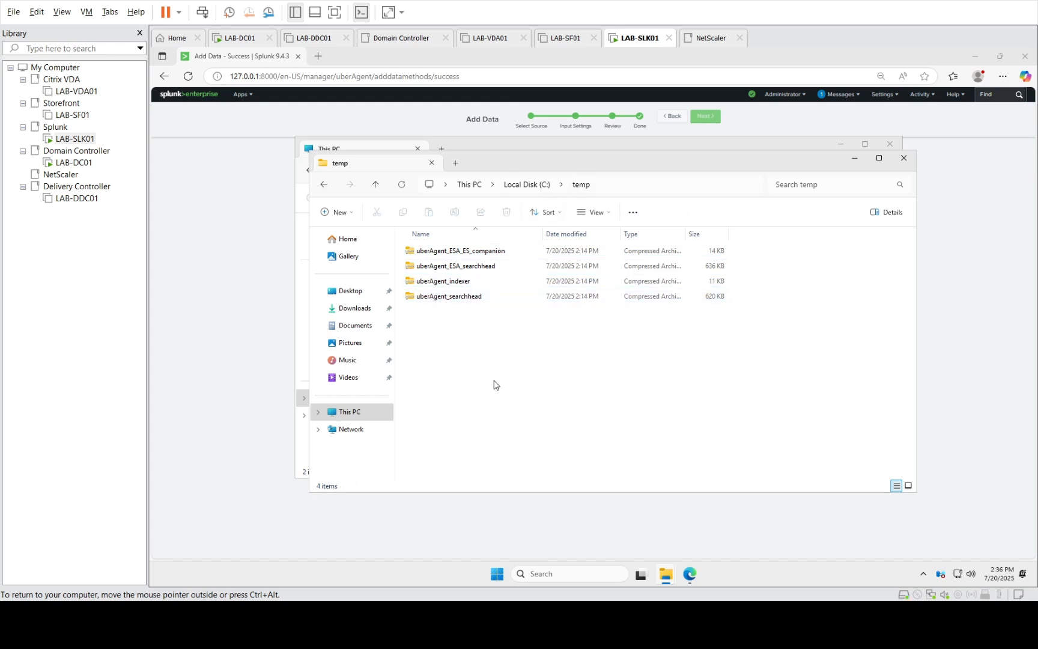
pyautogui.rightClick(494, 385)
pyautogui.moveTo(545, 309)
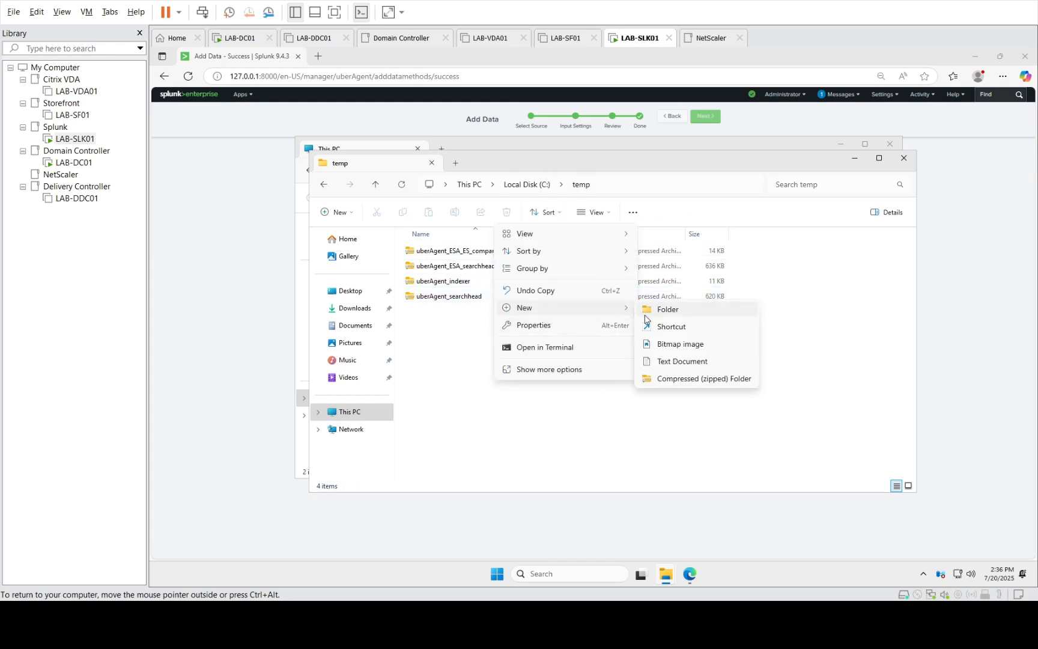
pyautogui.click(671, 362)
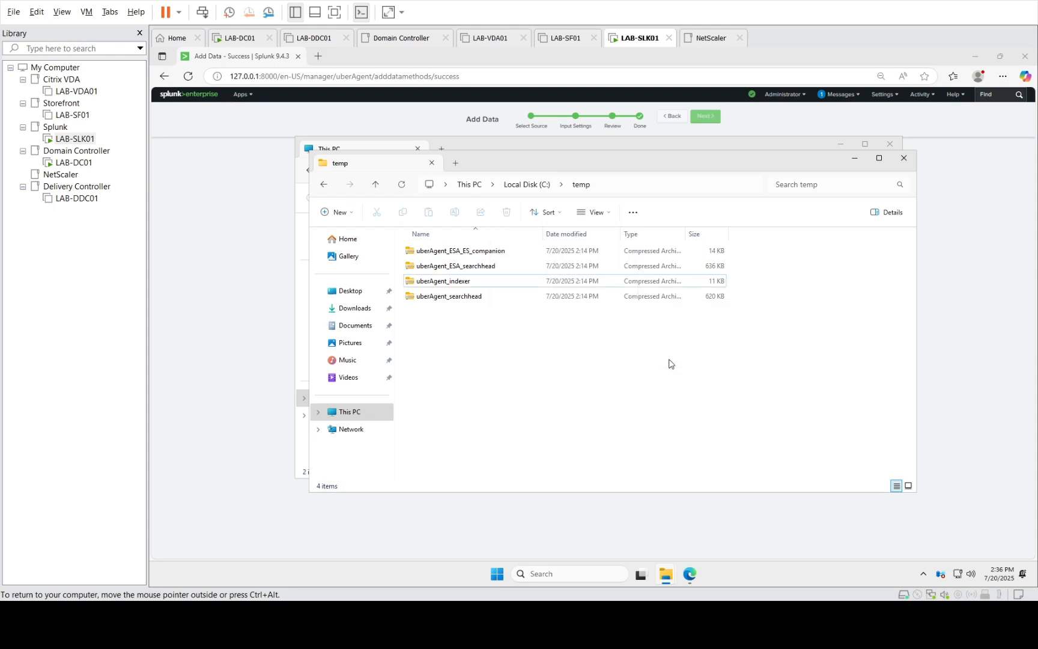
pyautogui.click(601, 367)
# Paste the token into New Text Document, save it, close the windows and return to Splunk
pyautogui.doubleClick(478, 315)
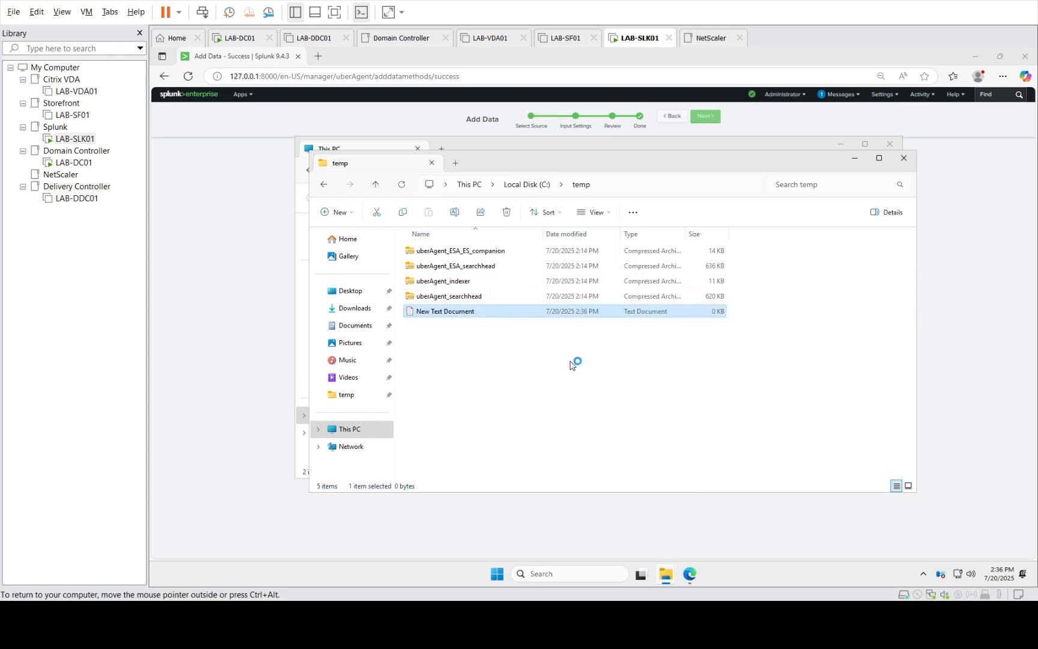
pyautogui.hotkey('ctrl', 'v')
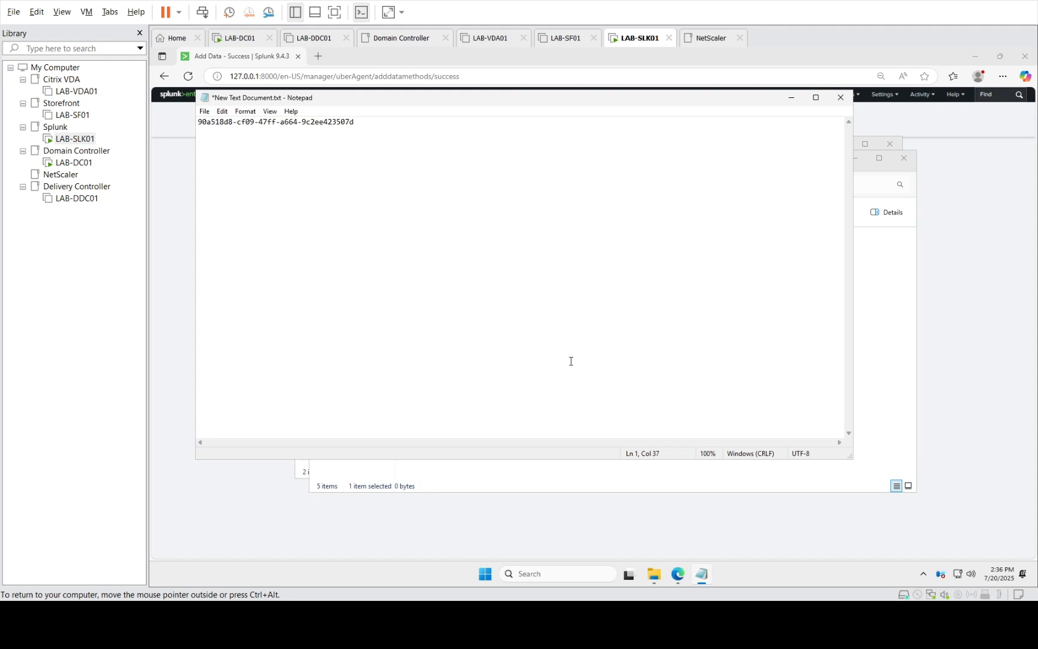
pyautogui.hotkey('ctrl', 's')
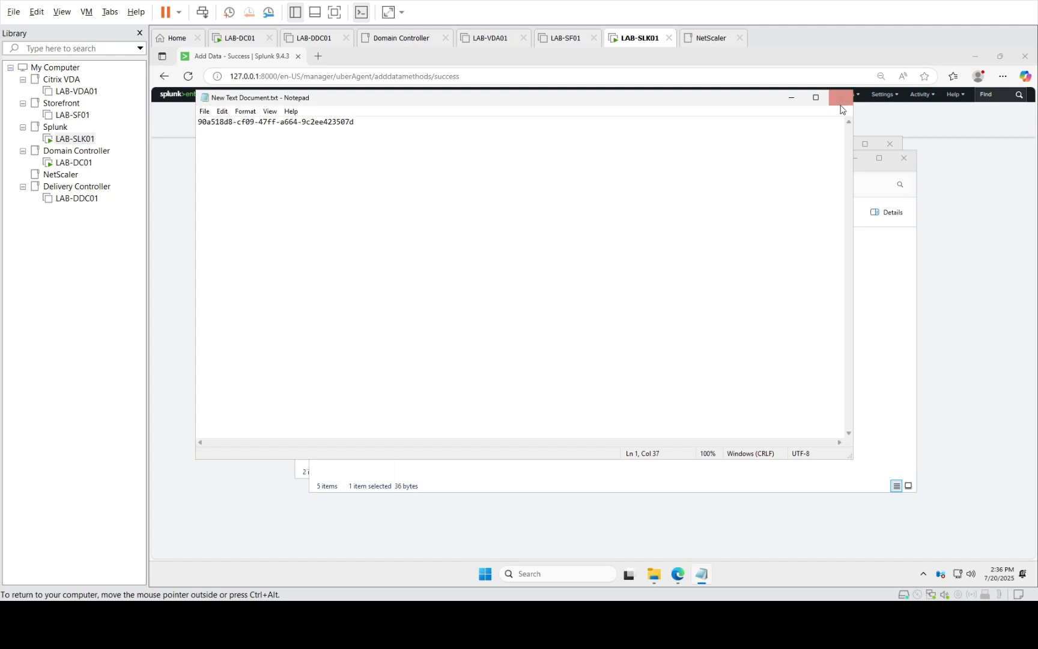
pyautogui.click(840, 97)
pyautogui.click(904, 158)
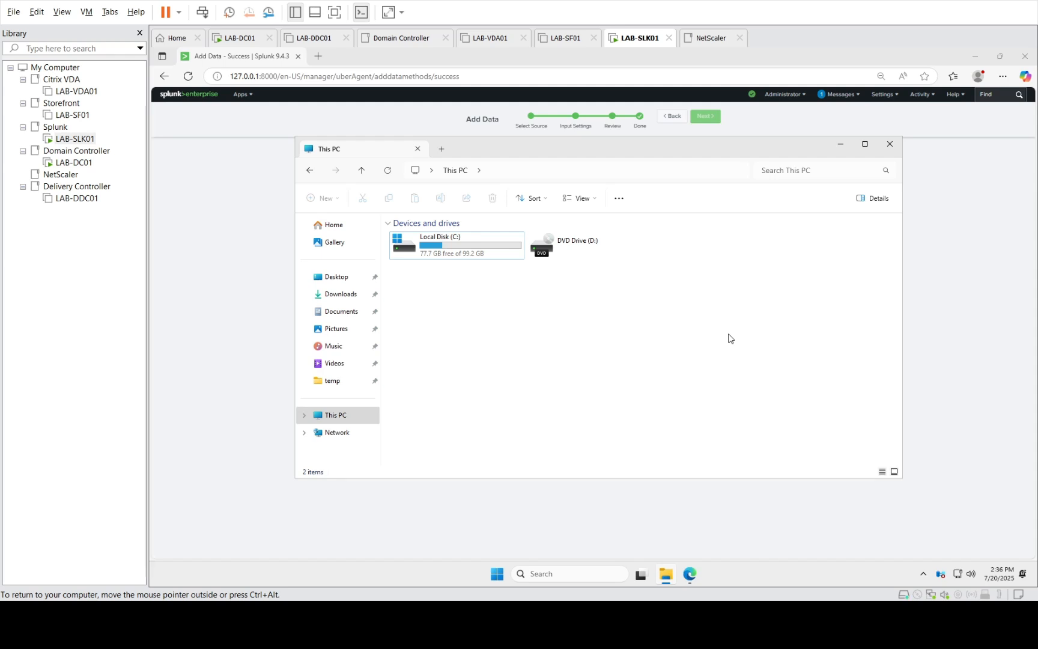
pyautogui.moveTo(665, 574)
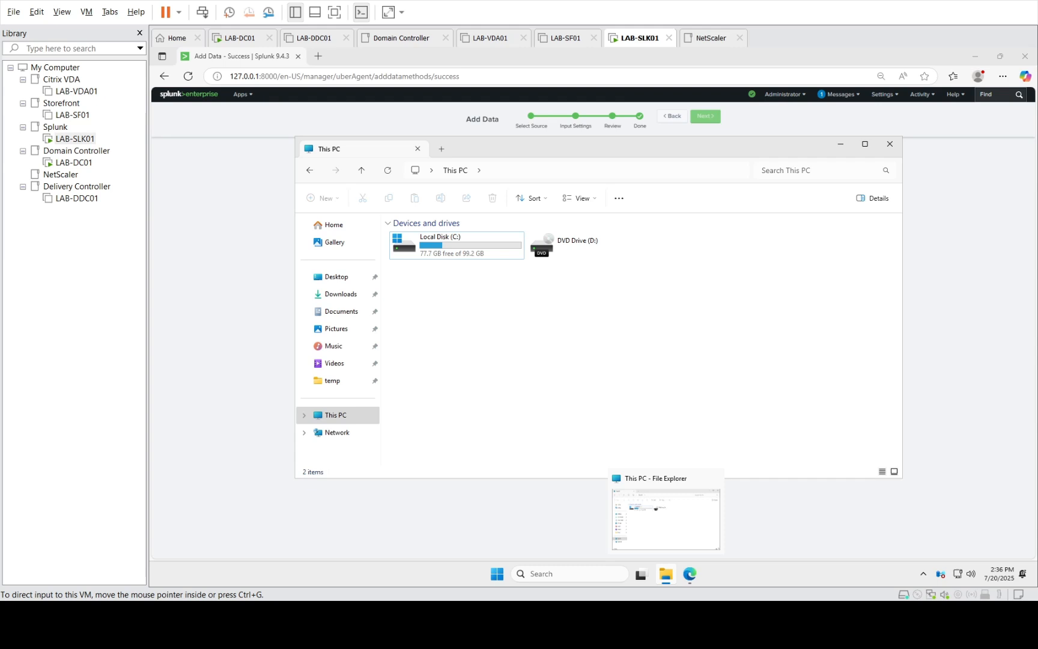
pyautogui.click(491, 504)
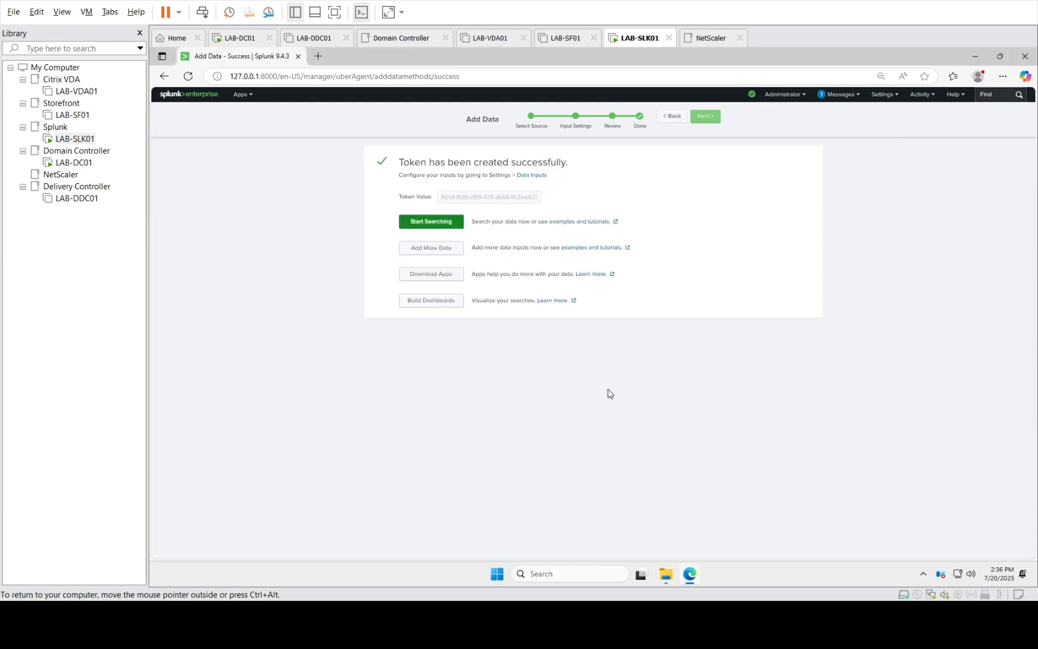
# Go to Settings > Data Inputs > HTTP Event Collector and reveal the UberAgent token value
pyautogui.click(888, 96)
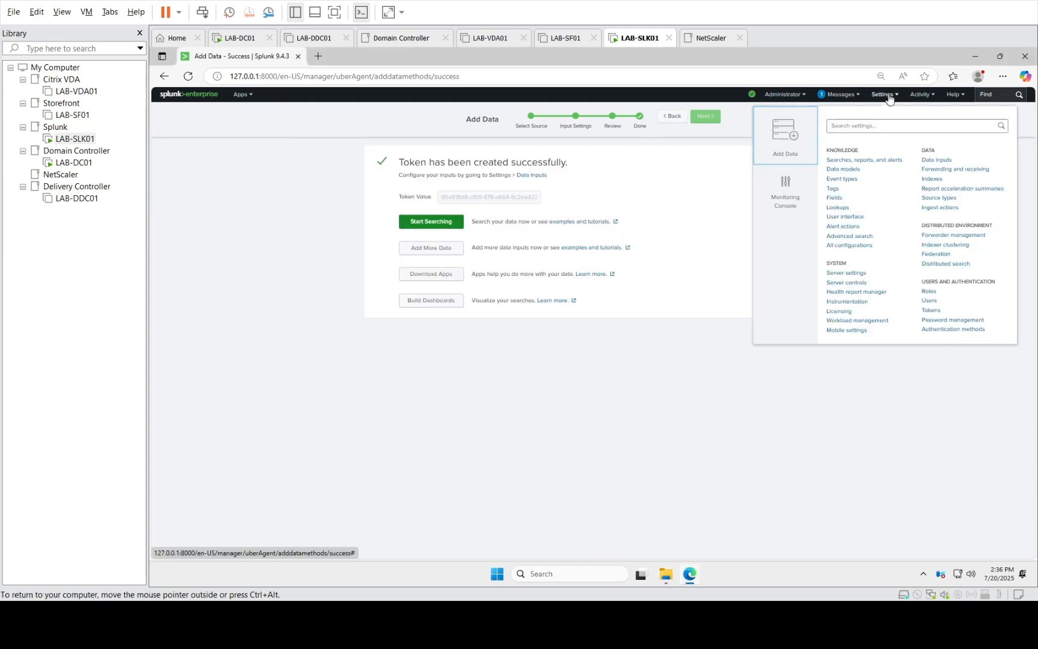
pyautogui.click(941, 161)
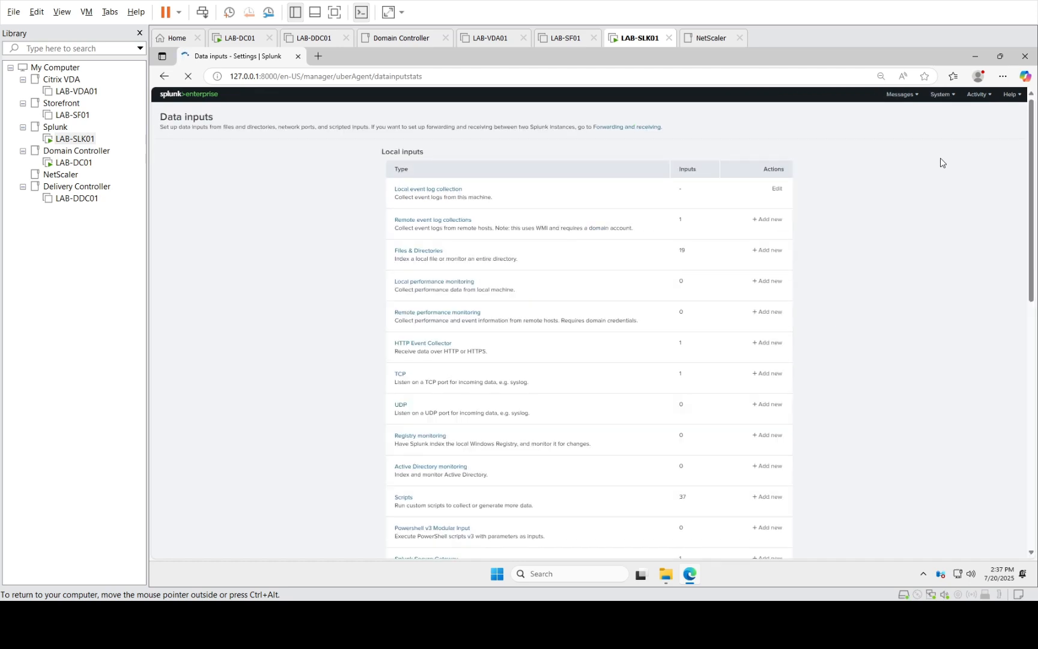
pyautogui.click(421, 344)
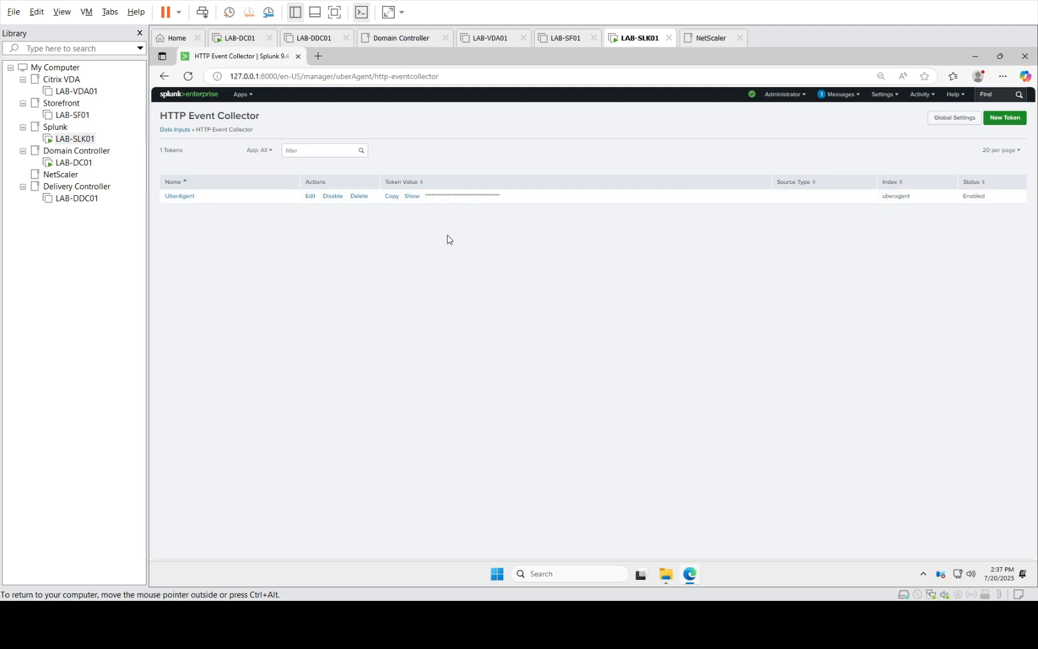
pyautogui.click(412, 198)
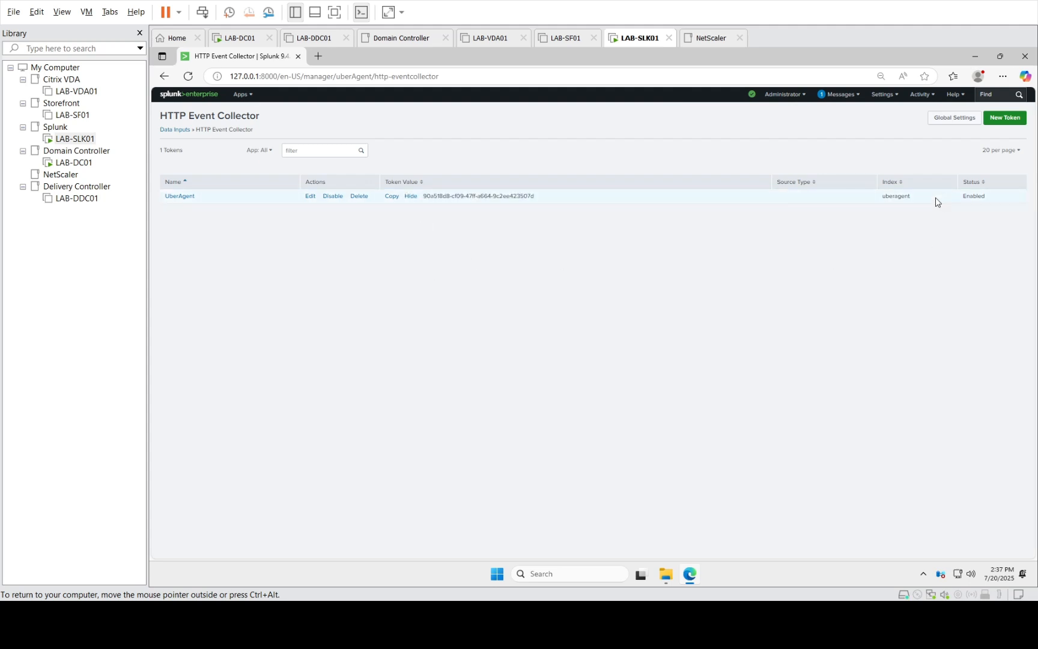
# Set All Tokens to Enabled in HTTP Event Collector Global Settings and save
pyautogui.click(959, 115)
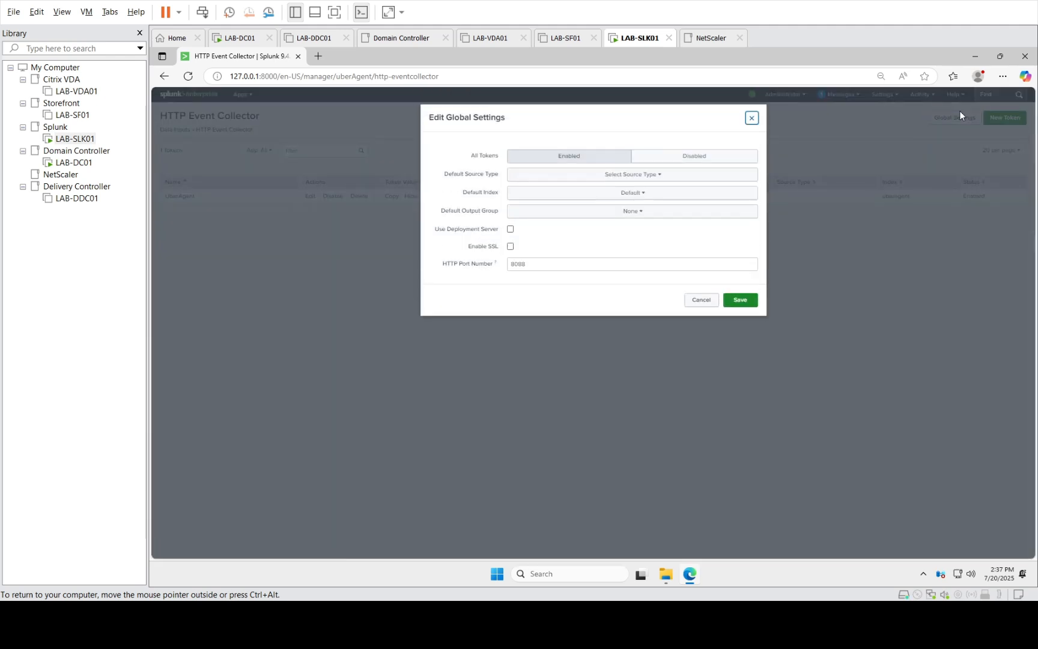
pyautogui.click(550, 161)
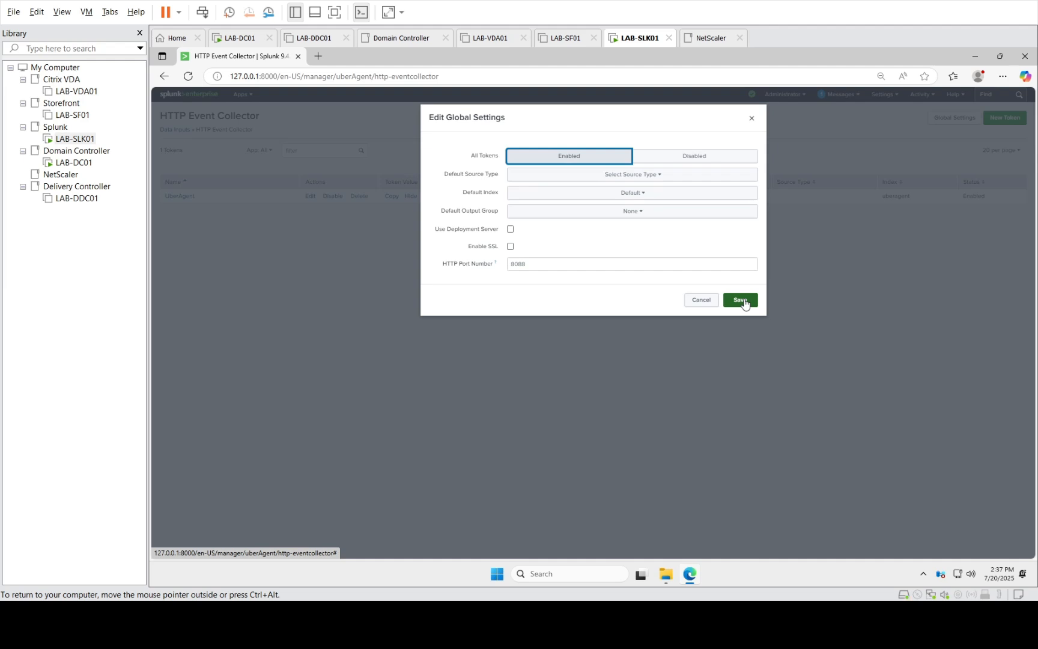
pyautogui.hotkey('ctrl', 'alt')
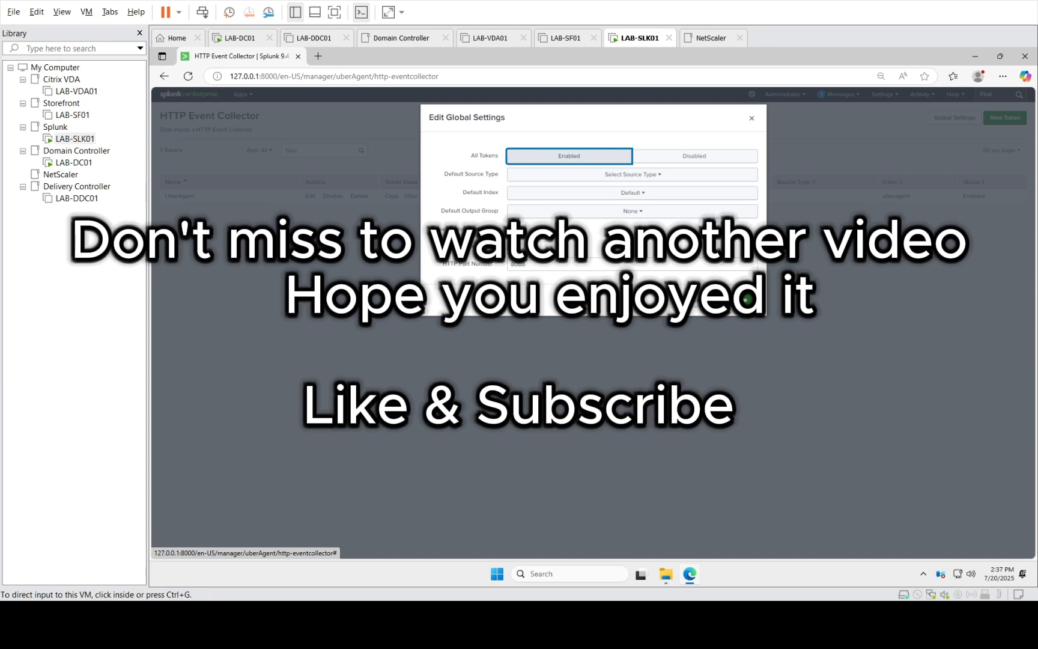
pyautogui.click(510, 246)
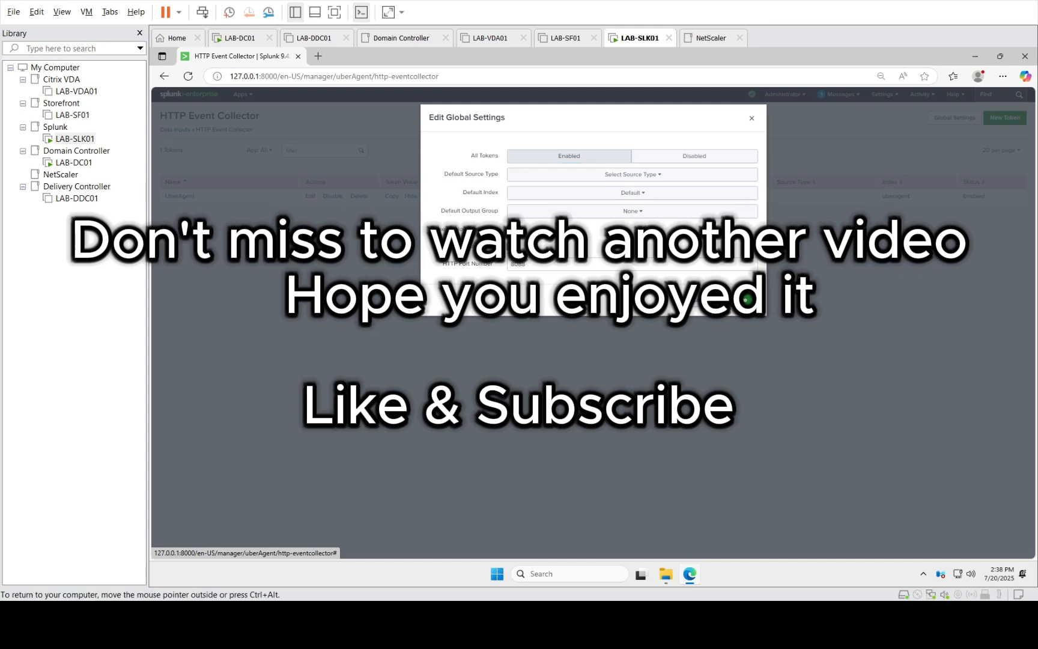
pyautogui.click(746, 299)
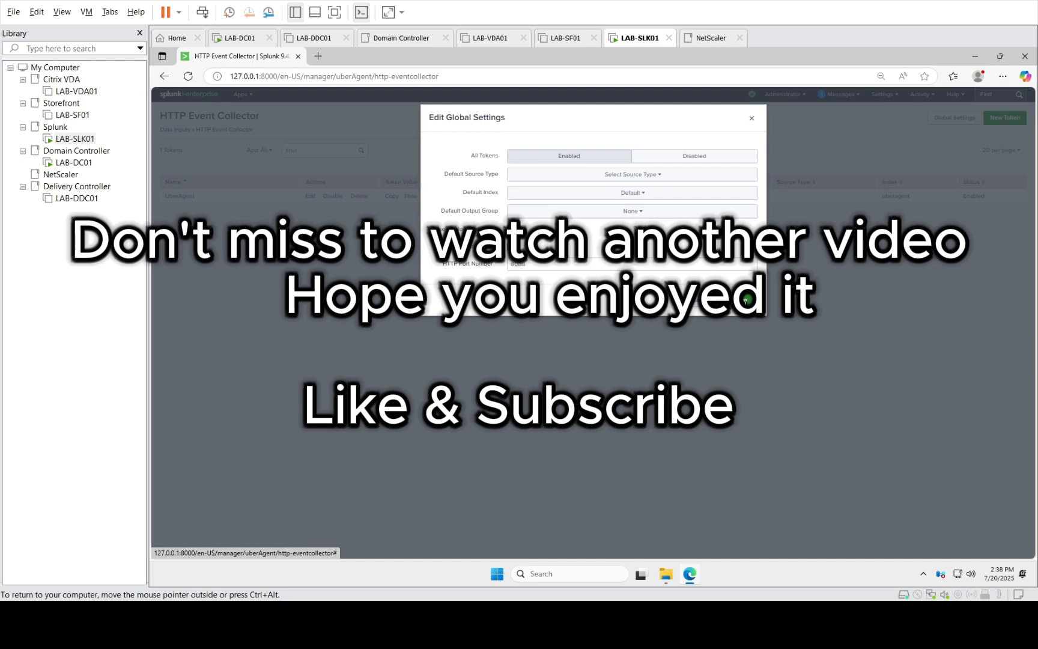